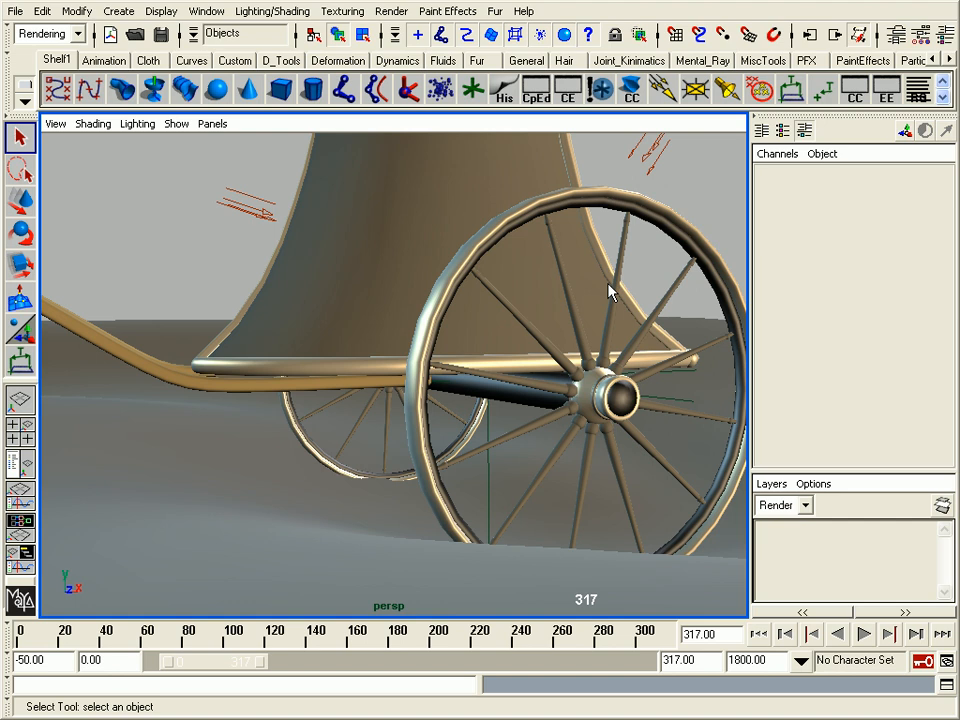
# - Inspect the chariot's wheels, body and shafts from several angles in the perspective view
pyautogui.keyDown('alt'); pyautogui.moveTo(394, 257); pyautogui.dragTo(460, 274, button='middle'); pyautogui.keyUp('alt')
pyautogui.keyDown('alt'); pyautogui.moveTo(460, 274); pyautogui.dragTo(471, 306); pyautogui.keyUp('alt')
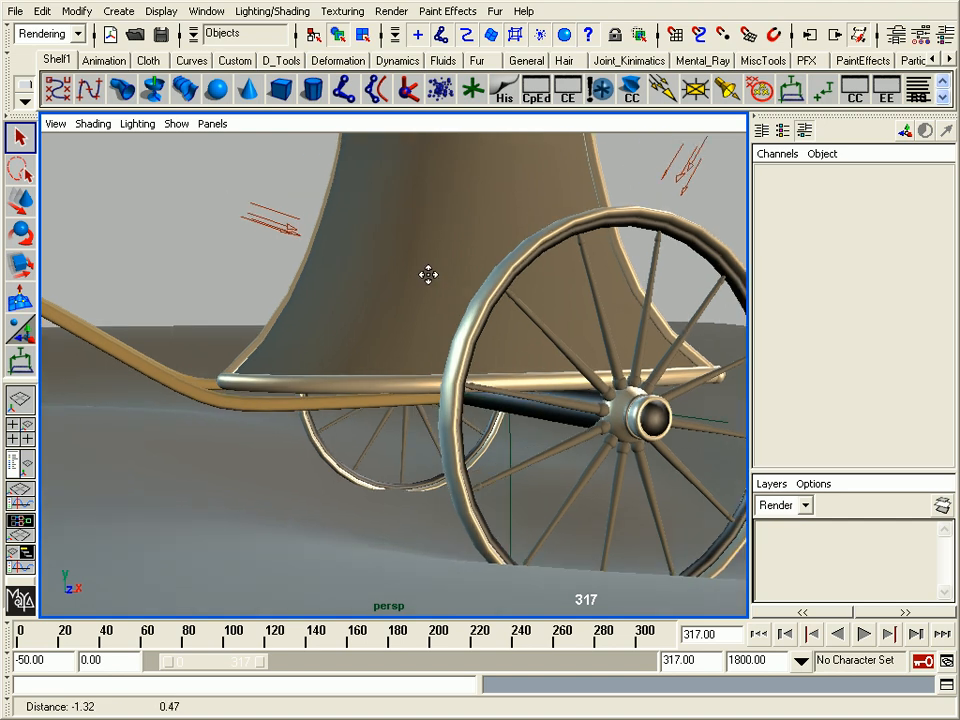
pyautogui.keyDown('alt'); pyautogui.moveTo(532, 313); pyautogui.dragTo(497, 289); pyautogui.keyUp('alt')
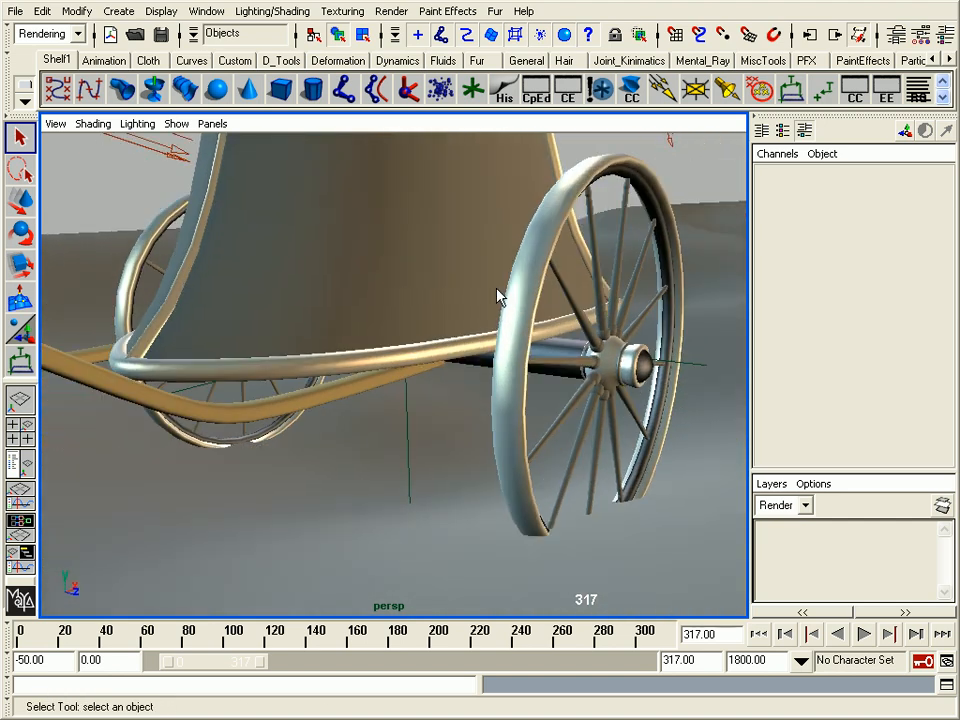
pyautogui.keyDown('alt'); pyautogui.moveTo(497, 289); pyautogui.dragTo(510, 319, button='middle'); pyautogui.keyUp('alt')
pyautogui.keyDown('alt'); pyautogui.moveTo(510, 319); pyautogui.dragTo(508, 323, button='right'); pyautogui.keyUp('alt')
pyautogui.keyDown('alt'); pyautogui.moveTo(508, 323); pyautogui.dragTo(572, 332); pyautogui.keyUp('alt')
pyautogui.keyDown('alt'); pyautogui.moveTo(572, 332); pyautogui.dragTo(459, 324, button='right'); pyautogui.keyUp('alt')
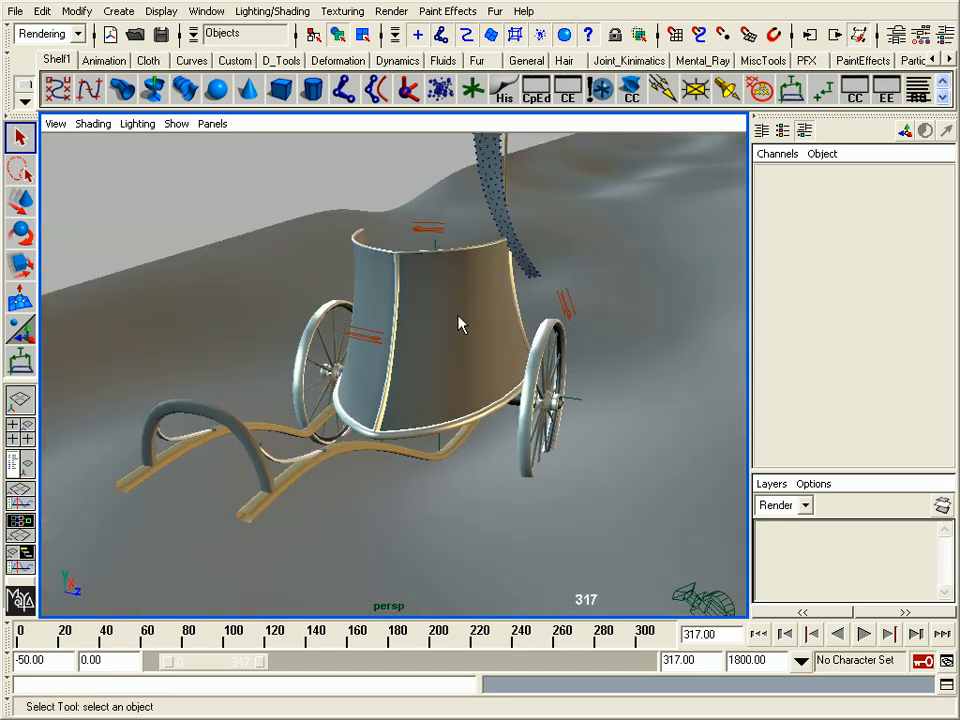
# - Look through camera1 and play the chariot animation from the start of the timeline, stopping it again
pyautogui.click(213, 124)
pyautogui.moveTo(240, 141)
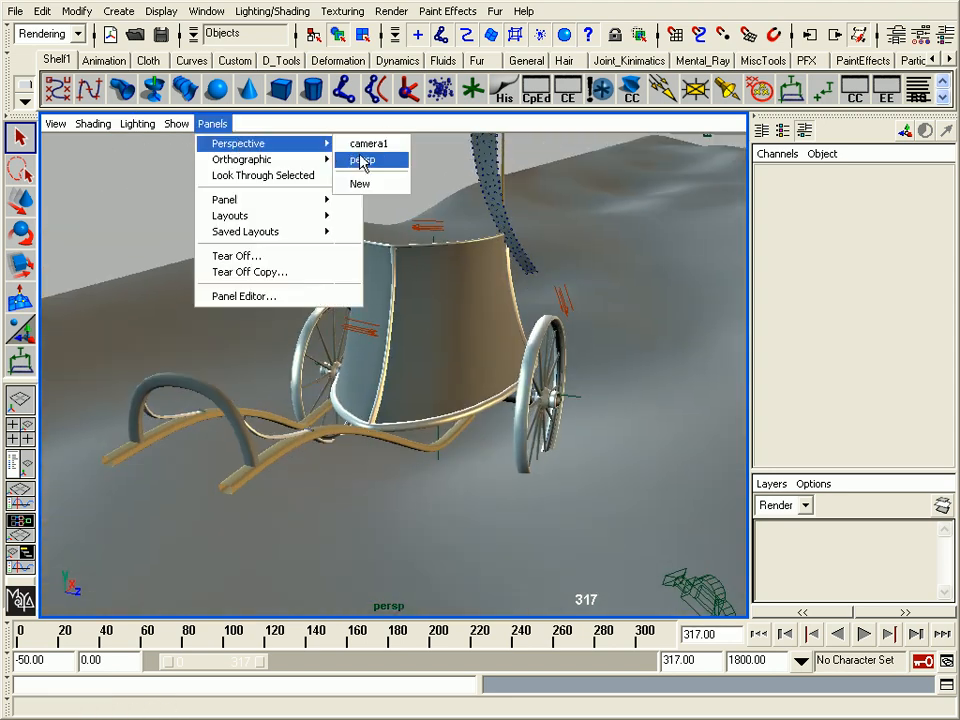
pyautogui.click(365, 141)
pyautogui.moveTo(668, 640); pyautogui.dragTo(14, 645)
pyautogui.hotkey('alt', 'v')
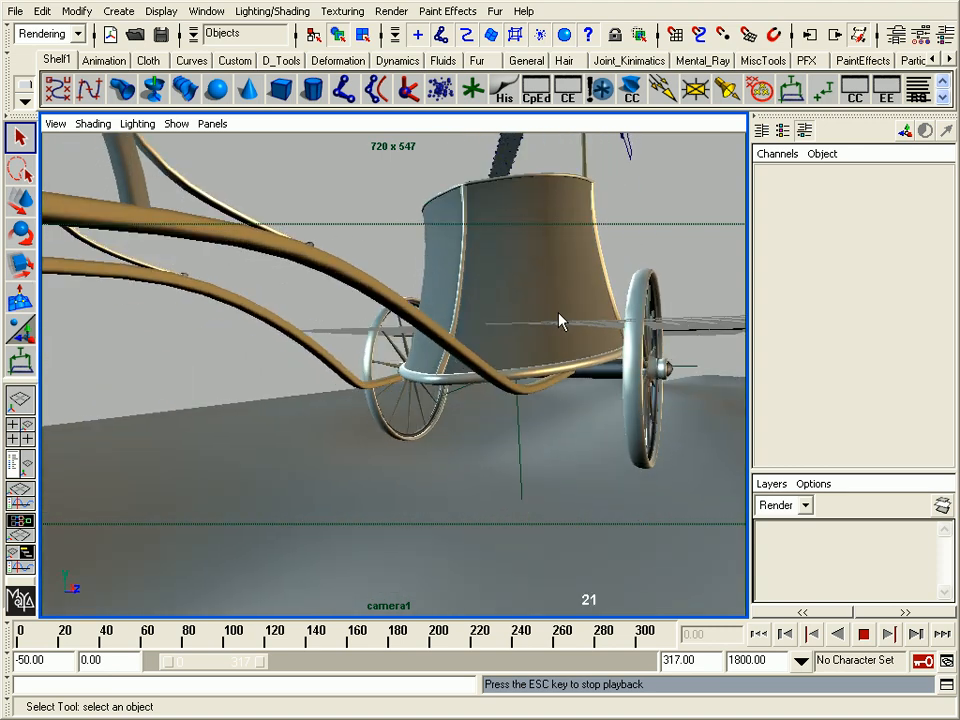
pyautogui.press('Escape')
# - Scrub through the chariot animation, dismiss the render settings, and leave the timeline at frame 276
pyautogui.click(73, 643)
pyautogui.moveTo(73, 643); pyautogui.dragTo(521, 671)
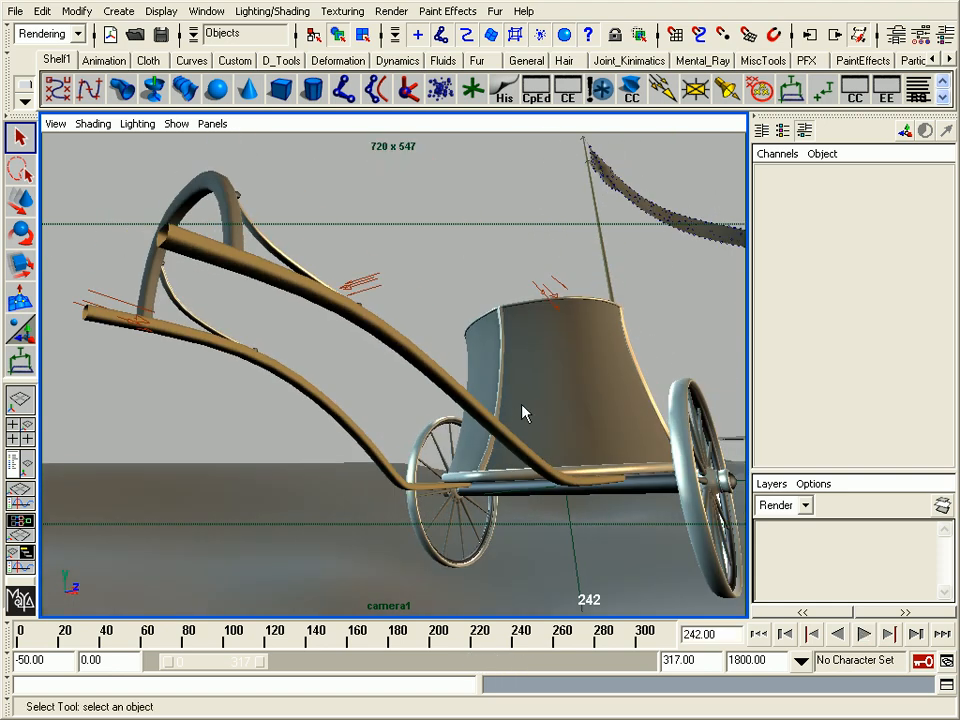
pyautogui.moveTo(535, 643); pyautogui.dragTo(565, 641)
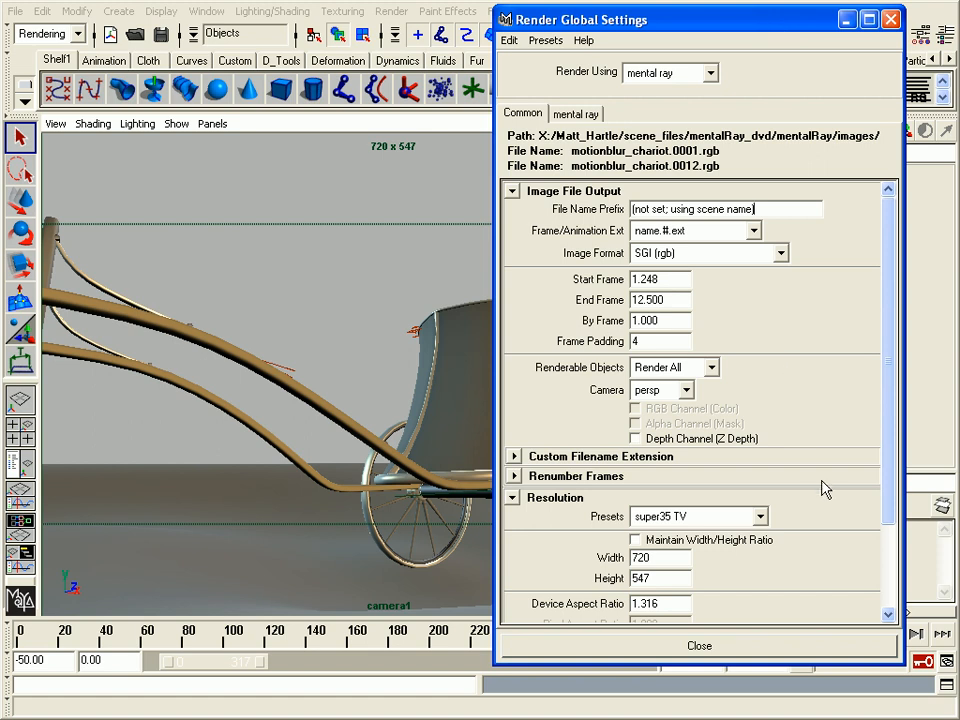
pyautogui.click(890, 19)
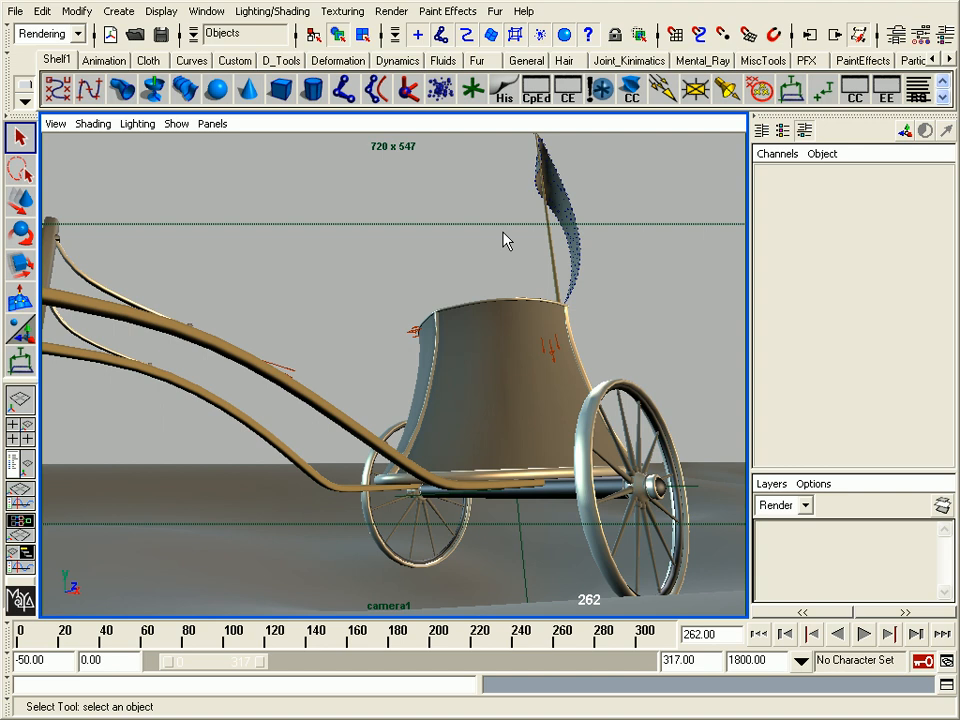
pyautogui.moveTo(562, 636); pyautogui.dragTo(592, 638)
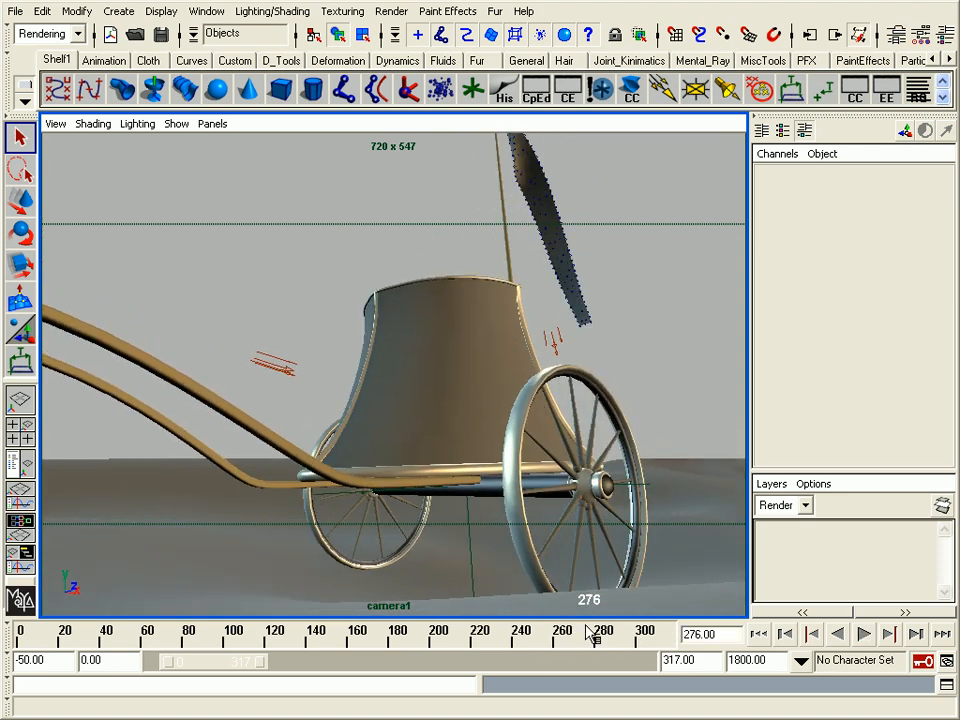
# - Open the mental ray settings in Render Global Settings and set Motion Blur to Linear (Transformation)
pyautogui.hotkey('ctrl', 'r')
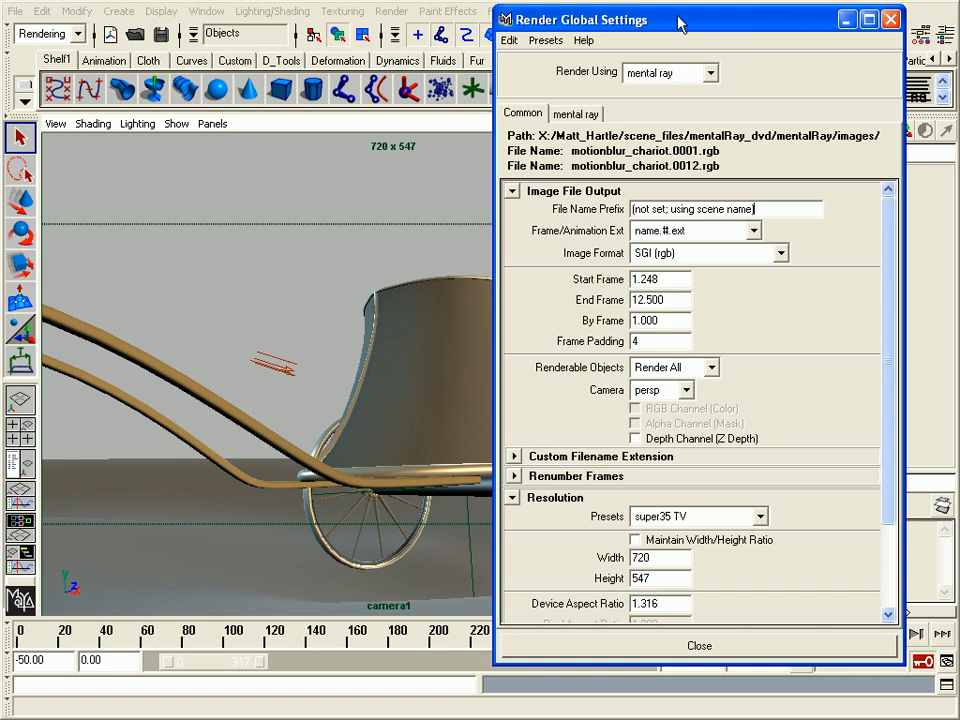
pyautogui.moveTo(670, 20); pyautogui.dragTo(654, 12)
pyautogui.click(560, 105)
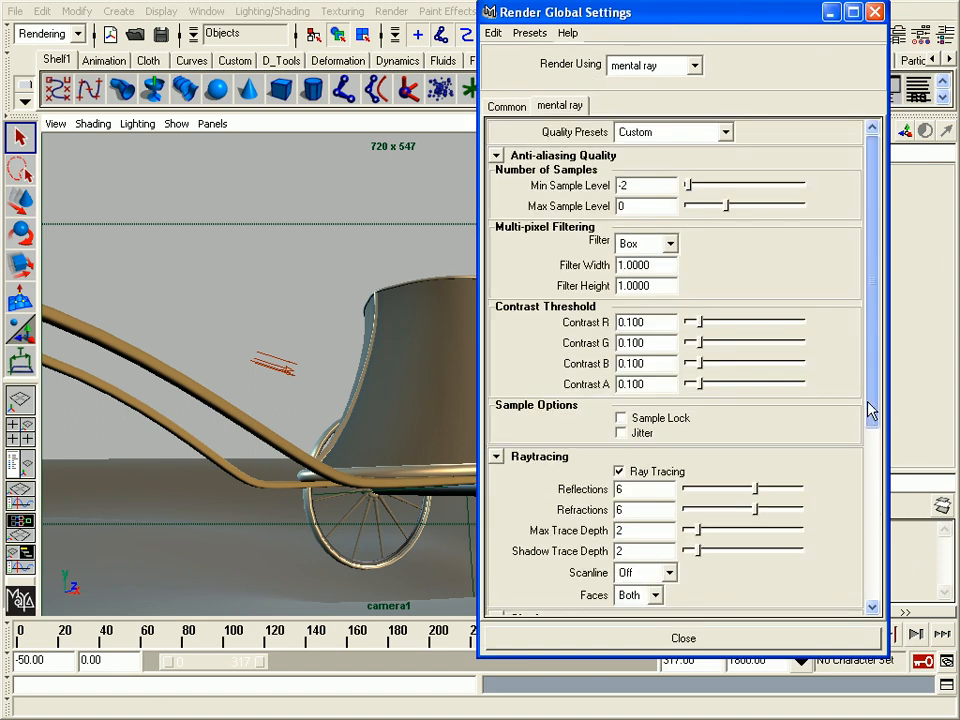
pyautogui.scroll(-5, 872, 392)
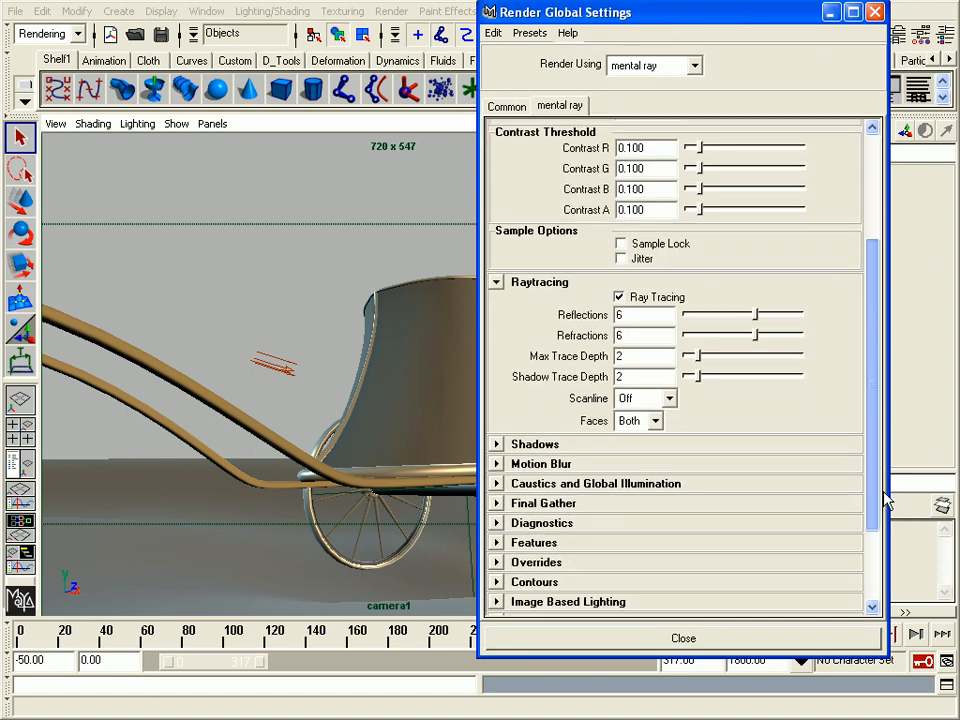
pyautogui.click(527, 428)
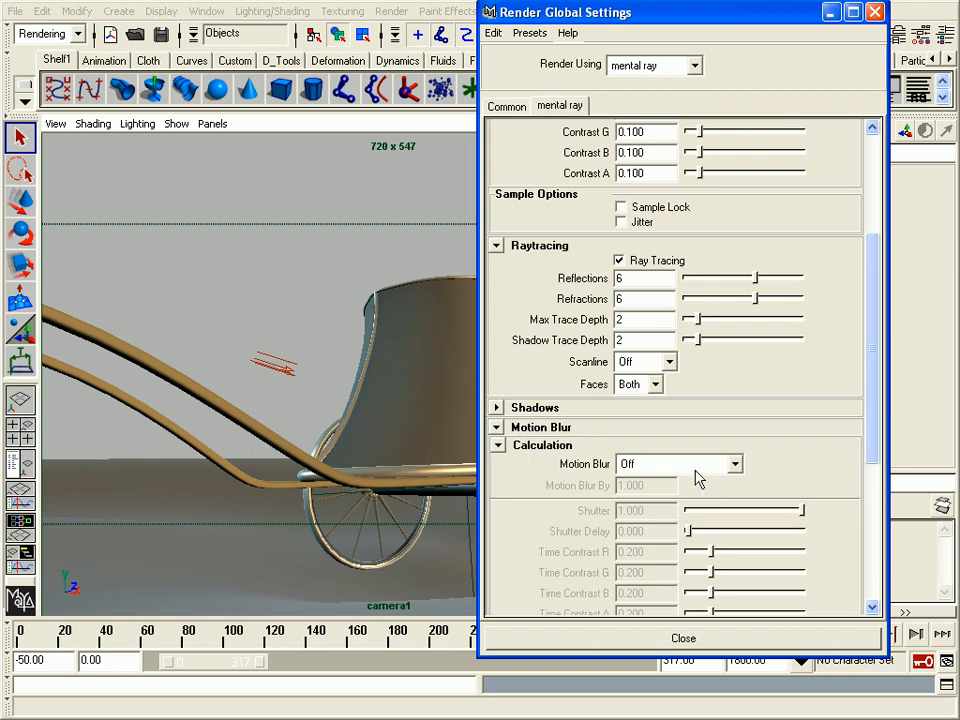
pyautogui.moveTo(874, 456); pyautogui.dragTo(884, 516)
pyautogui.click(686, 335)
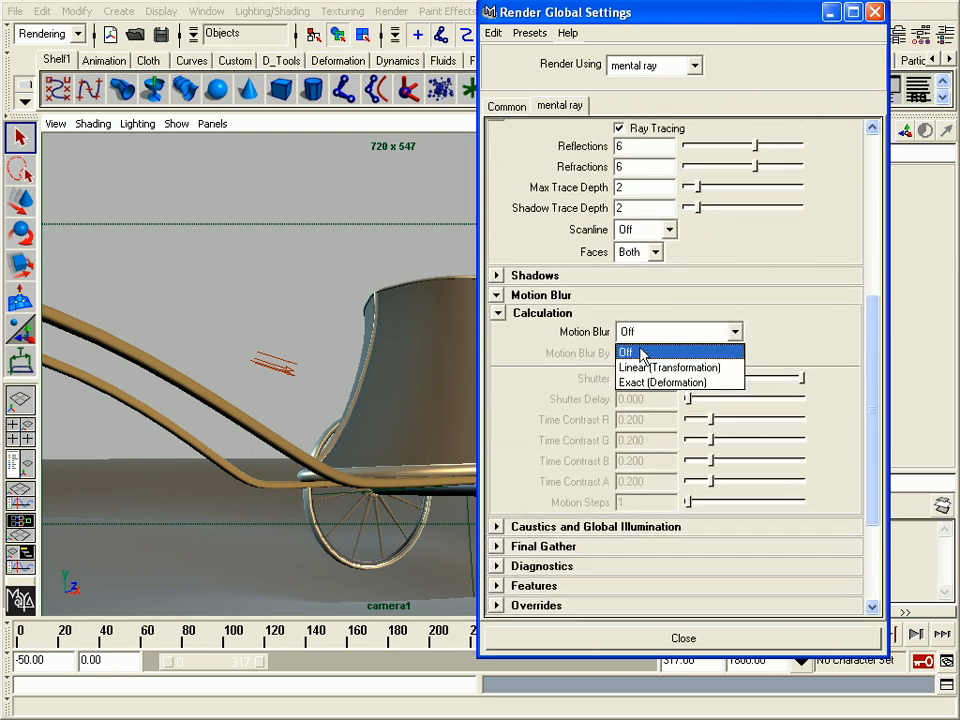
pyautogui.click(648, 368)
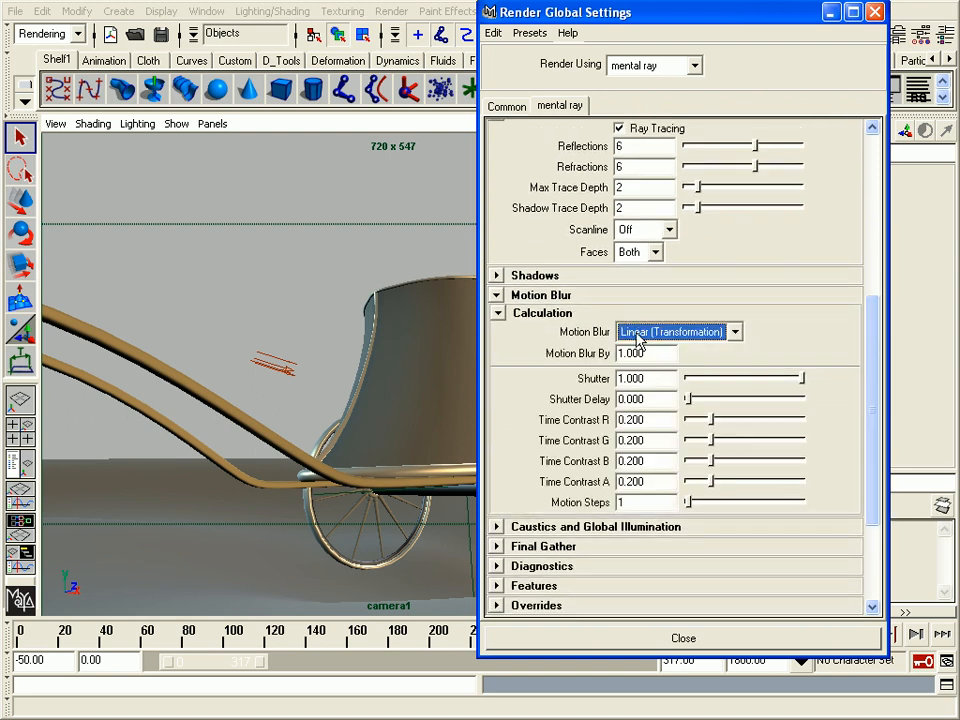
# - Switch Motion Blur to Exact (Deformation) and back to Linear (Transformation)
pyautogui.click(670, 335)
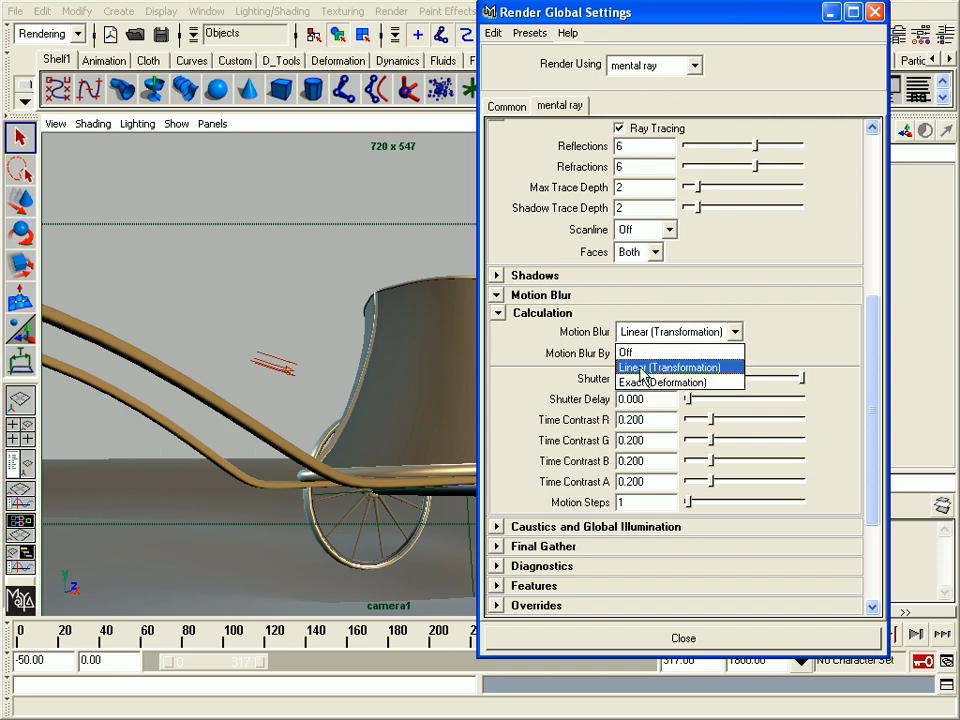
pyautogui.click(645, 382)
pyautogui.click(670, 332)
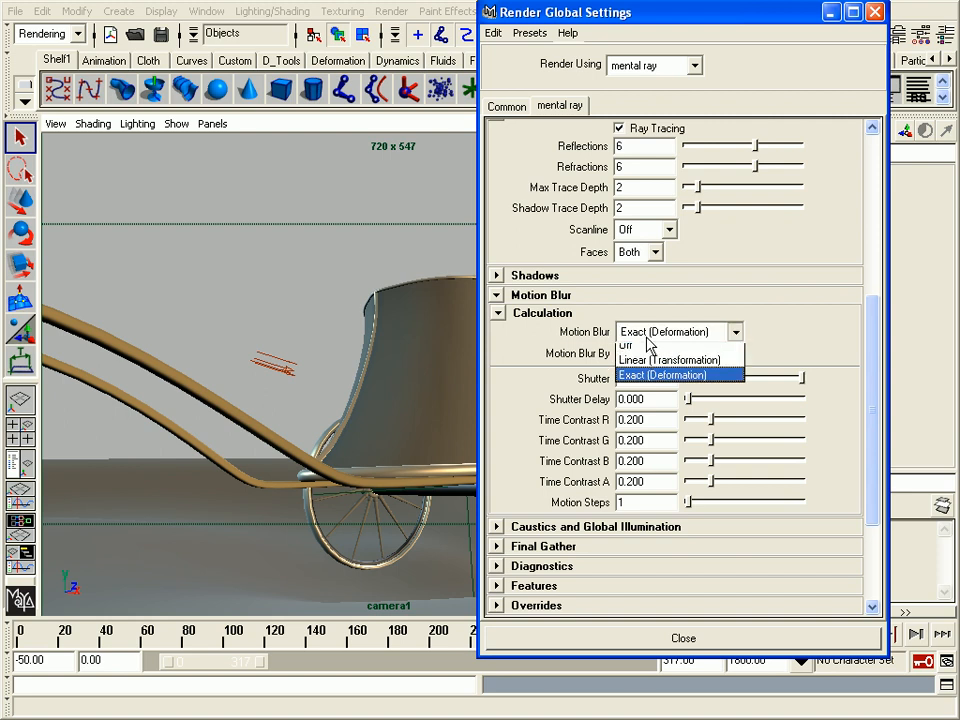
pyautogui.click(651, 369)
# - Select the chariot's body surface, minimize the render settings, and highlight its Translate X, Y and Z channels
pyautogui.moveTo(560, 13); pyautogui.dragTo(823, 29)
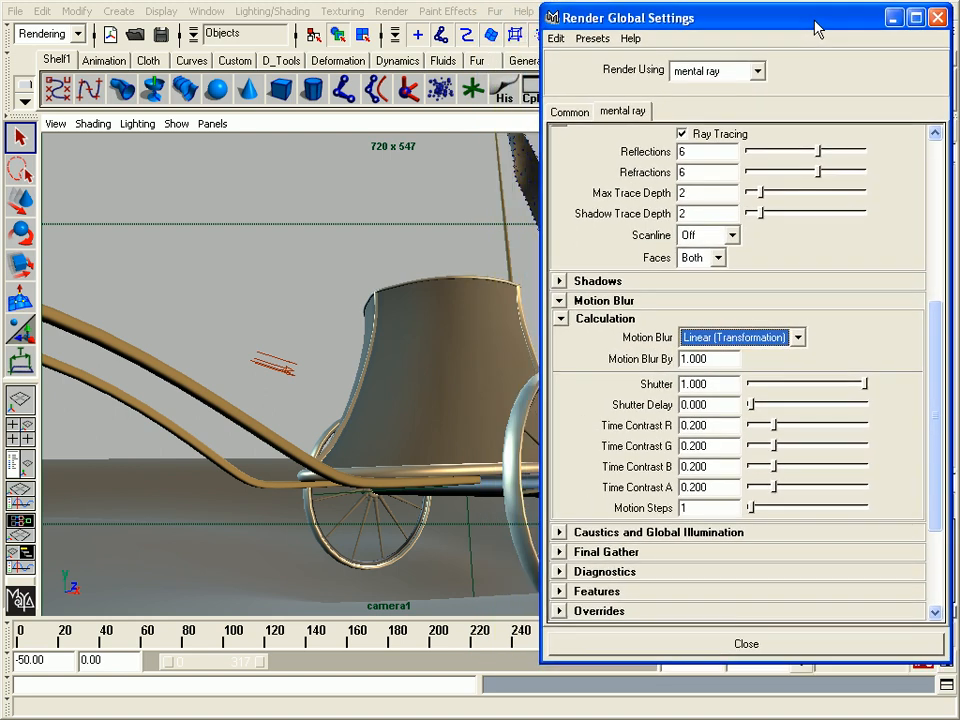
pyautogui.click(420, 347)
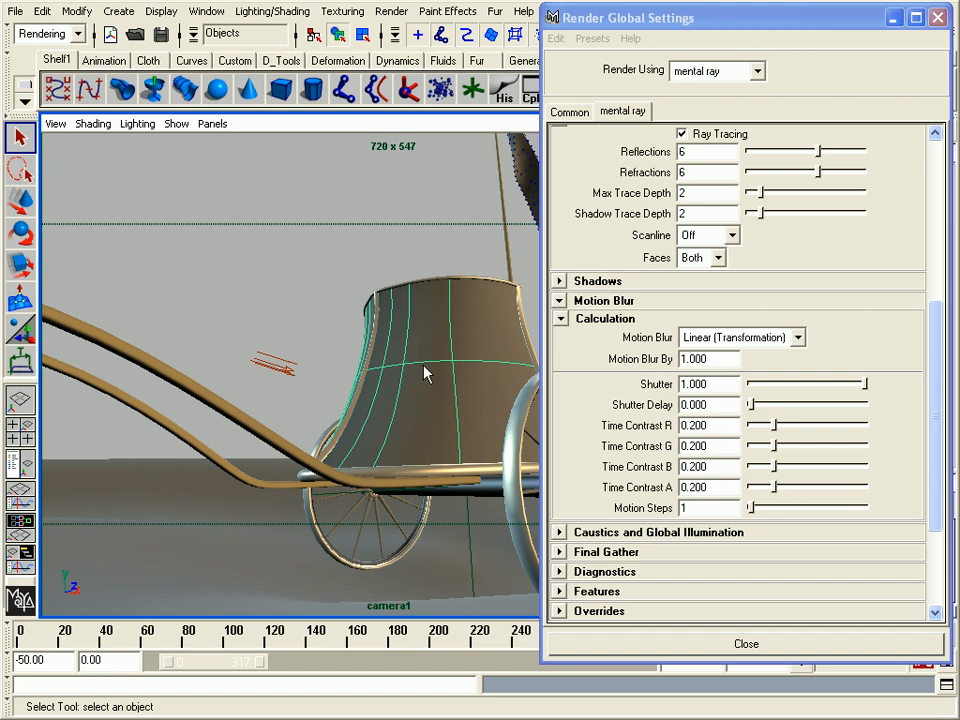
pyautogui.click(893, 20)
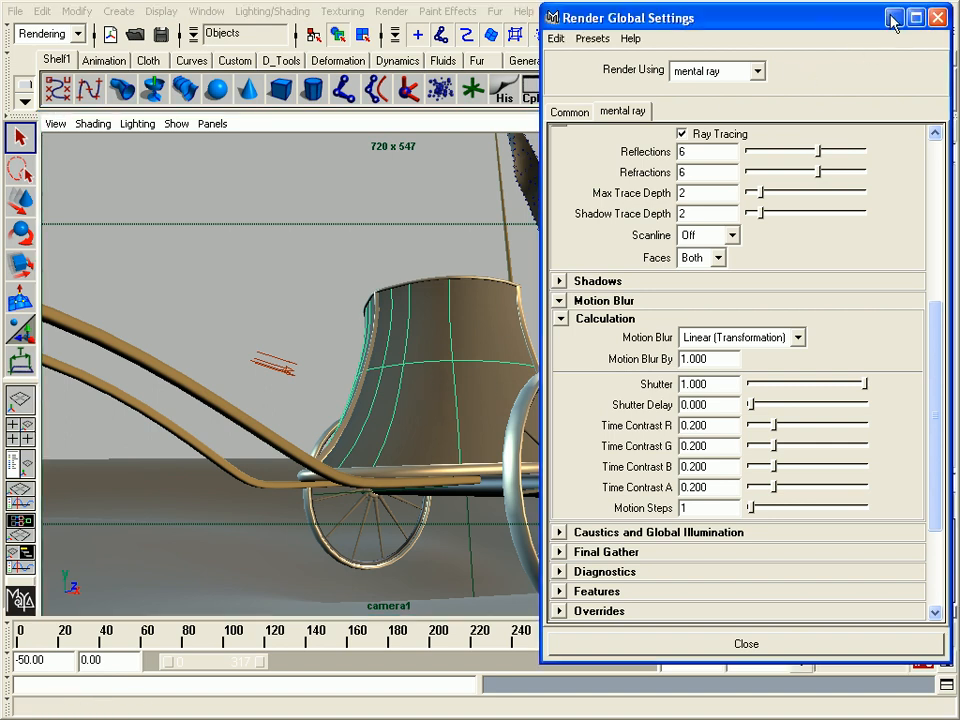
pyautogui.click(893, 20)
pyautogui.moveTo(860, 207); pyautogui.dragTo(859, 219)
# - Select the parent groups above the chariot's body surface and inspect their hierarchy in the Hypergraph
pyautogui.write('h')
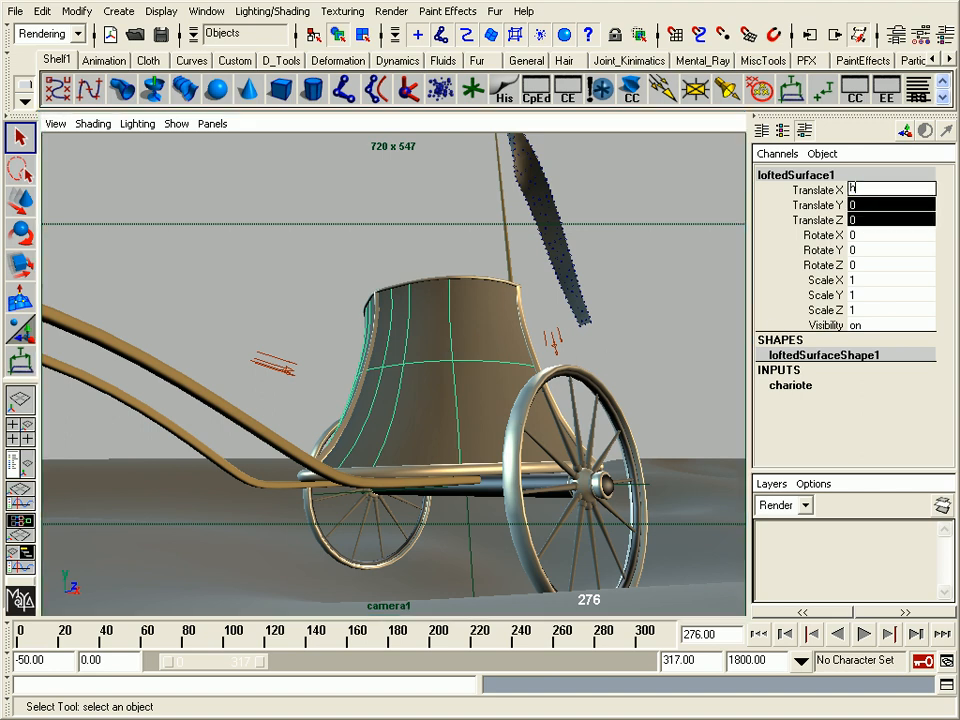
pyautogui.write('h')
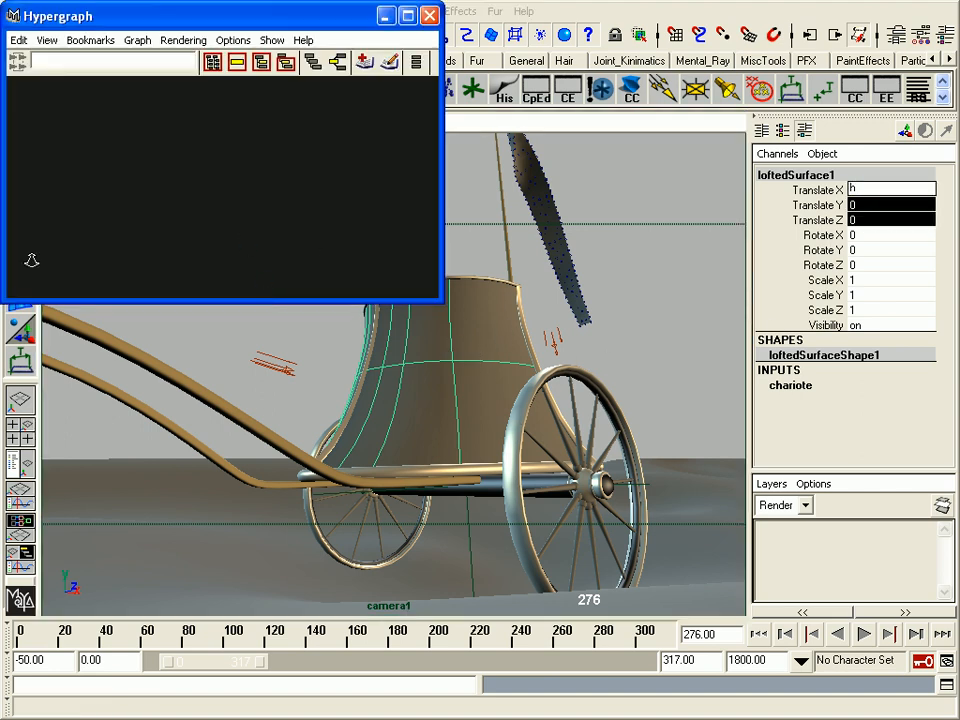
pyautogui.press('Up')
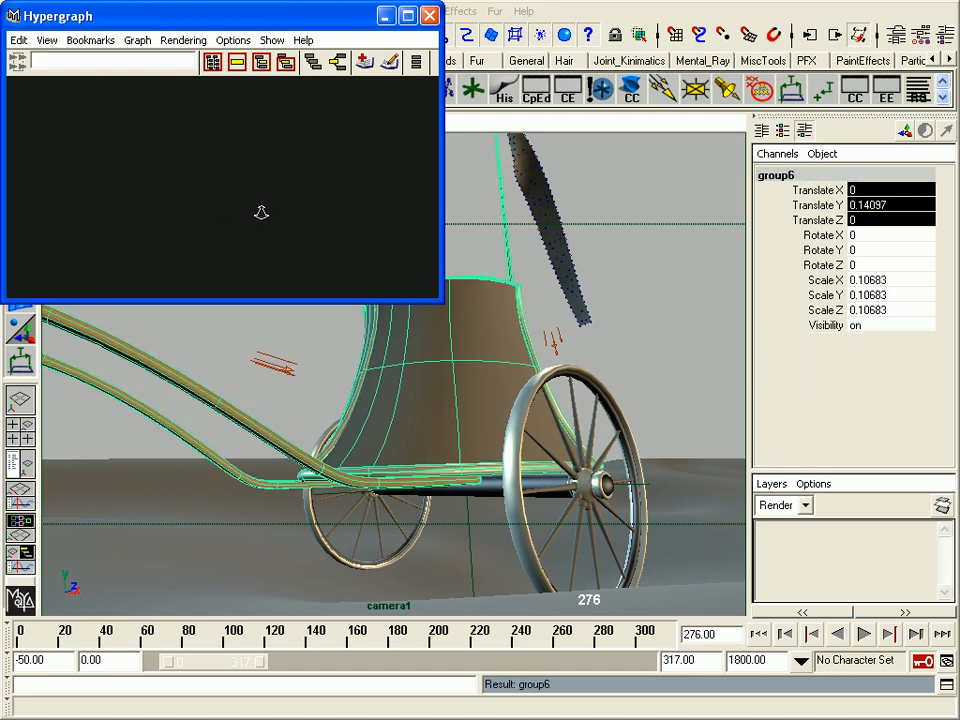
pyautogui.press('Up')
pyautogui.click(311, 61)
pyautogui.keyDown('alt'); pyautogui.moveTo(248, 142); pyautogui.dragTo(302, 150, button='middle'); pyautogui.keyUp('alt')
pyautogui.keyDown('alt'); pyautogui.moveTo(302, 150); pyautogui.dragTo(214, 161, button='right'); pyautogui.keyUp('alt')
pyautogui.moveTo(322, 24); pyautogui.dragTo(404, 100)
pyautogui.click(485, 95)
# - Select the flag's cloth mesh, check its vertices in component mode, and return to object selection mode
pyautogui.click(547, 234)
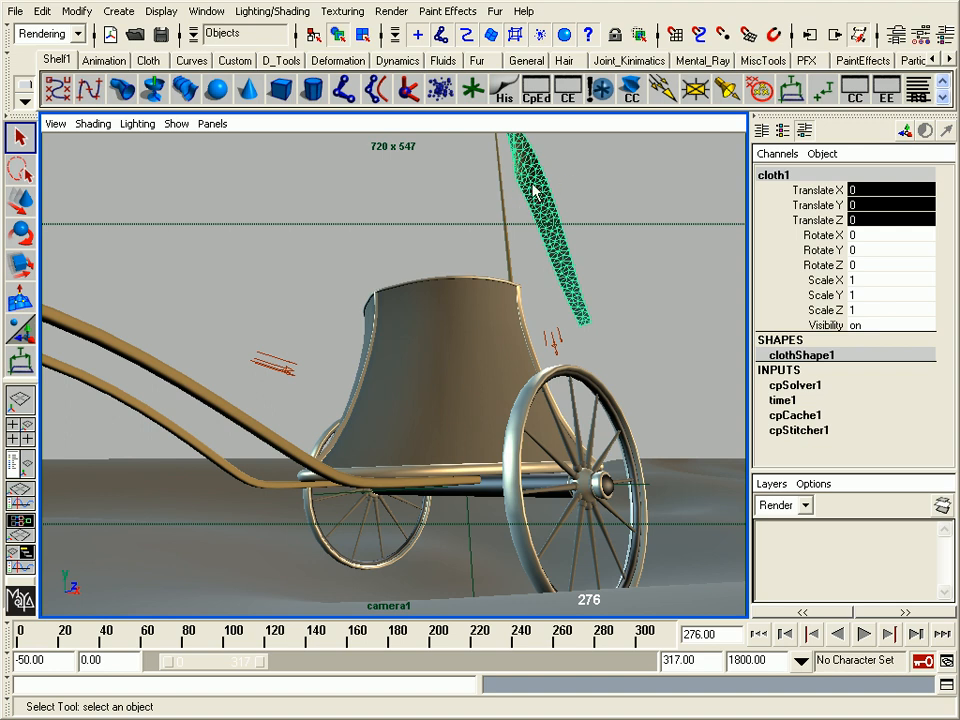
pyautogui.click(558, 202)
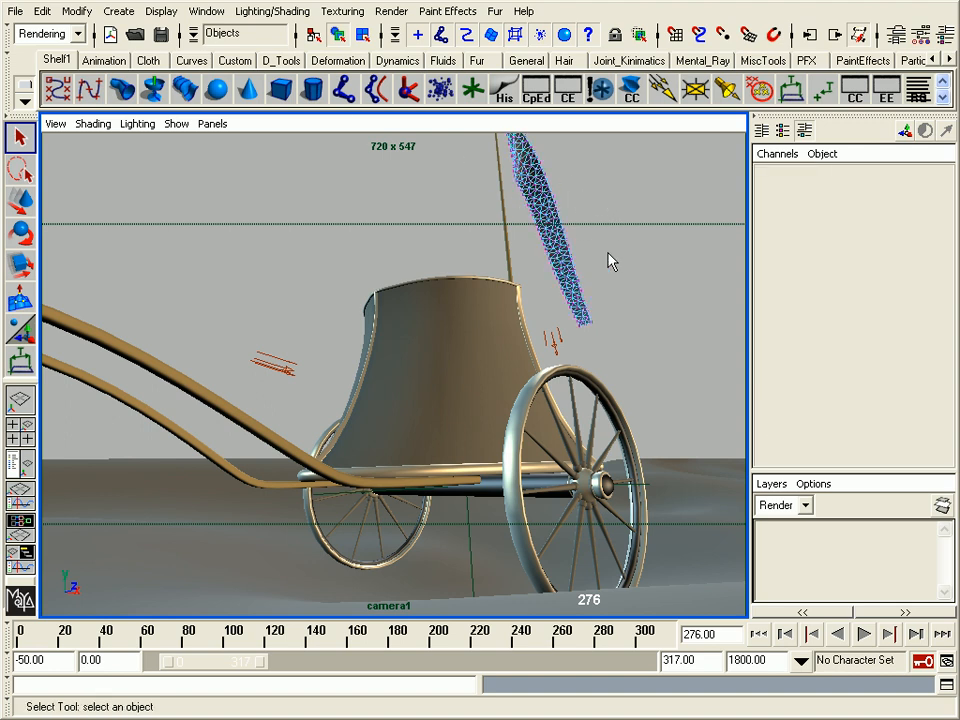
pyautogui.click(338, 35)
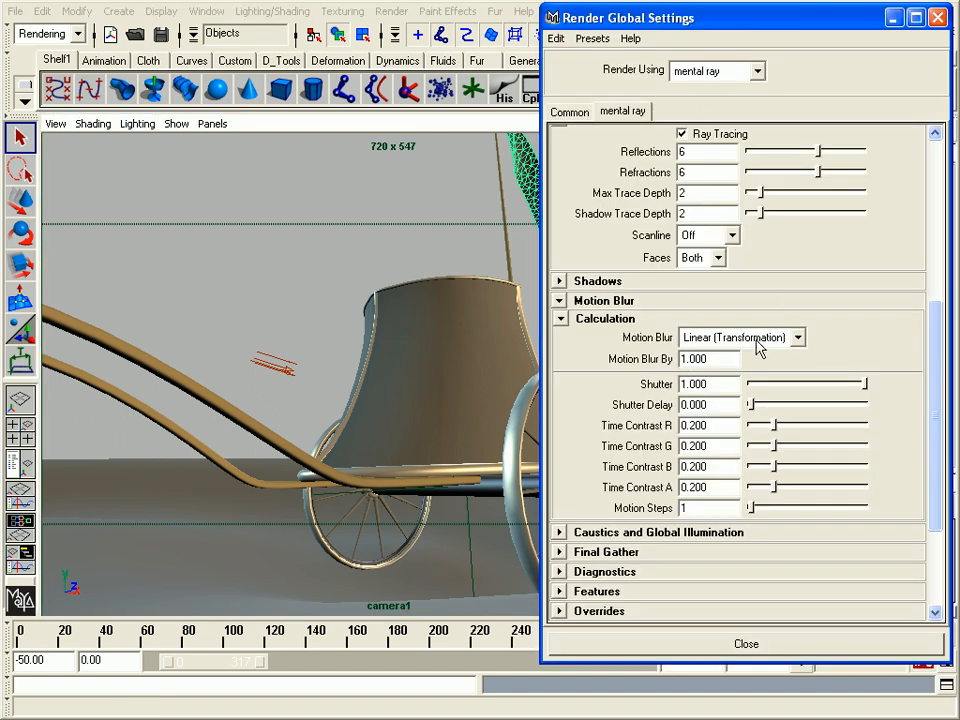
# - Keep Linear (Transformation) as the Motion Blur type and minimize the render settings window
pyautogui.click(753, 340)
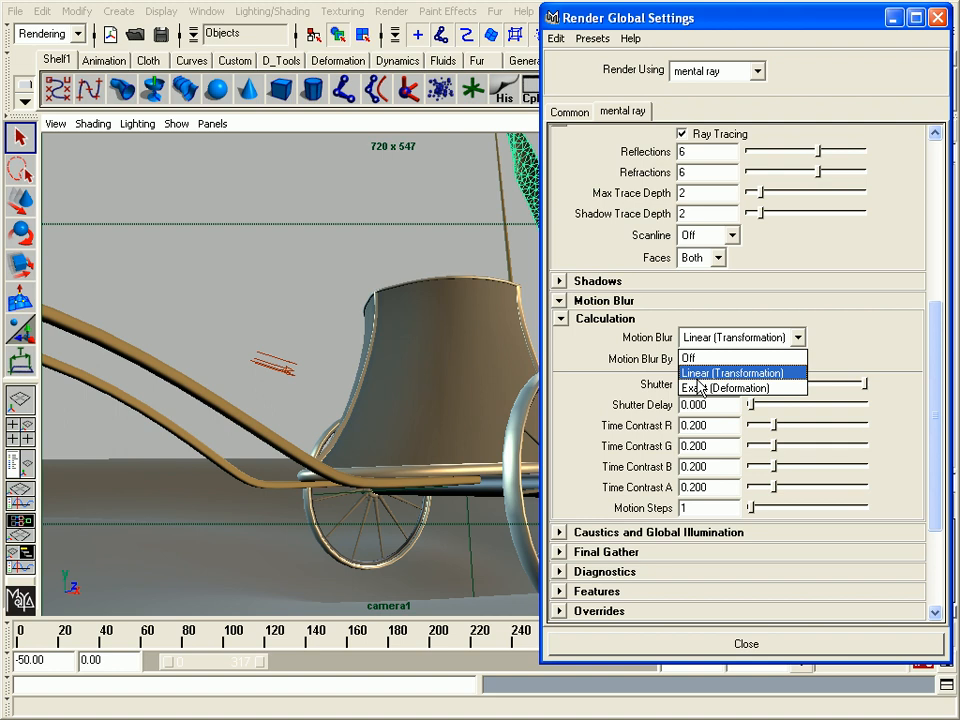
pyautogui.click(733, 372)
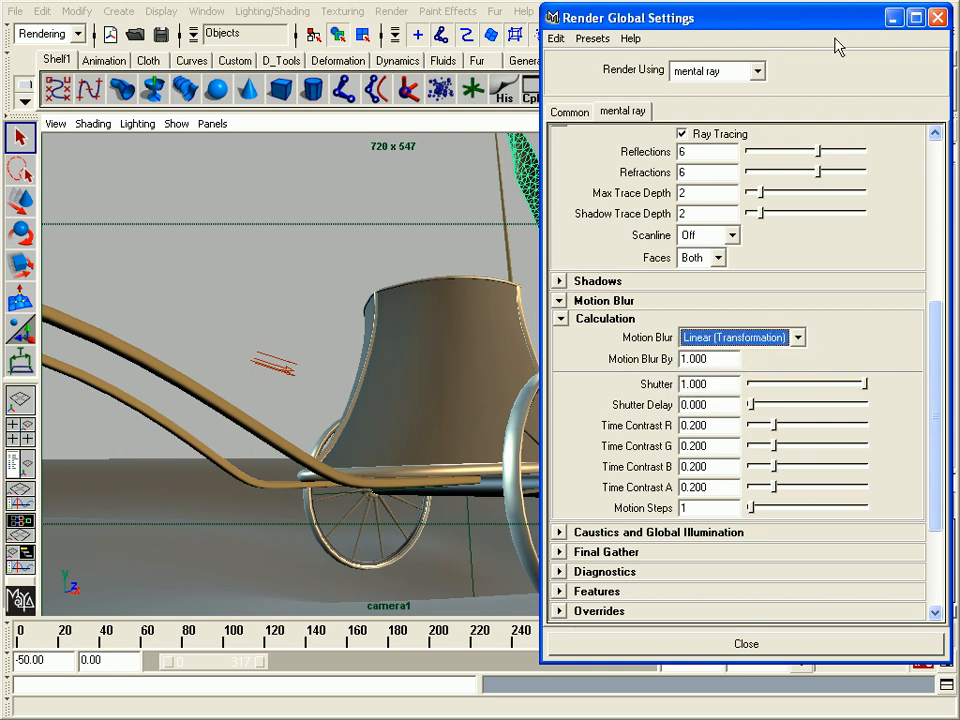
pyautogui.click(895, 18)
# - Scrub the flag's motion to frame 250 and restore the render settings window, placed clear of the flag
pyautogui.hotkey('alt', 'v')
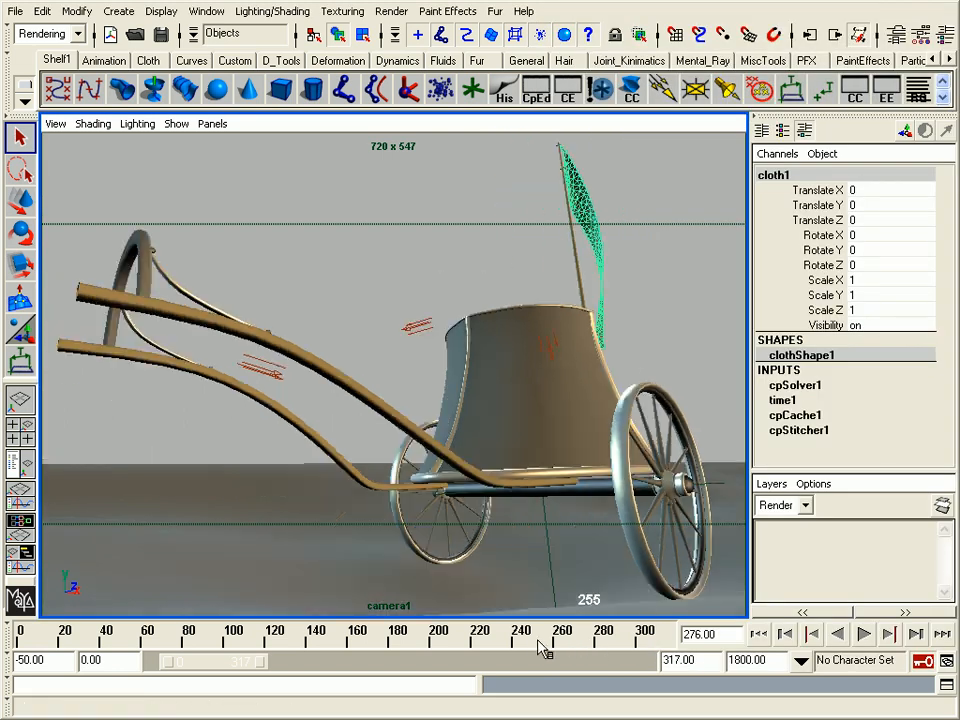
pyautogui.moveTo(475, 648); pyautogui.dragTo(530, 648)
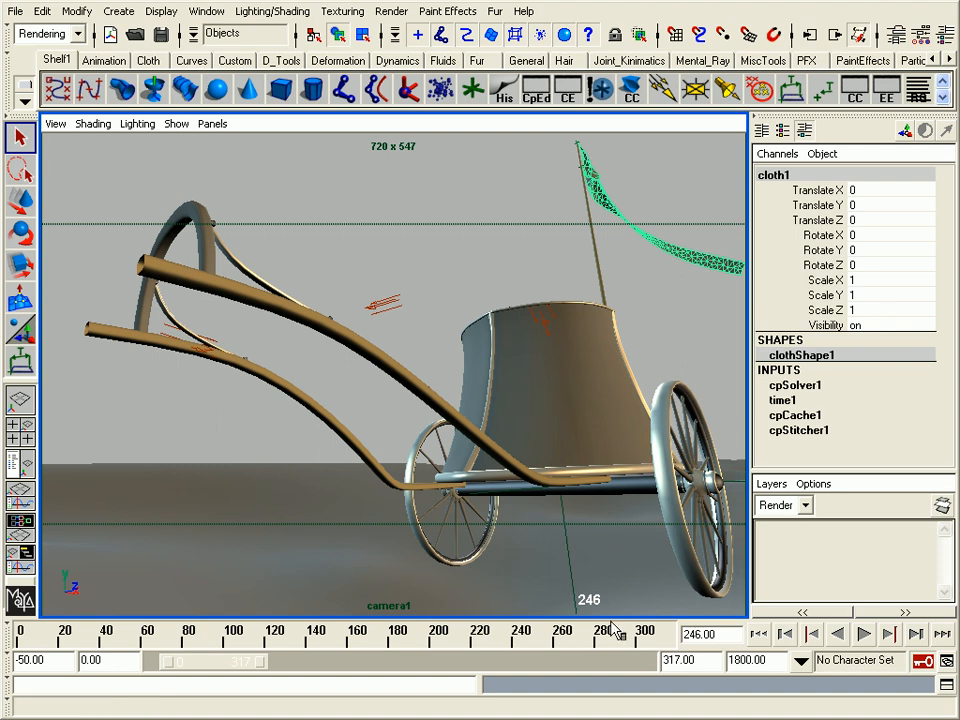
pyautogui.moveTo(534, 650); pyautogui.dragTo(541, 648)
pyautogui.hotkey('alt', 'Tab')
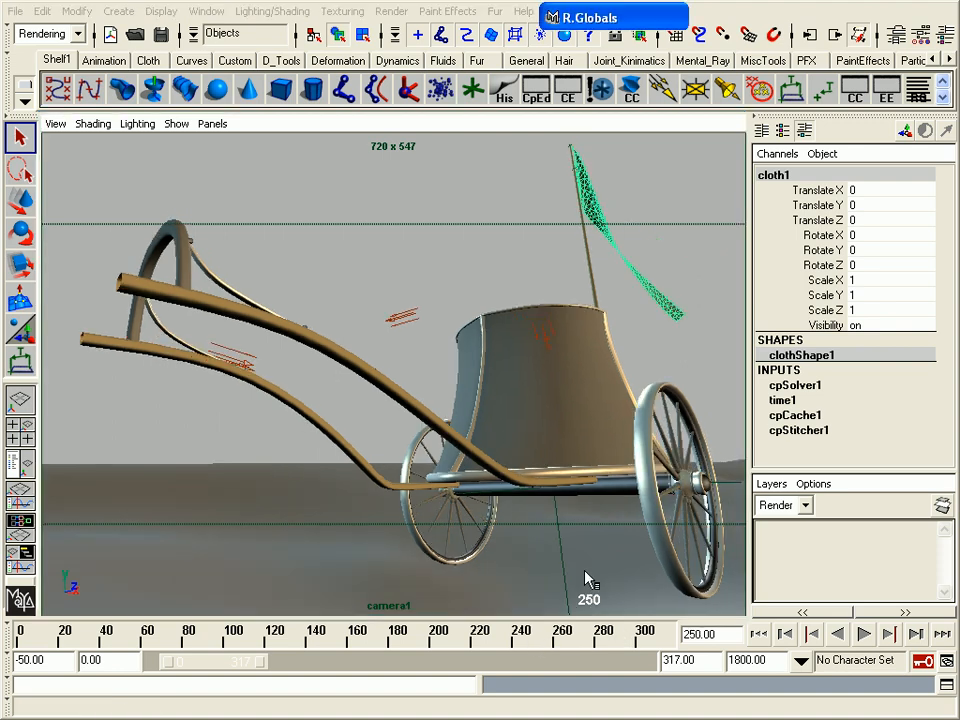
pyautogui.moveTo(830, 25); pyautogui.dragTo(356, 30)
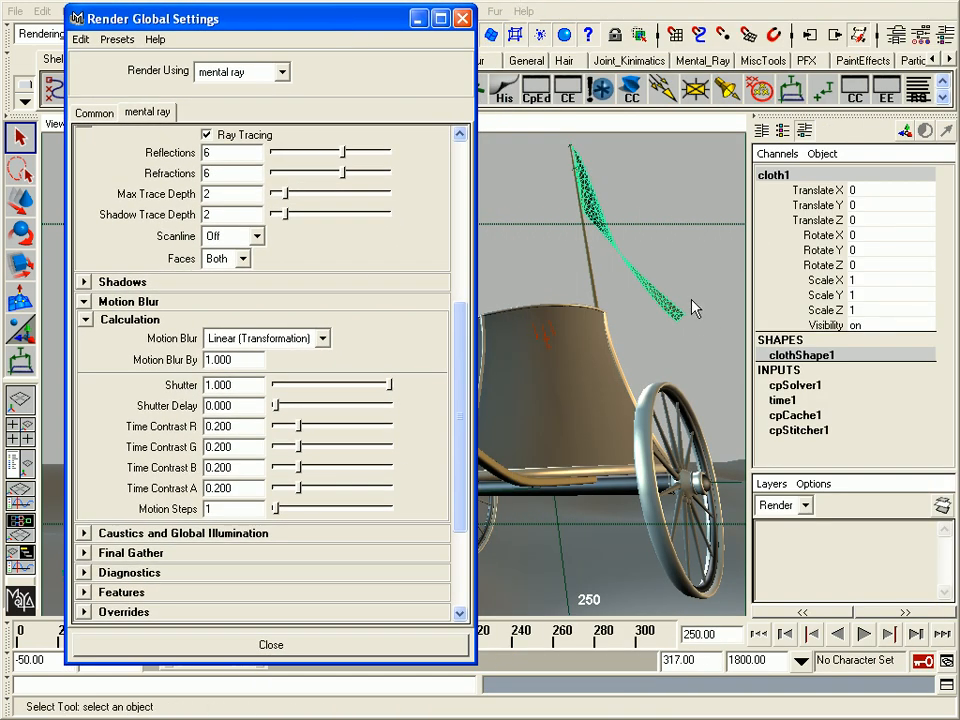
pyautogui.press('space')
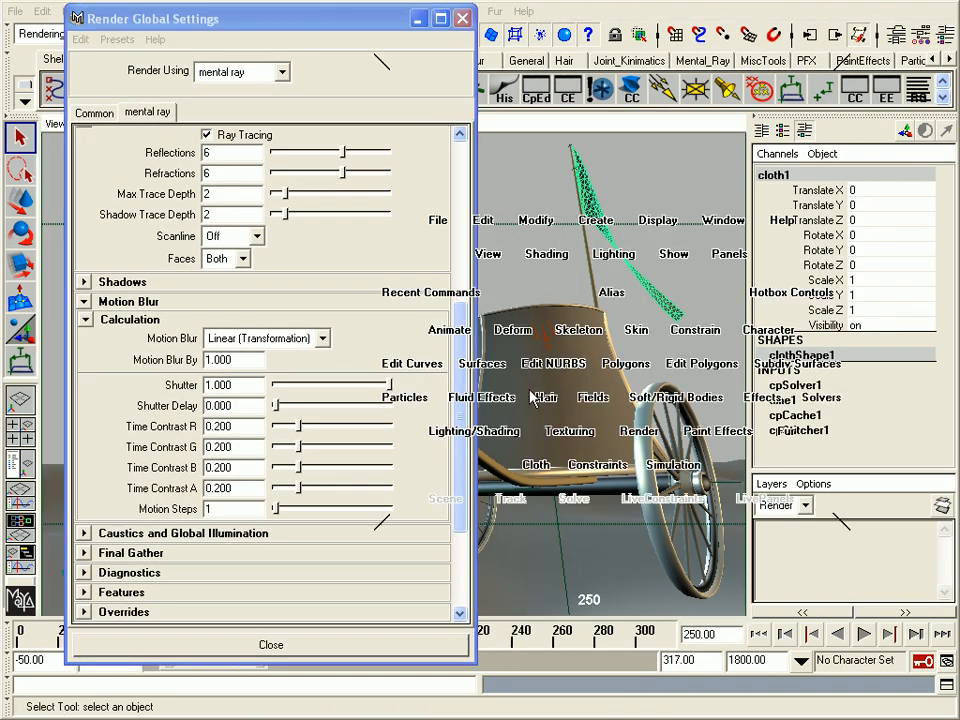
pyautogui.click(514, 332)
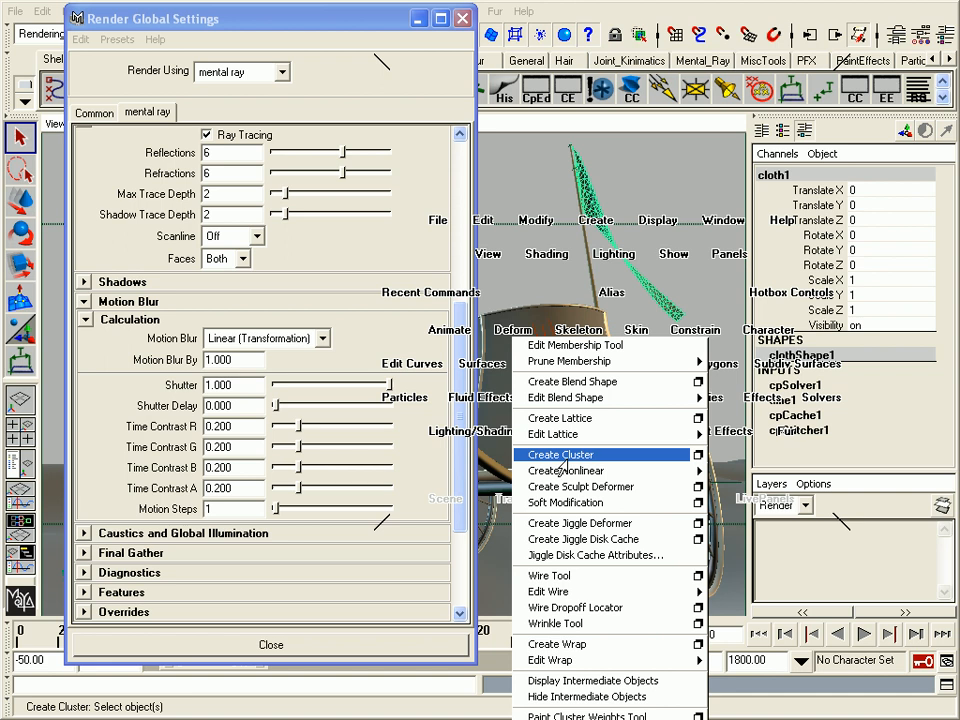
pyautogui.click(501, 310)
pyautogui.click(646, 329)
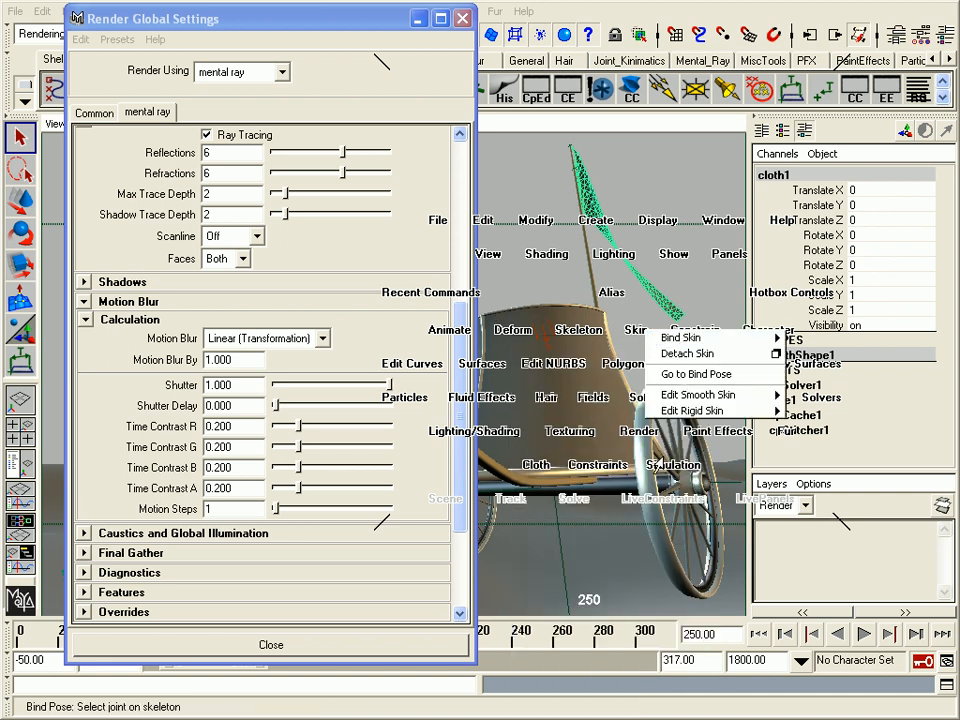
pyautogui.click(566, 318)
pyautogui.click(636, 334)
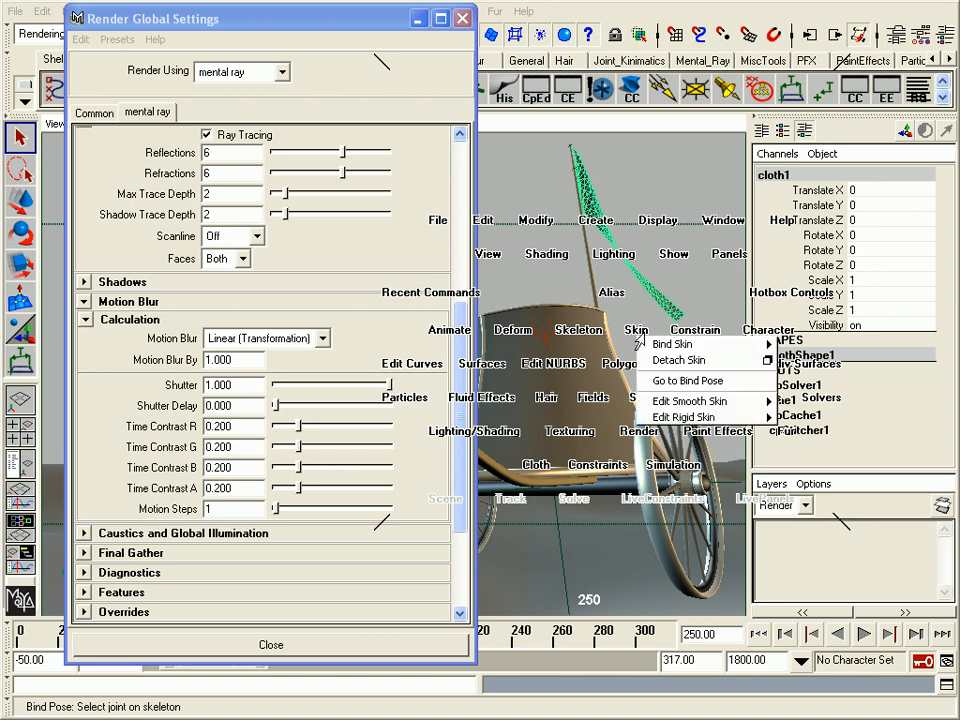
pyautogui.moveTo(661, 348)
pyautogui.click(583, 278)
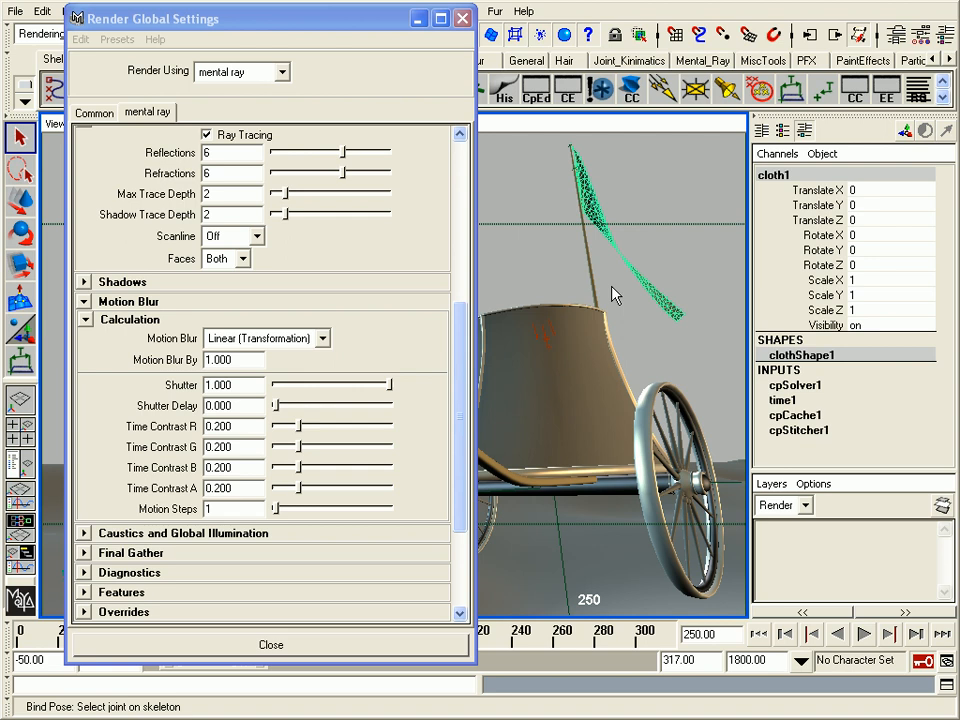
# - Keep Linear (Transformation) as the Motion Blur type and move the render settings window beside the flag so both can be seen
pyautogui.click(420, 22)
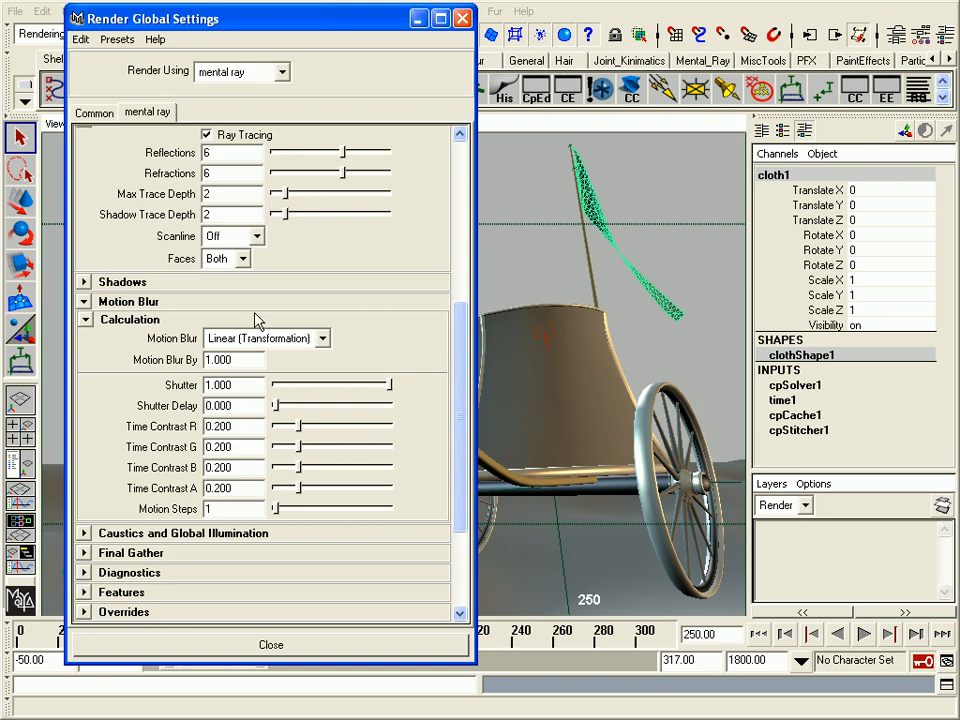
pyautogui.click(254, 340)
pyautogui.click(250, 371)
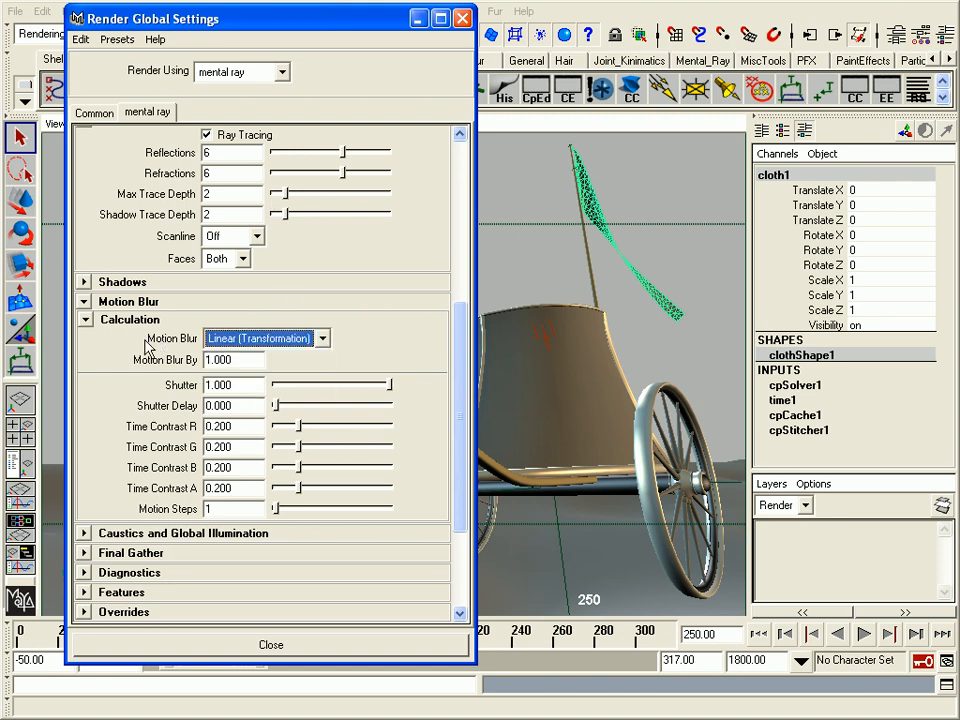
pyautogui.moveTo(246, 17); pyautogui.dragTo(955, 514)
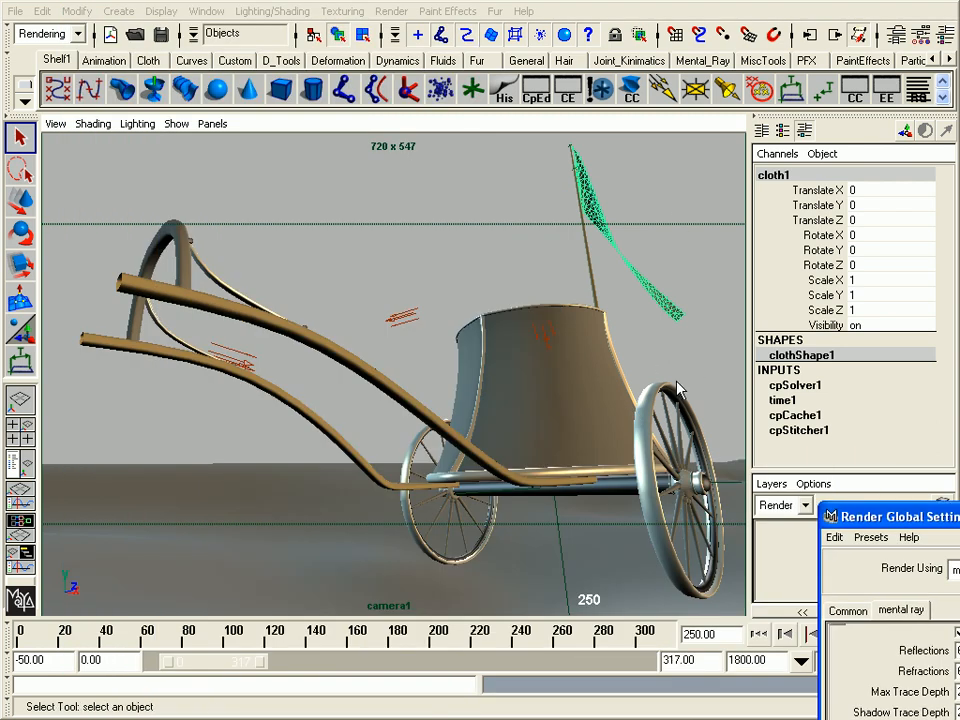
pyautogui.moveTo(890, 517); pyautogui.dragTo(603, 122)
pyautogui.moveTo(759, 127); pyautogui.dragTo(920, 119)
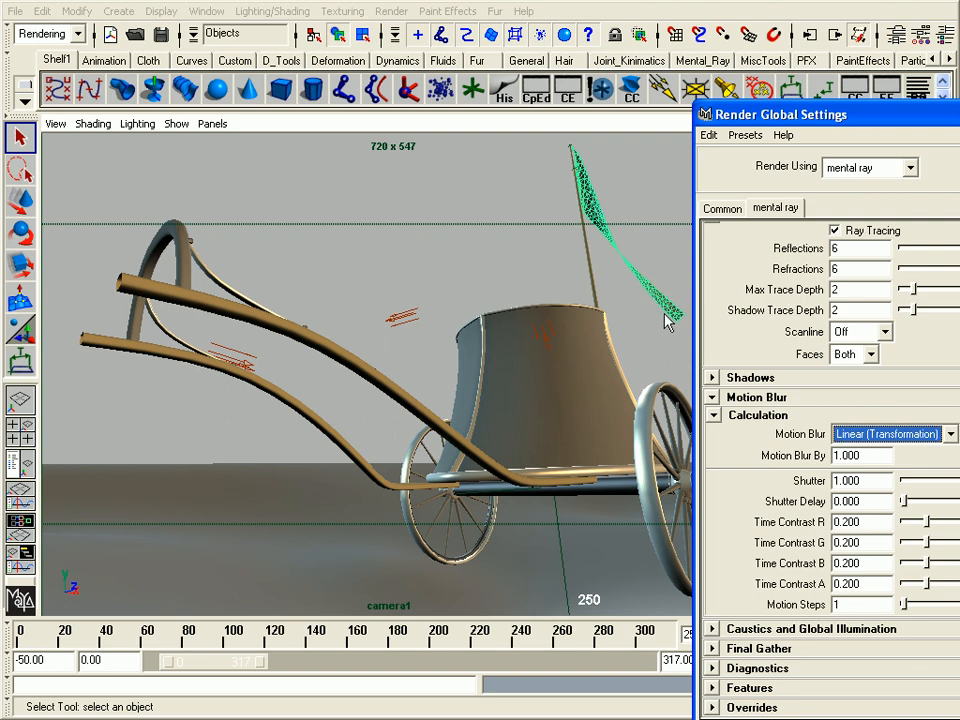
# - Switch the Motion Blur type to Exact (Deformation) for the deforming flag and reposition the render settings window
pyautogui.click(857, 440)
pyautogui.click(850, 484)
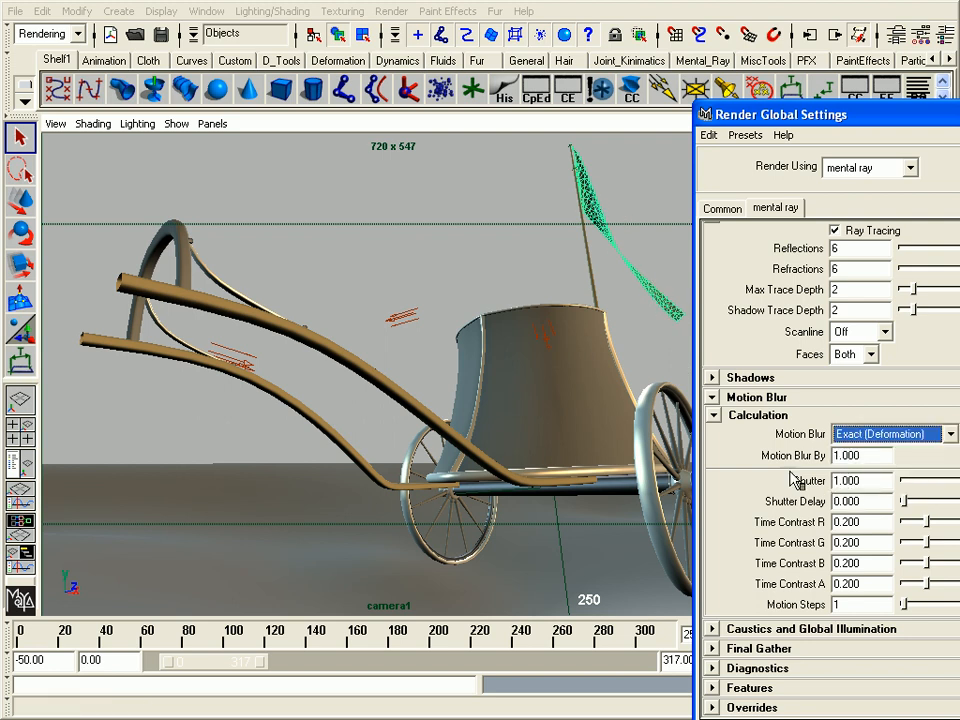
pyautogui.click(853, 440)
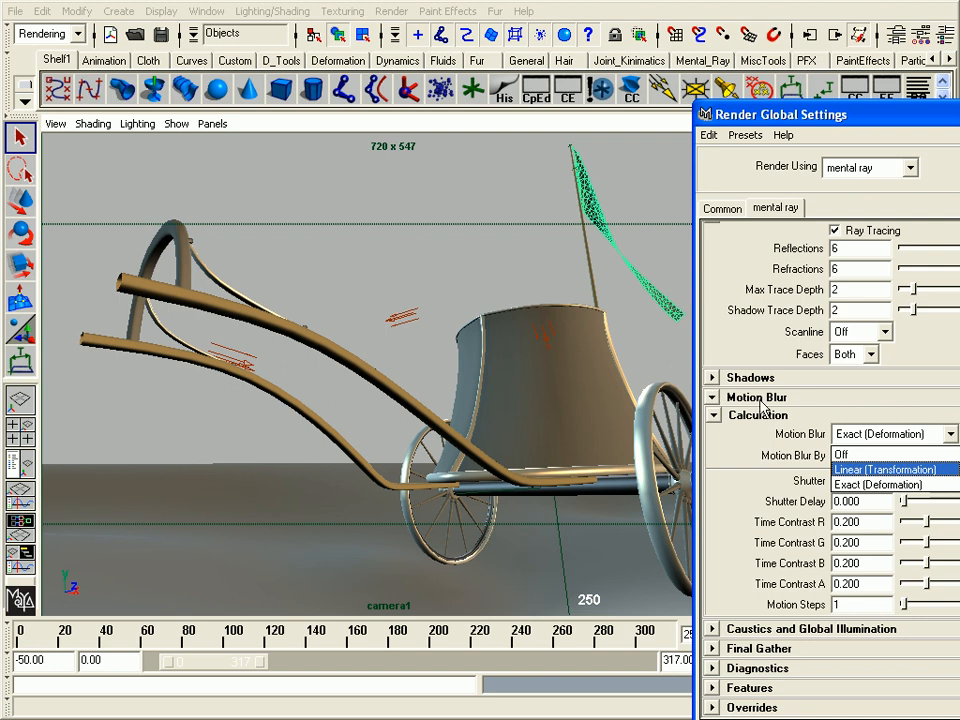
pyautogui.click(760, 437)
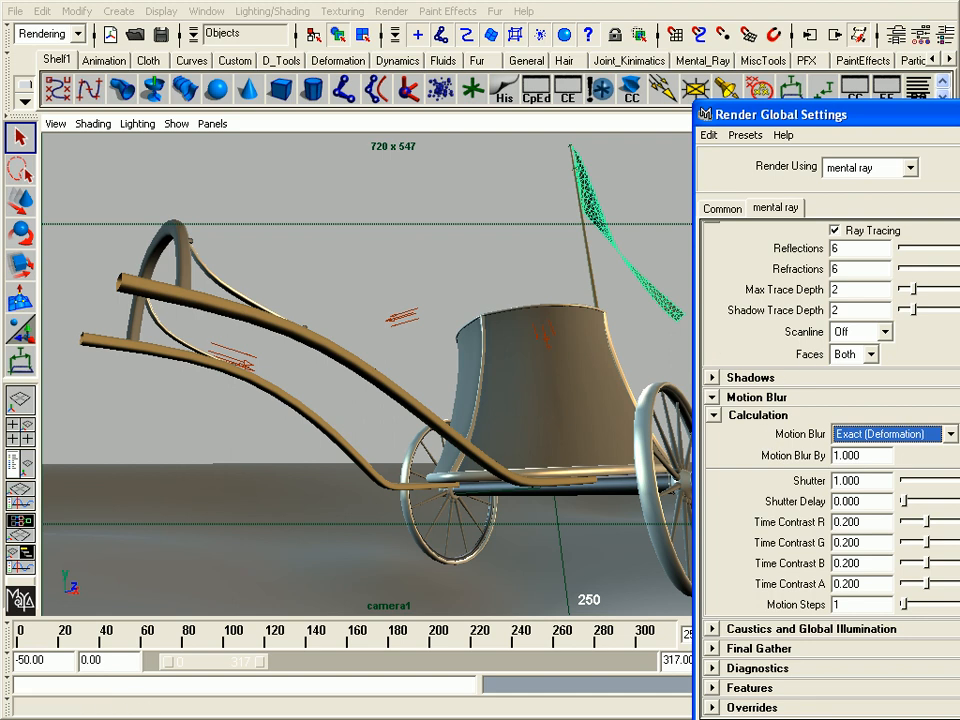
pyautogui.click(898, 436)
pyautogui.click(779, 436)
pyautogui.moveTo(740, 114); pyautogui.dragTo(807, 81)
pyautogui.moveTo(955, 82); pyautogui.dragTo(285, 47)
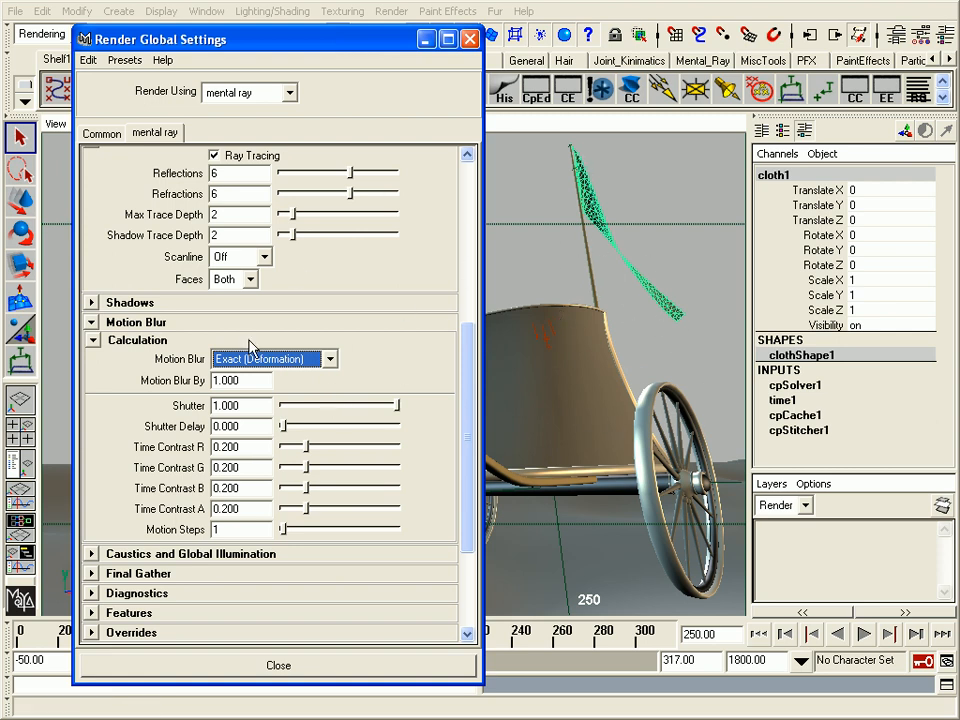
# - Set the Motion Blur type back to Linear (Transformation) and scrub the chariot animation to frame 232 with the render settings minimized
pyautogui.moveTo(364, 39); pyautogui.dragTo(362, 22)
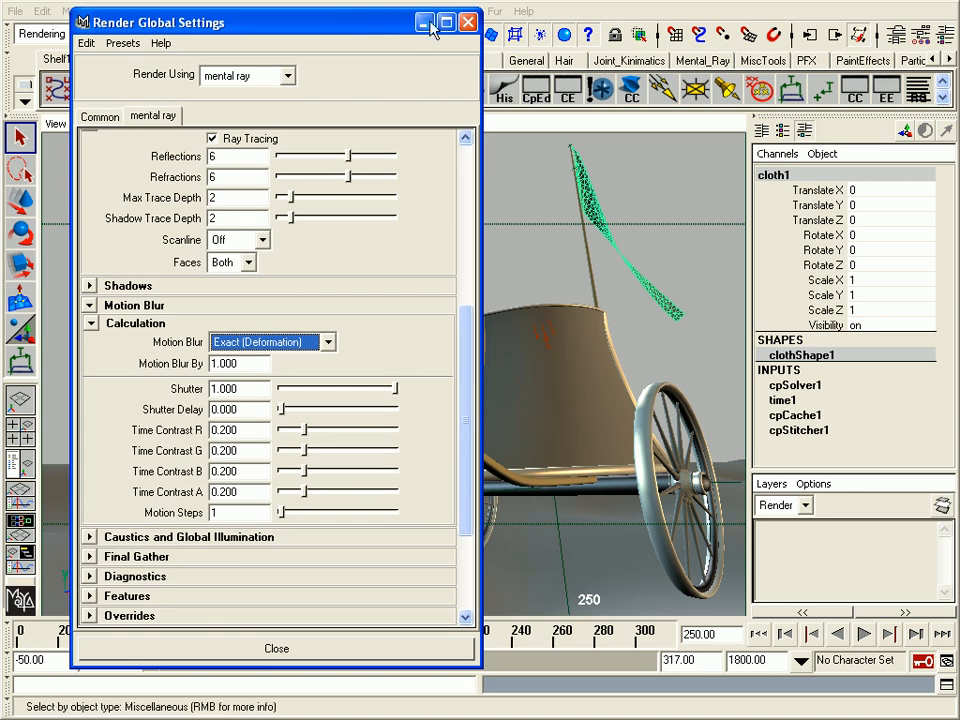
pyautogui.click(256, 343)
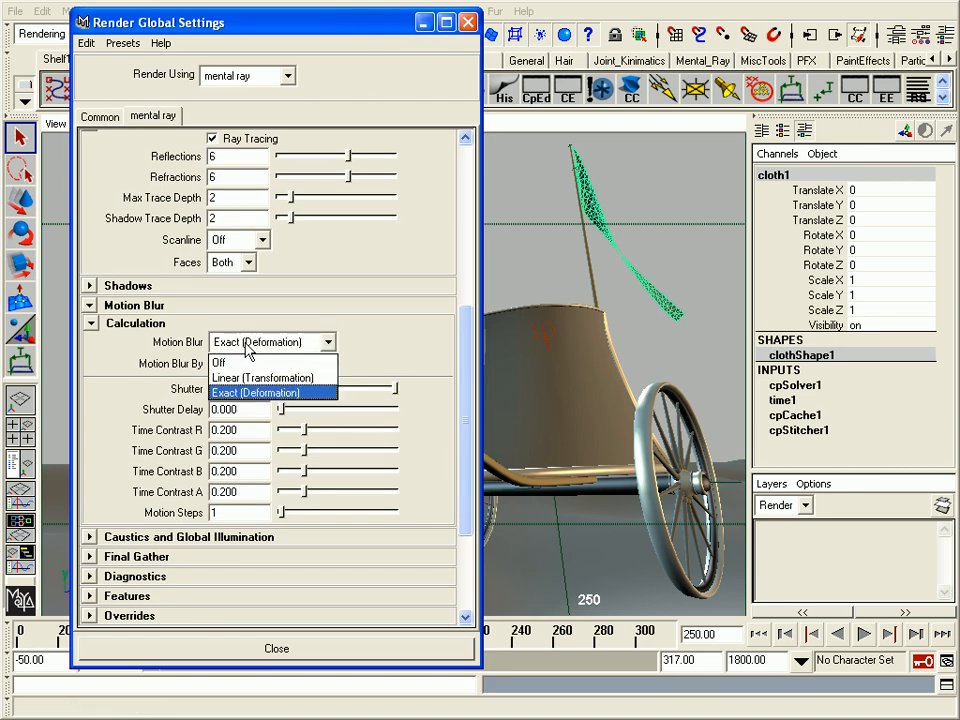
pyautogui.click(262, 377)
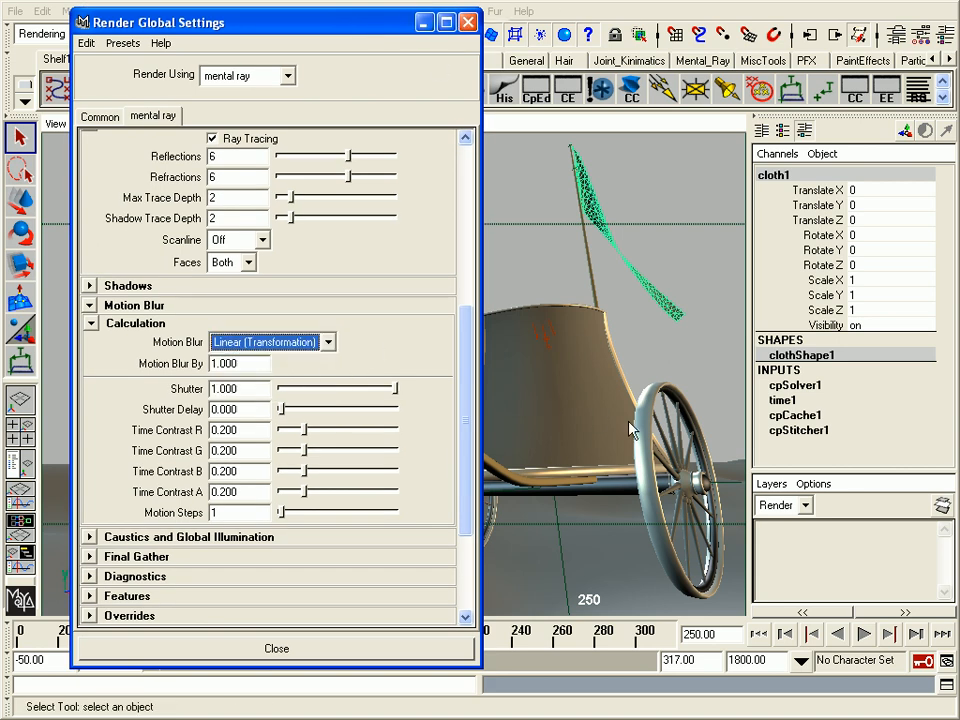
pyautogui.click(424, 24)
pyautogui.moveTo(549, 641); pyautogui.dragTo(503, 648)
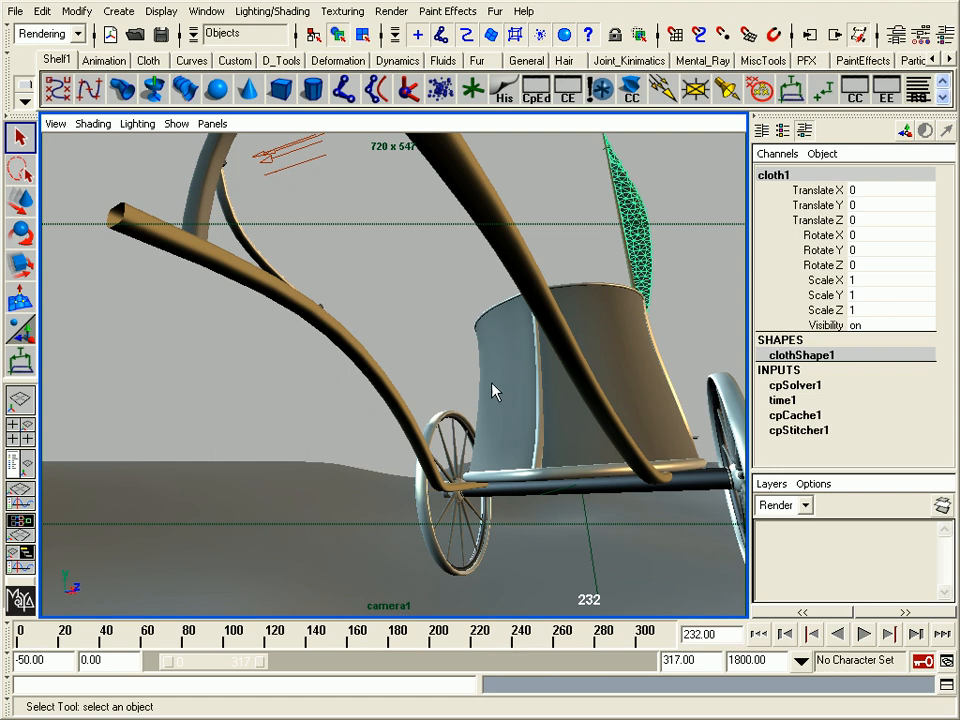
# - Restore the render settings window, load a render settings preset and set the Motion Blur type to Linear (Transformation)
pyautogui.hotkey('alt', 'Tab')
pyautogui.click(129, 45)
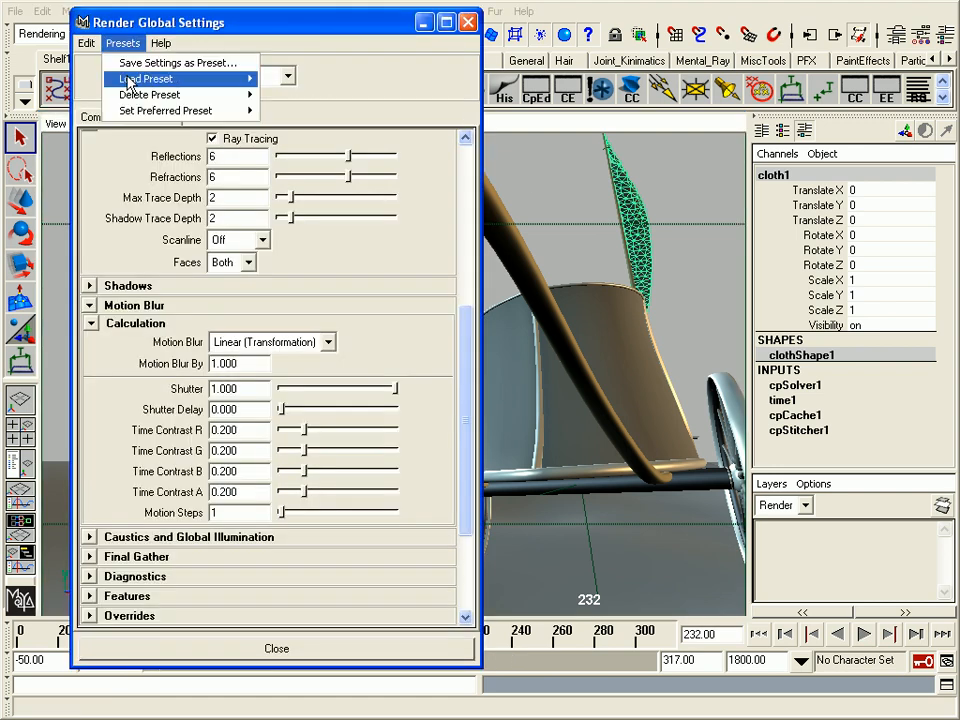
pyautogui.moveTo(140, 79)
pyautogui.click(238, 116)
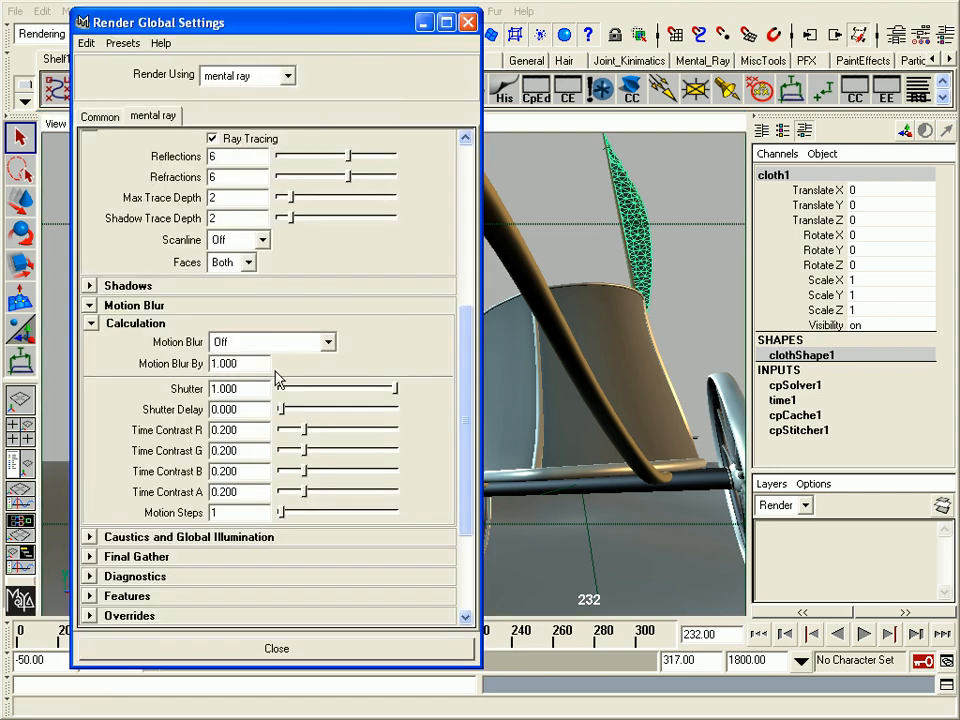
pyautogui.click(250, 342)
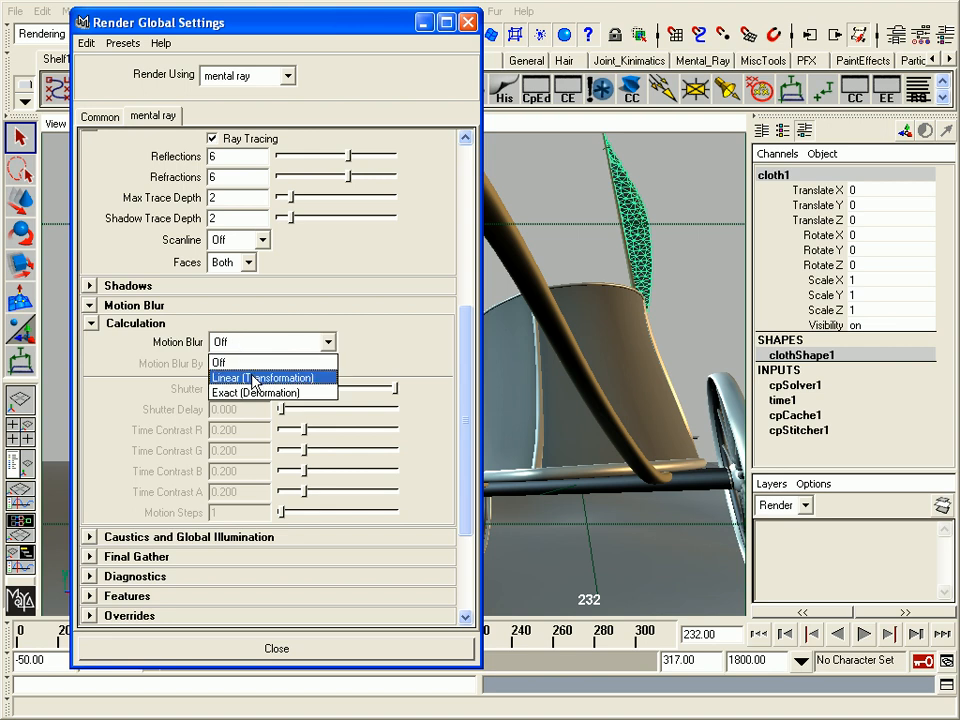
pyautogui.click(254, 378)
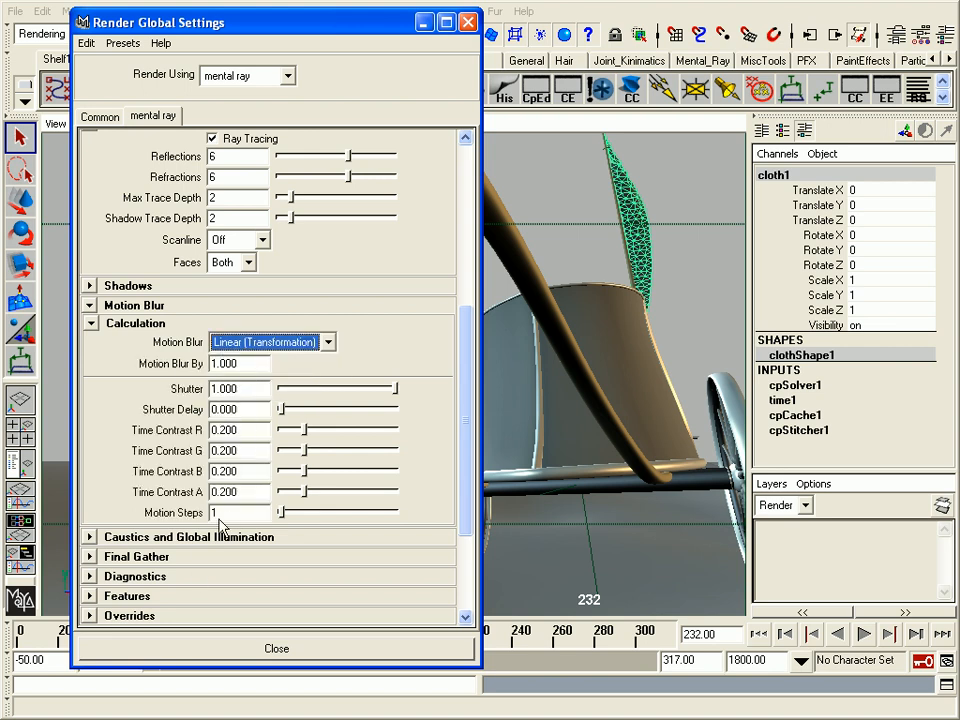
# - Render frame 232 from camera1 with mental ray in the Render View
pyautogui.moveTo(310, 22); pyautogui.dragTo(310, 16)
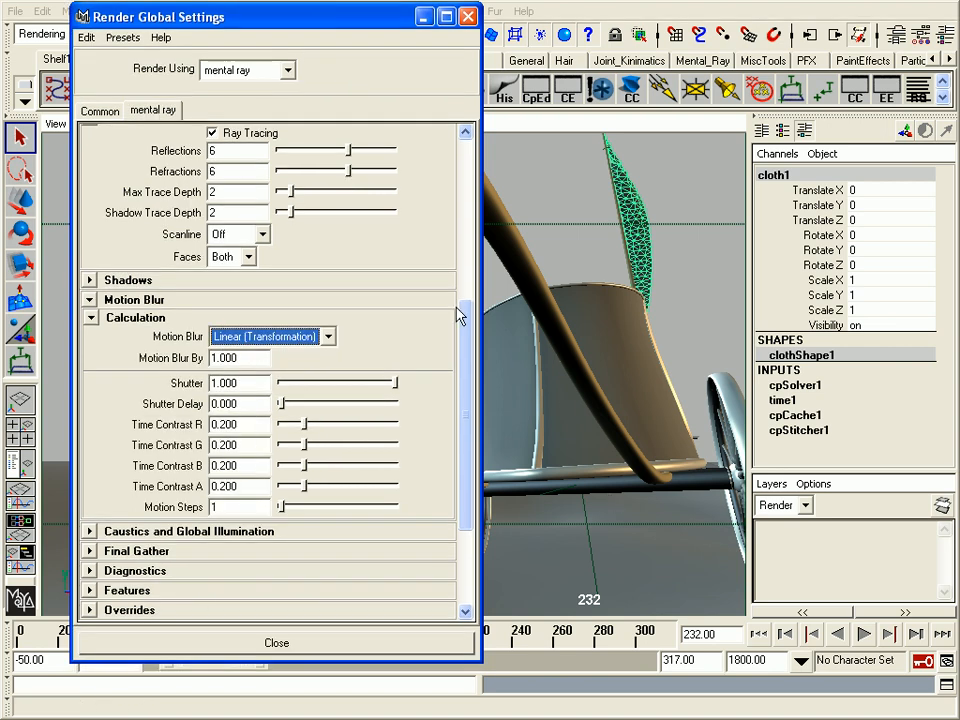
pyautogui.click(699, 14)
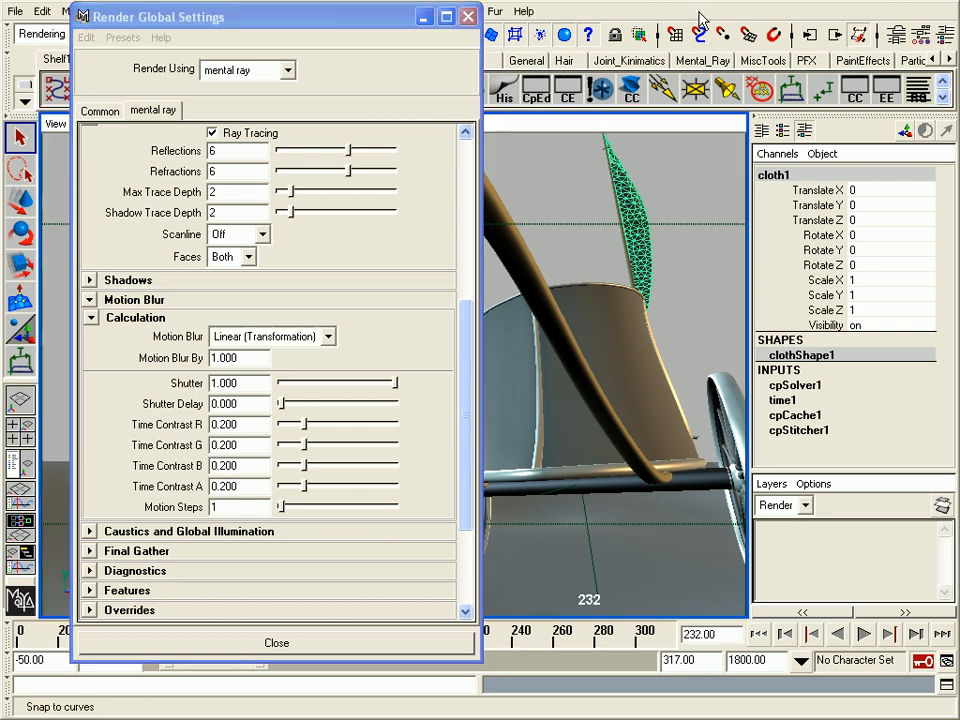
pyautogui.moveTo(314, 190); pyautogui.dragTo(455, 349)
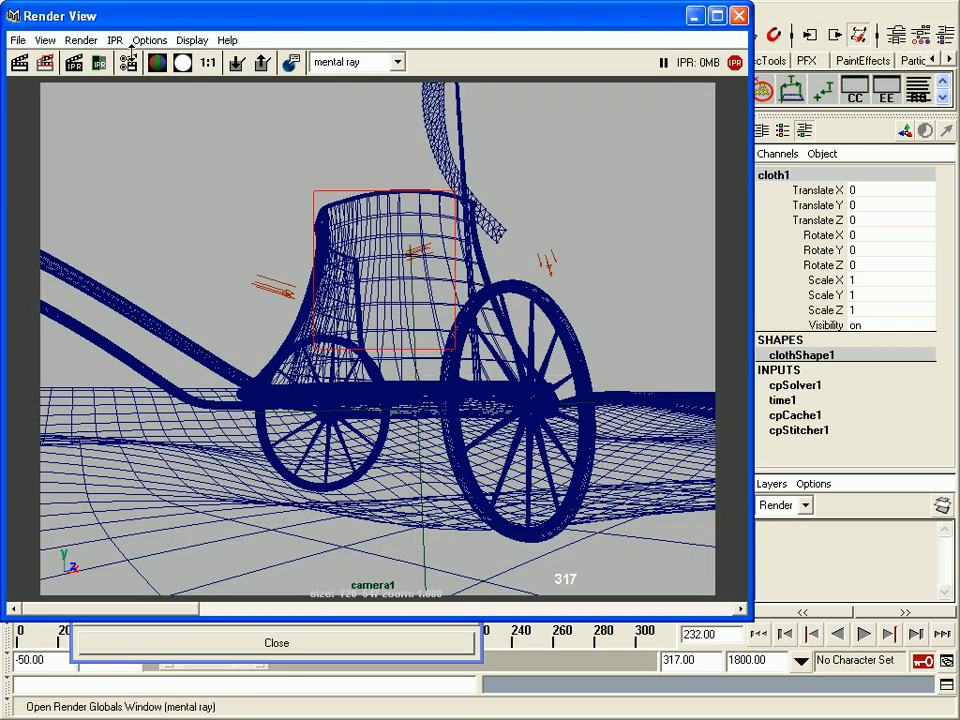
pyautogui.click(19, 62)
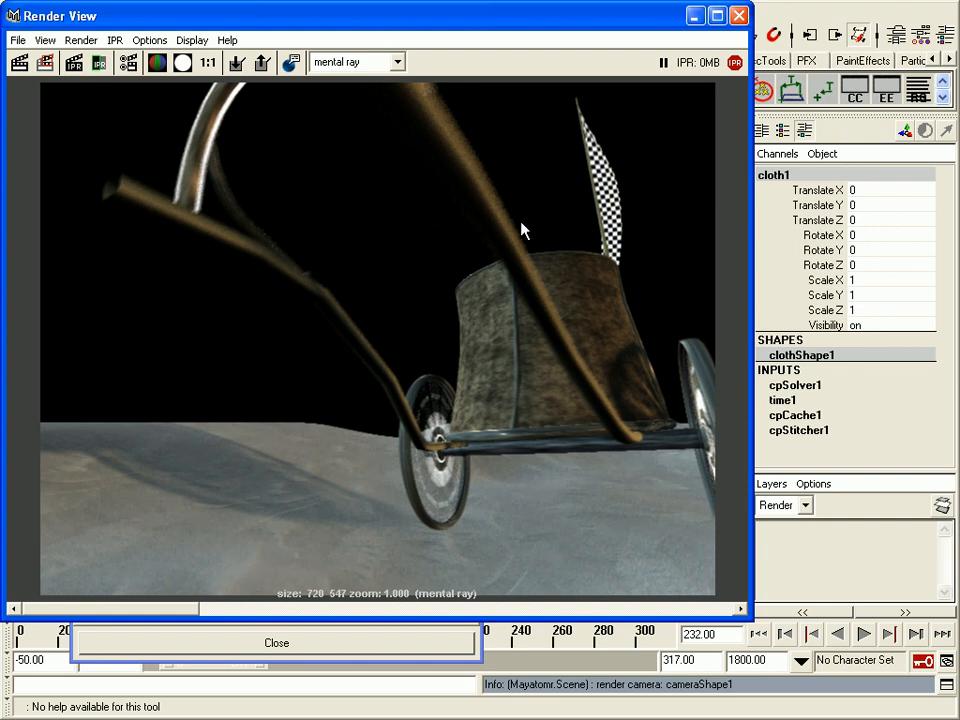
# - Mark a render region around the blurred front arch and upper shafts, and bring up the Anti-aliasing Quality settings
pyautogui.moveTo(523, 214); pyautogui.dragTo(85, 89)
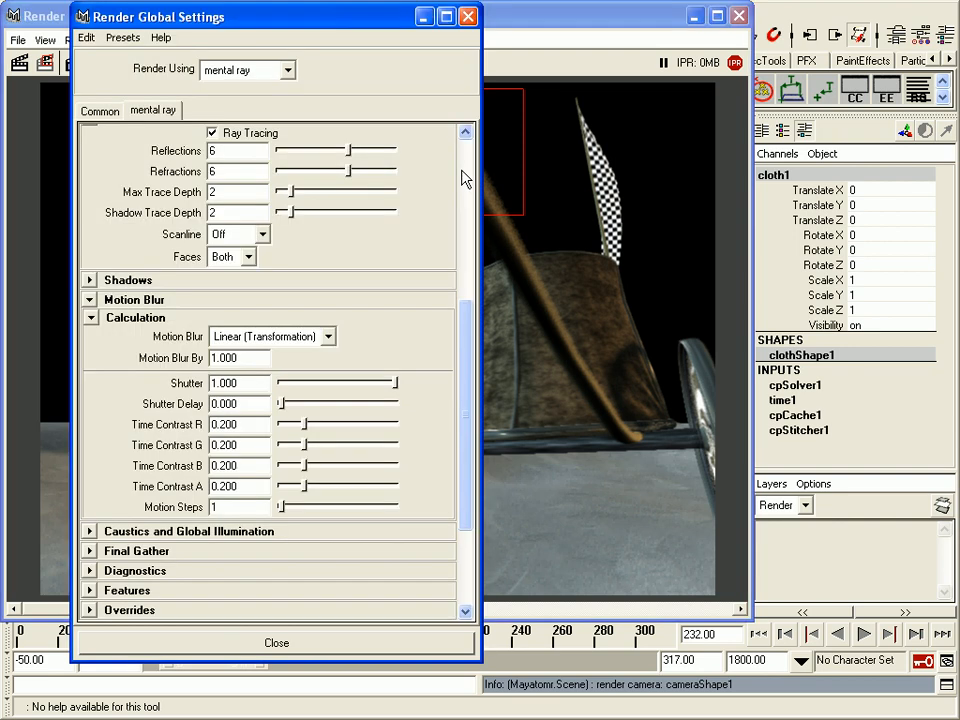
pyautogui.moveTo(319, 26); pyautogui.dragTo(595, 8)
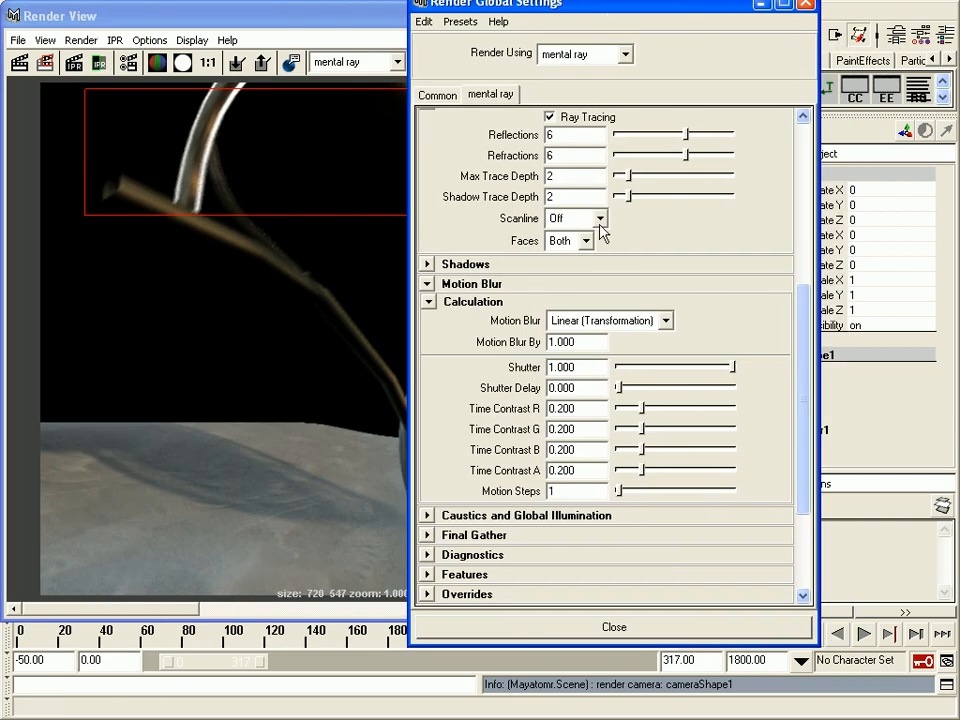
pyautogui.moveTo(806, 296); pyautogui.dragTo(816, 135)
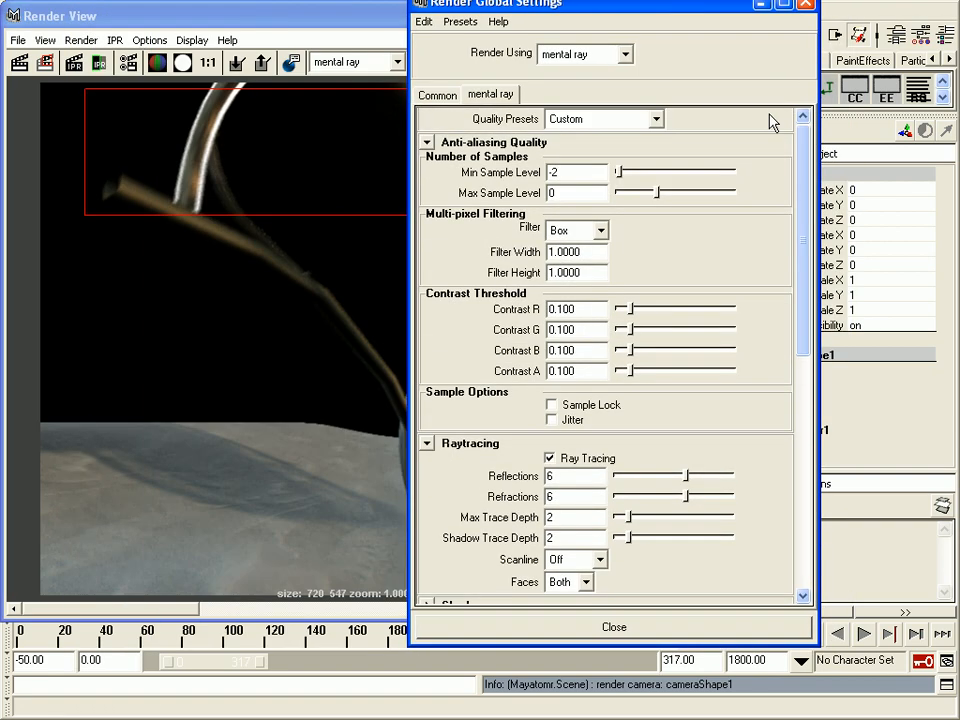
pyautogui.moveTo(515, 4); pyautogui.dragTo(438, 15)
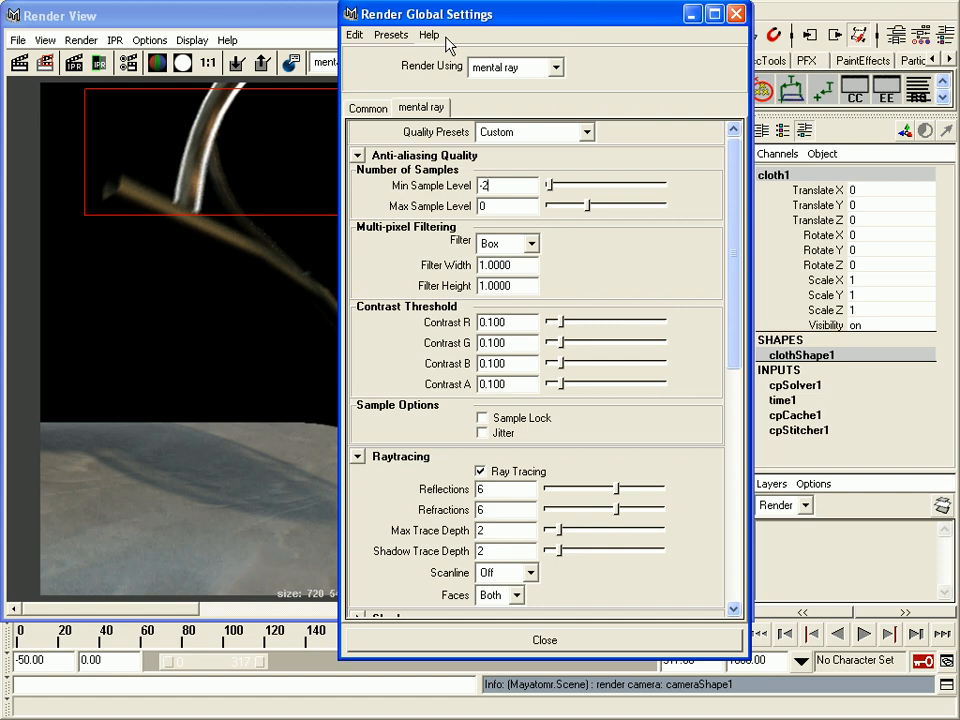
# - Set the Min Sample Level to 0 and the Max Sample Level to 2
pyautogui.doubleClick(483, 185)
pyautogui.press('BackSpace')
pyautogui.write('0')
pyautogui.press('Tab')
pyautogui.write('2')
pyautogui.press('Tab')
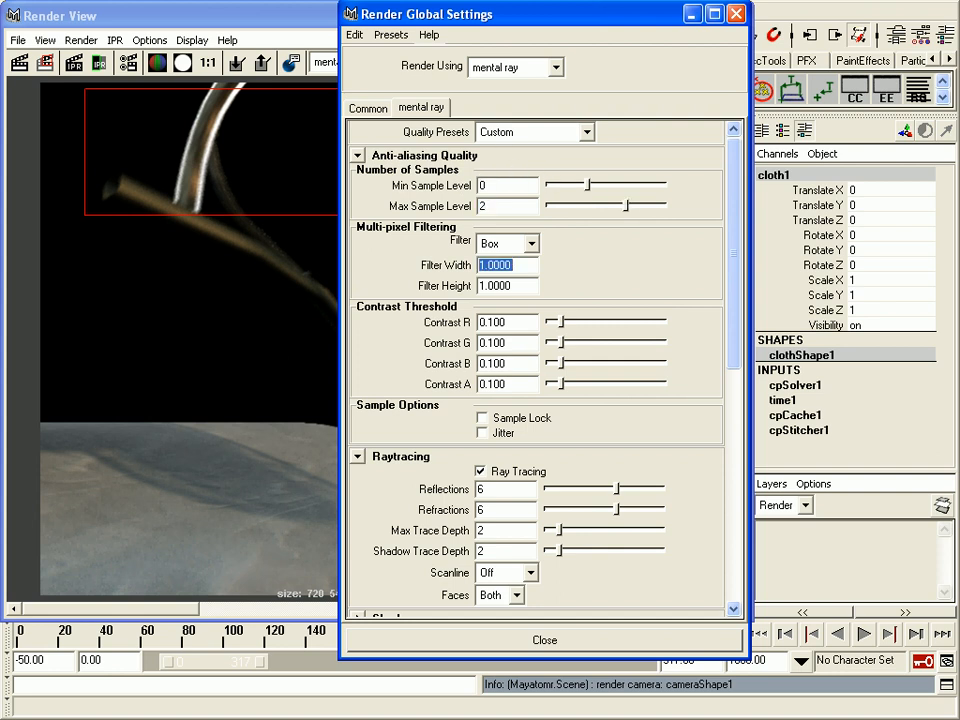
# - Set the multi-pixel filter to Mitchell and place the render settings window clear of the marked render region
pyautogui.moveTo(410, 28); pyautogui.dragTo(634, 58)
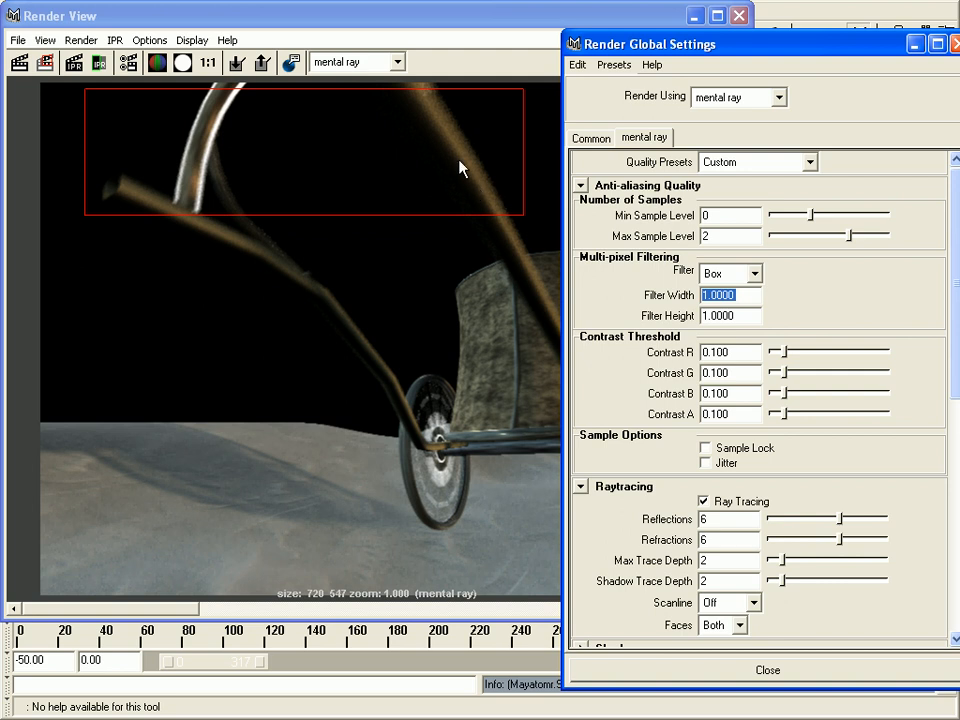
pyautogui.doubleClick(712, 217)
pyautogui.doubleClick(728, 236)
pyautogui.click(729, 275)
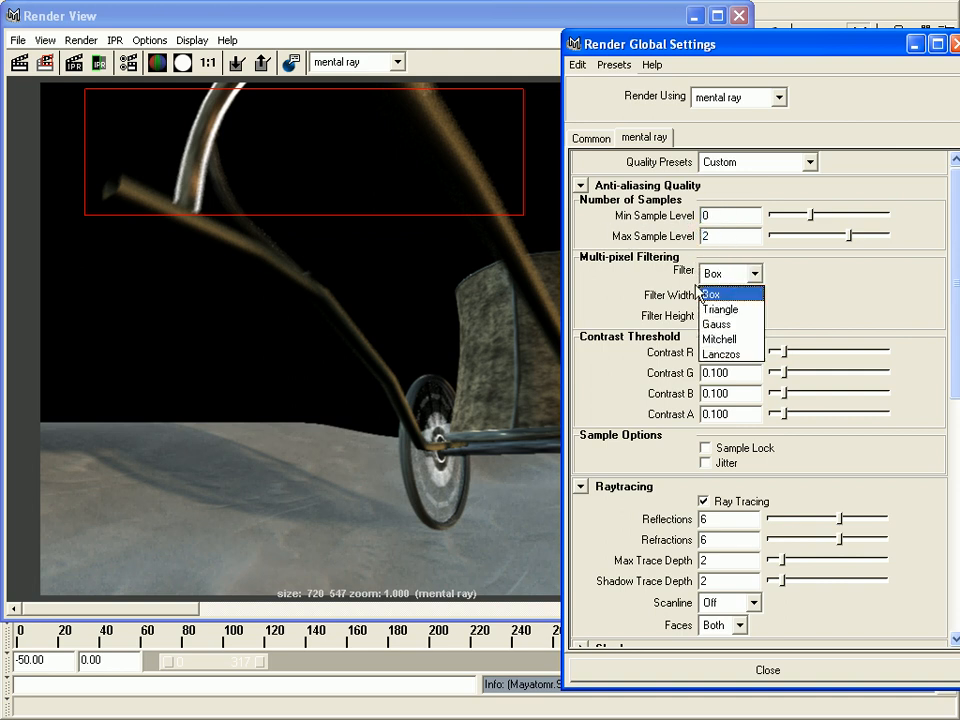
pyautogui.click(719, 340)
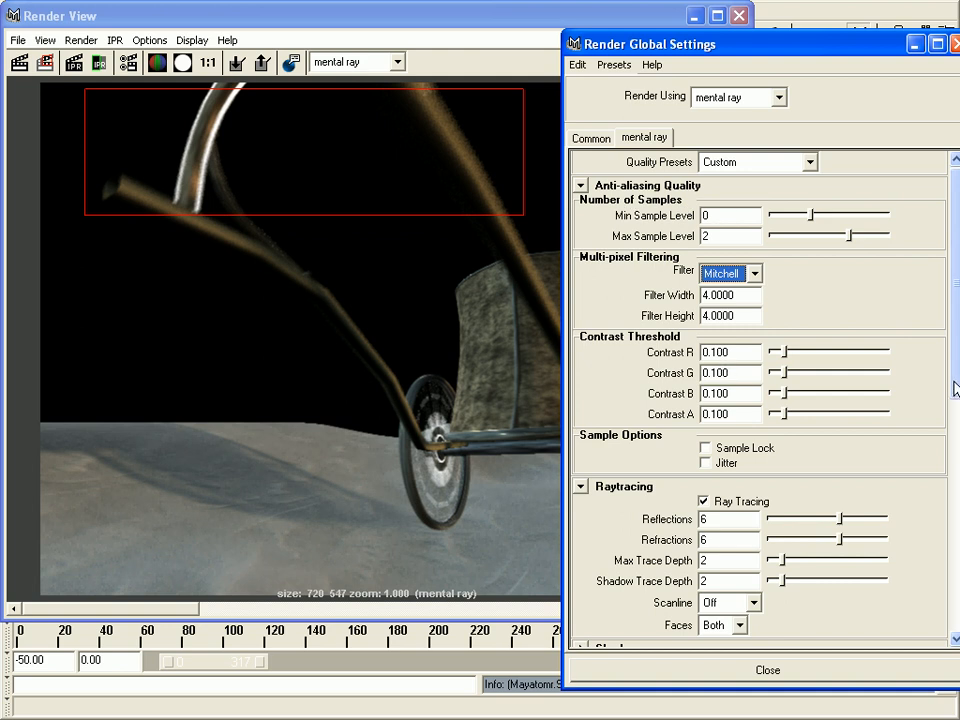
# - Re-render the marked region with the raised sampling and Mitchell filter, and review the blurred shafts alongside the anti-aliasing settings
pyautogui.moveTo(954, 390); pyautogui.dragTo(953, 530)
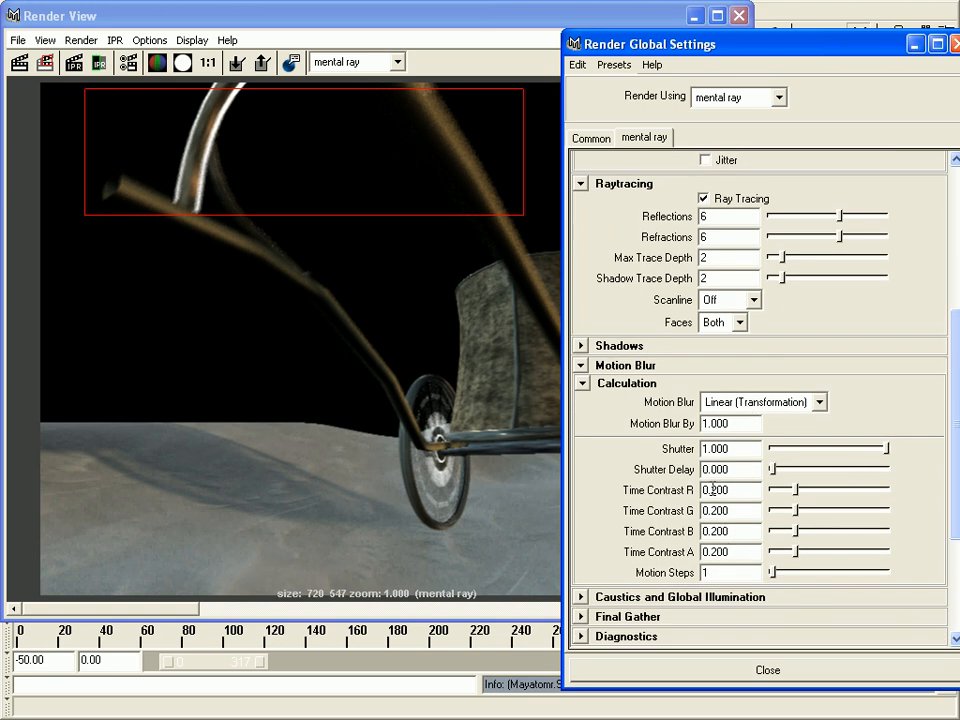
pyautogui.click(45, 63)
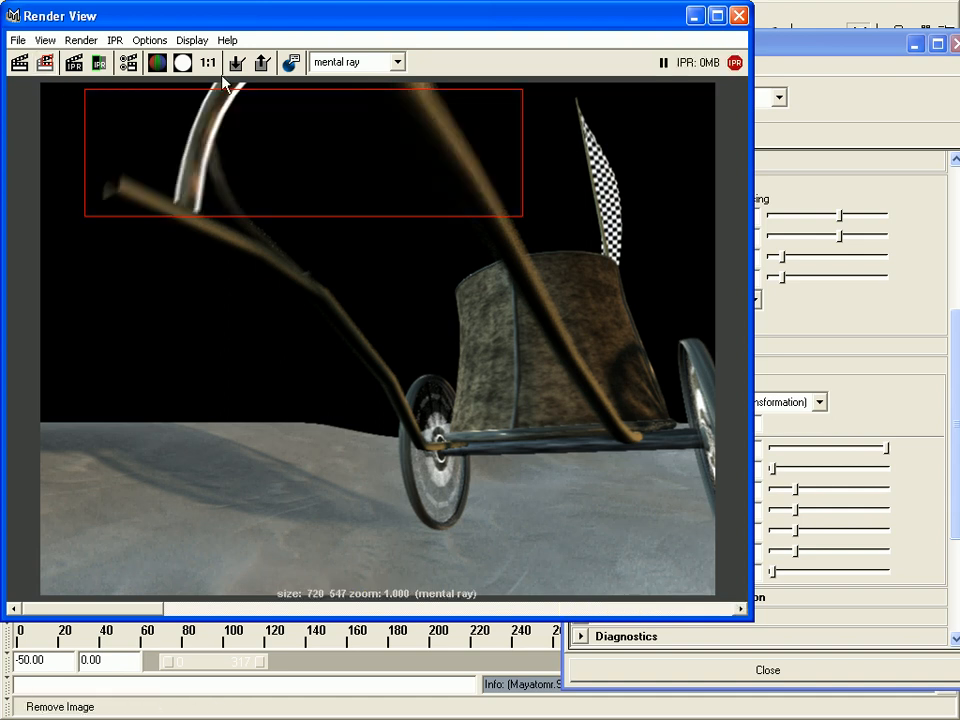
pyautogui.click(866, 44)
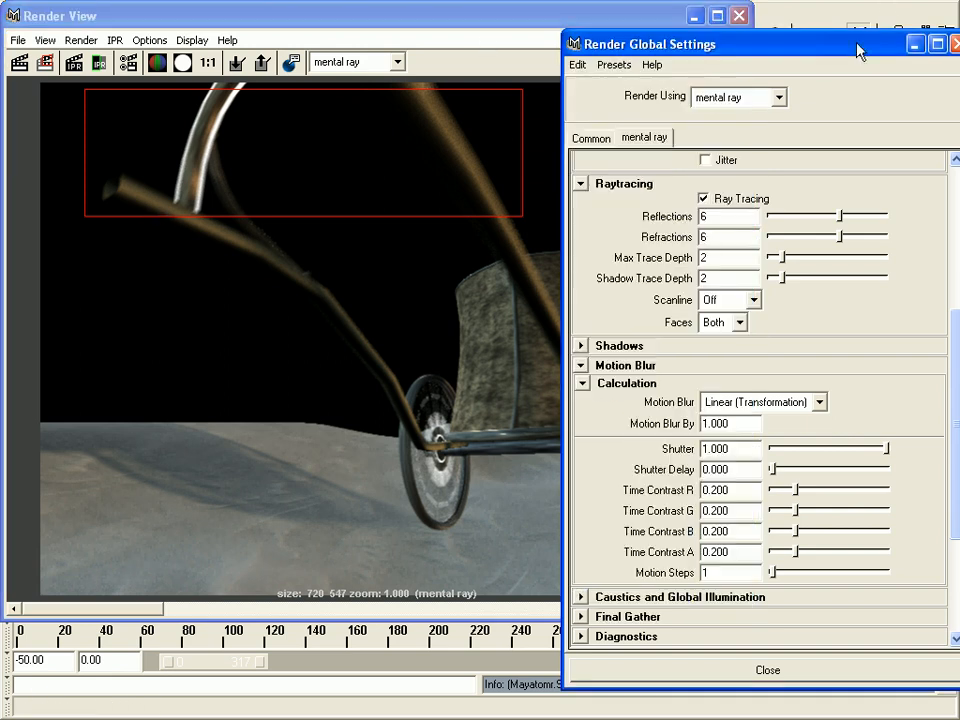
pyautogui.scroll(5, 913, 221)
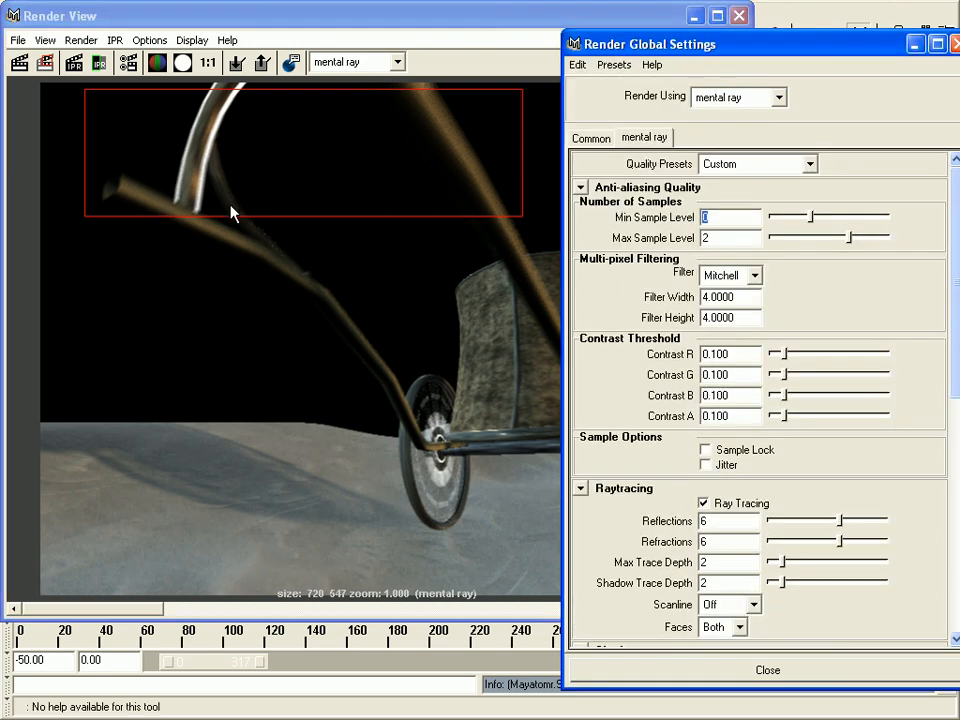
pyautogui.click(326, 22)
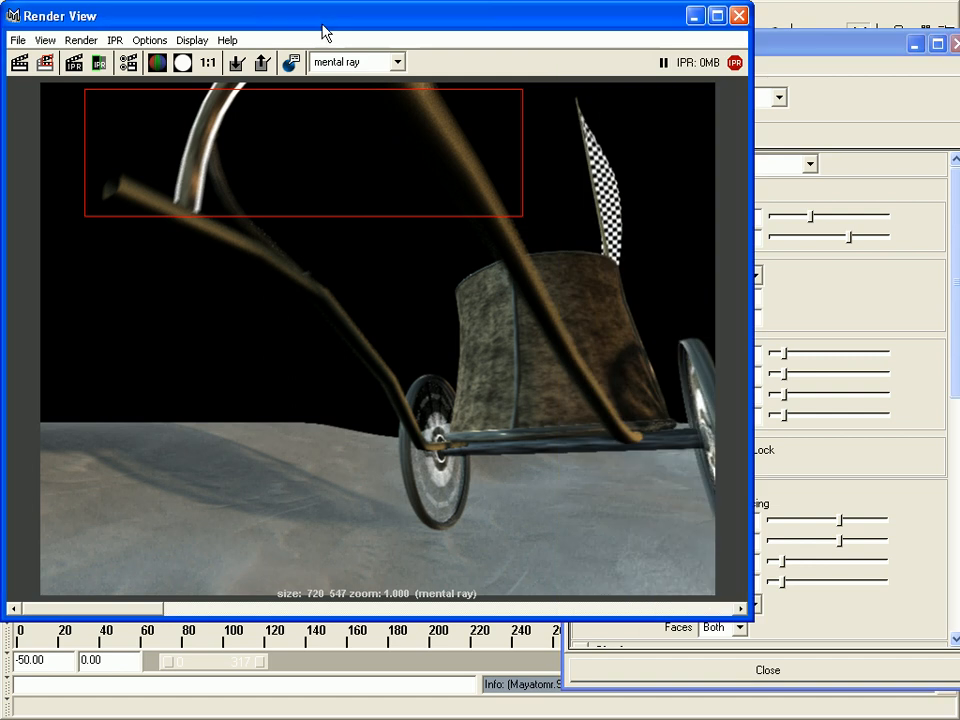
# - Keep the current render, flip through the stored images to compare the blurred shafts, and put the render window away
pyautogui.click(262, 62)
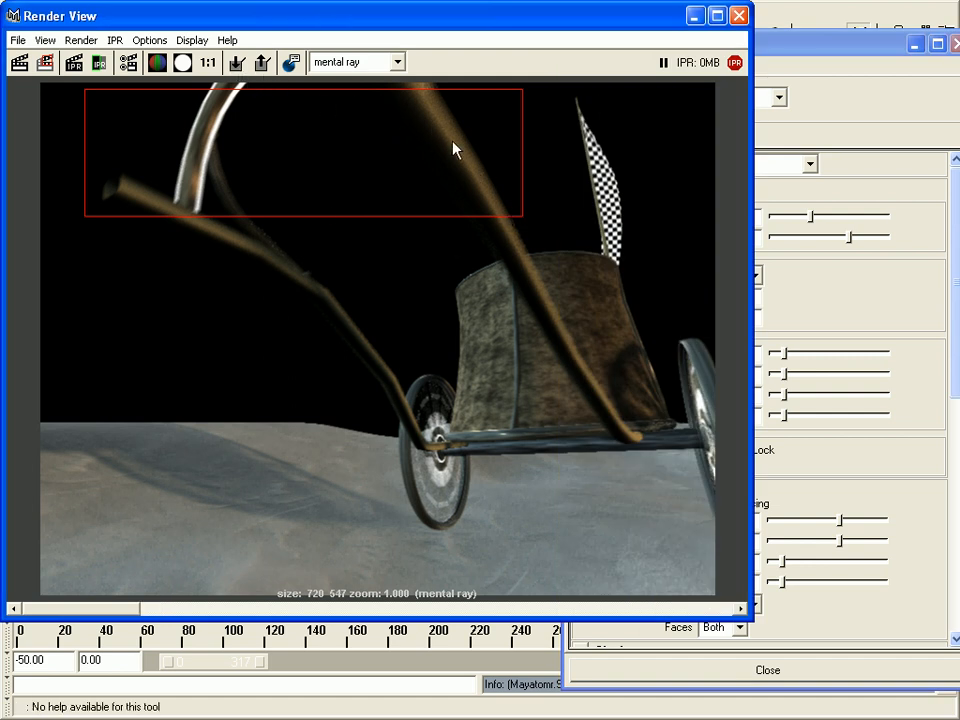
pyautogui.moveTo(108, 612); pyautogui.dragTo(268, 604)
pyautogui.moveTo(343, 609); pyautogui.dragTo(64, 600)
pyautogui.click(695, 16)
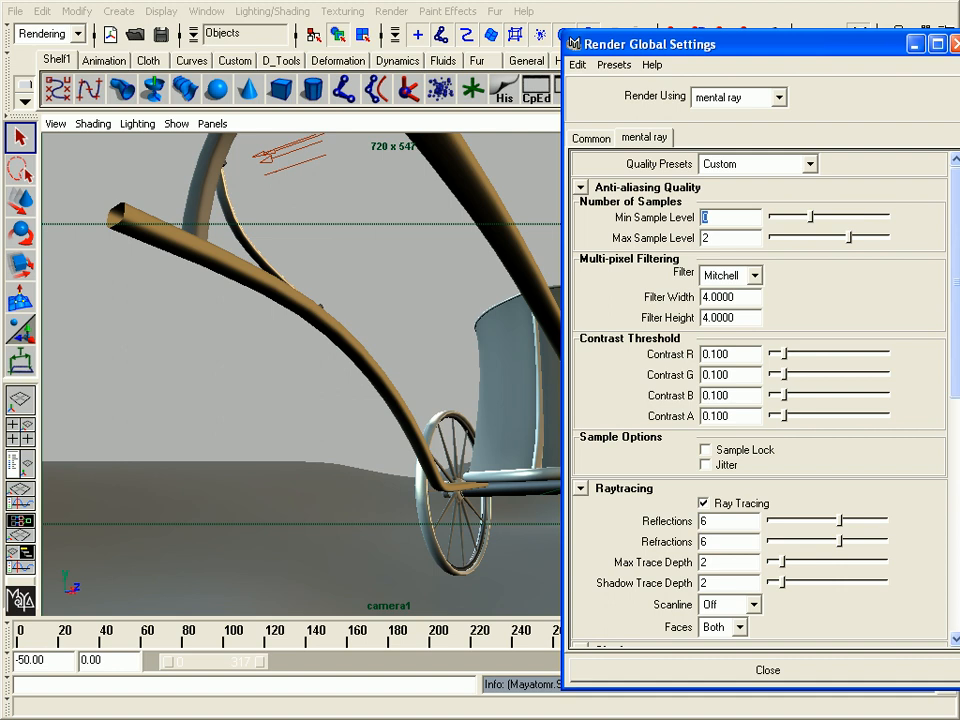
# - Examine the mental ray Motion Blur calculation settings, including Shutter, Motion Steps and Motion Blur By
pyautogui.scroll(-6, 864, 214)
pyautogui.scroll(-1, 760, 400)
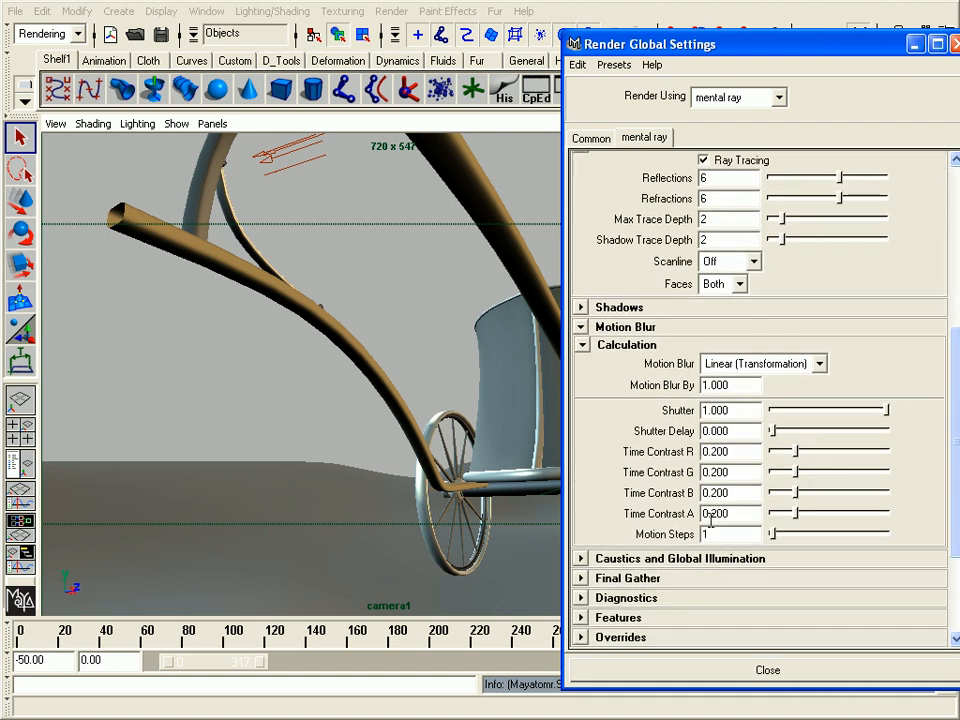
pyautogui.doubleClick(718, 410)
pyautogui.doubleClick(720, 532)
pyautogui.doubleClick(725, 388)
pyautogui.click(722, 411)
# - Bring up the attributes of camera1 and show its Special Effects Shutter Angle beside the render settings
pyautogui.click(55, 123)
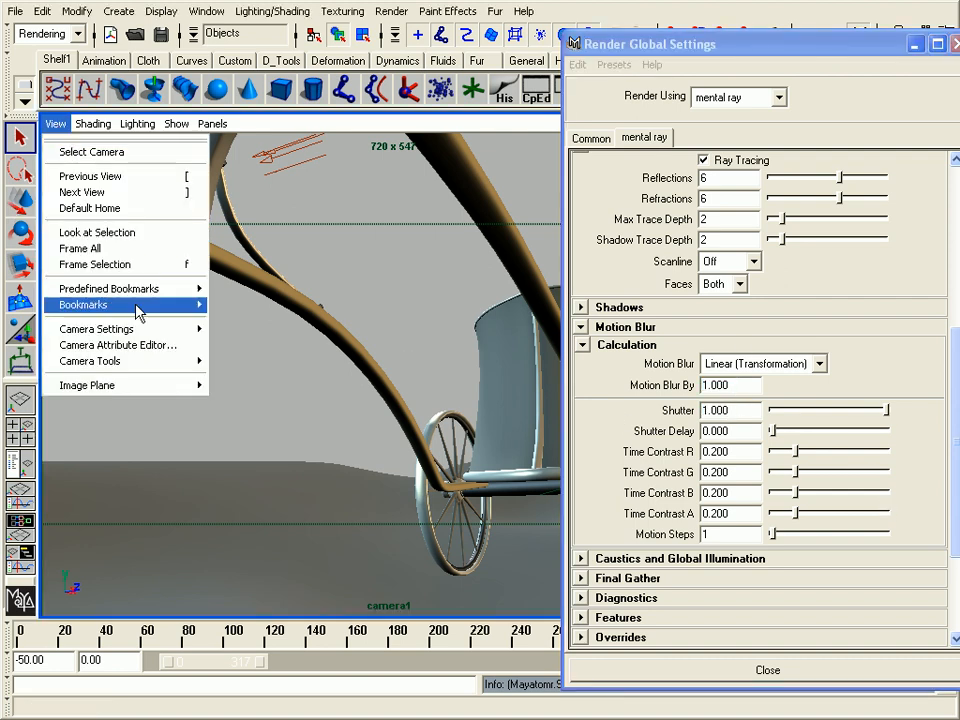
pyautogui.click(117, 344)
pyautogui.moveTo(590, 336); pyautogui.dragTo(268, 40)
pyautogui.scroll(-1, 458, 334)
pyautogui.moveTo(455, 325); pyautogui.dragTo(484, 455)
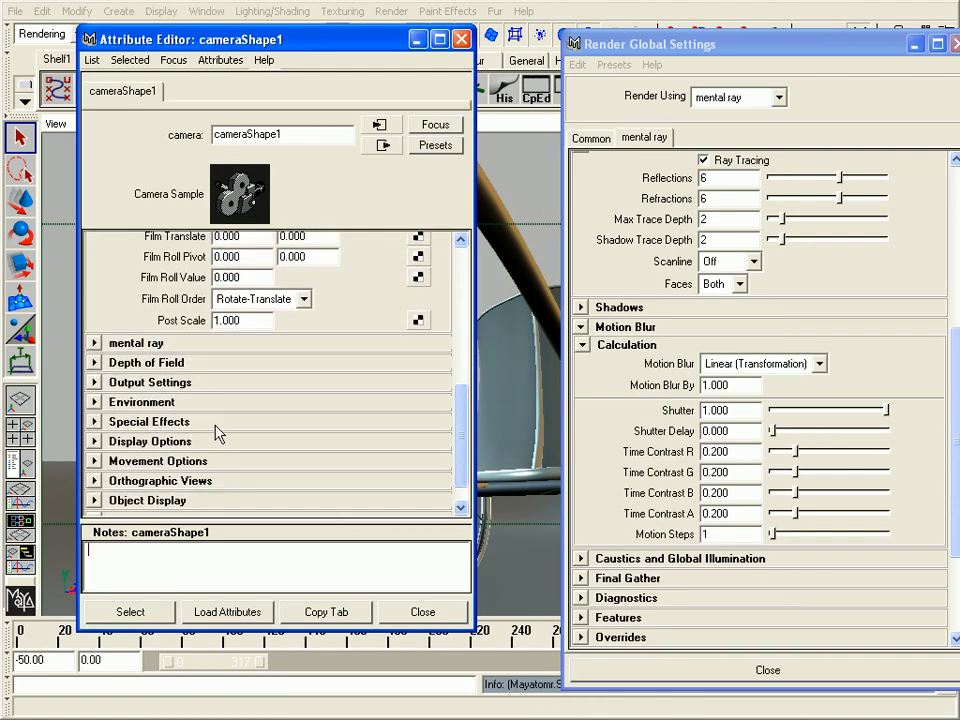
pyautogui.click(145, 420)
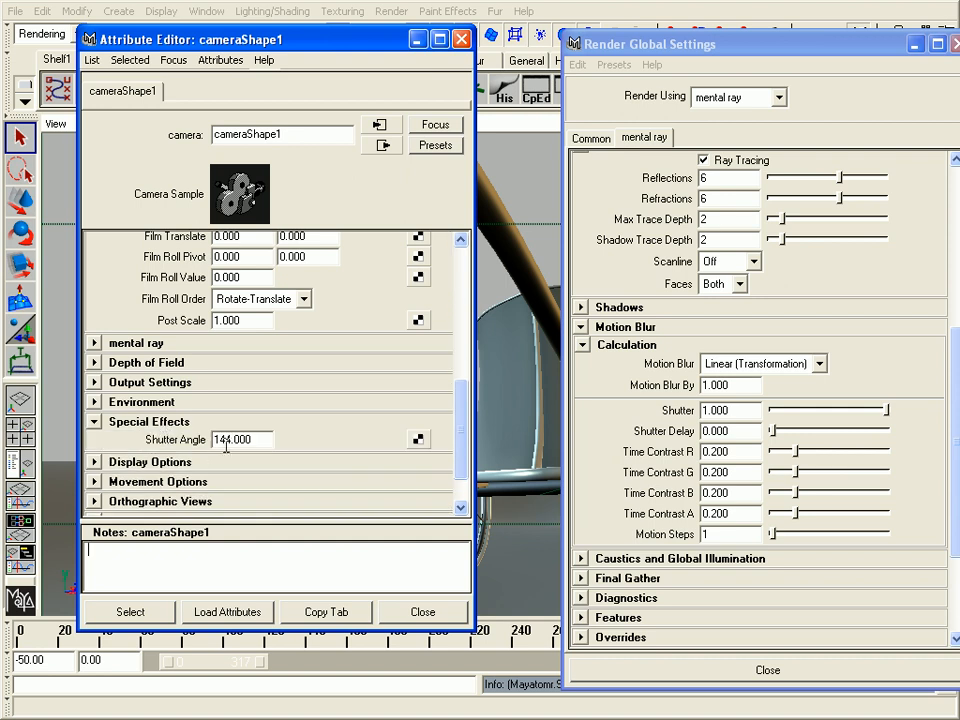
pyautogui.moveTo(246, 443); pyautogui.dragTo(178, 450)
pyautogui.moveTo(389, 44); pyautogui.dragTo(354, 28)
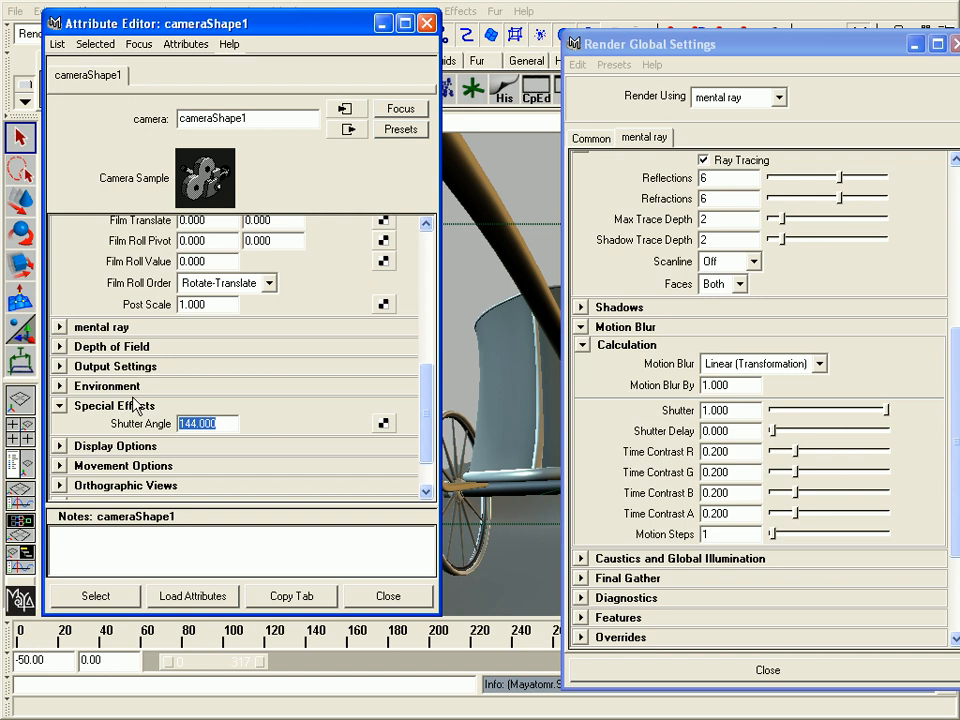
# - Try the camera's Shutter Angle at 360, 0 and 360 against the mental ray Shutter value, and set it back to 144
pyautogui.write('360')
pyautogui.press('Return')
pyautogui.write('0')
pyautogui.press('Return')
pyautogui.write('360')
pyautogui.press('Return')
pyautogui.click(729, 410)
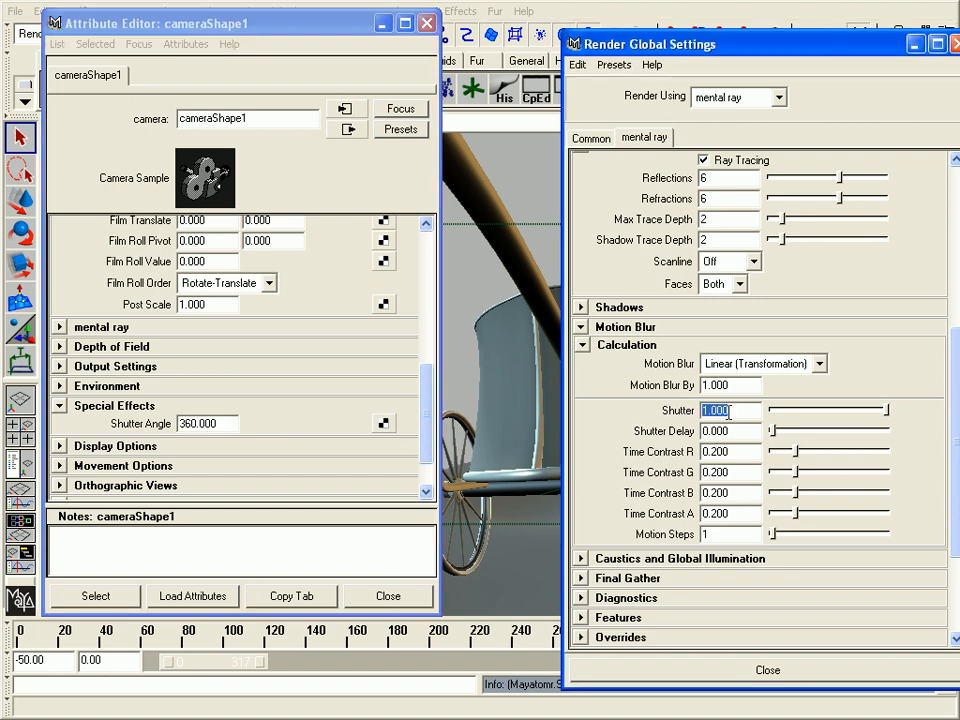
pyautogui.click(206, 424)
pyautogui.write('144')
pyautogui.press('Return')
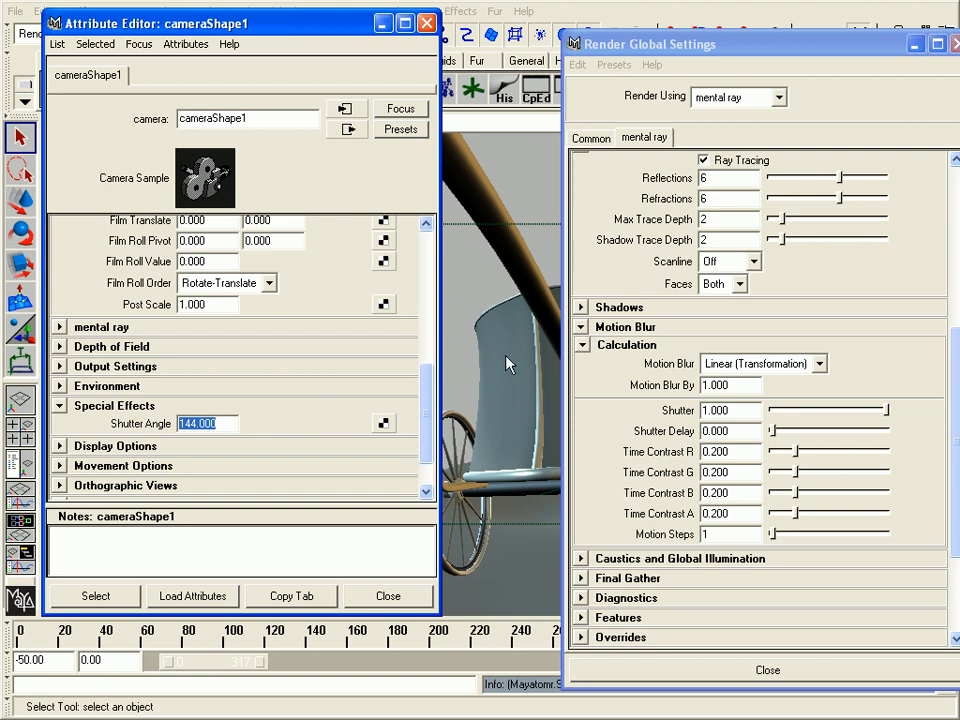
# - Compare the camera's Shutter Angle with the mental ray Shutter and Shutter Delay settings, with the render settings window fully in view
pyautogui.click(740, 412)
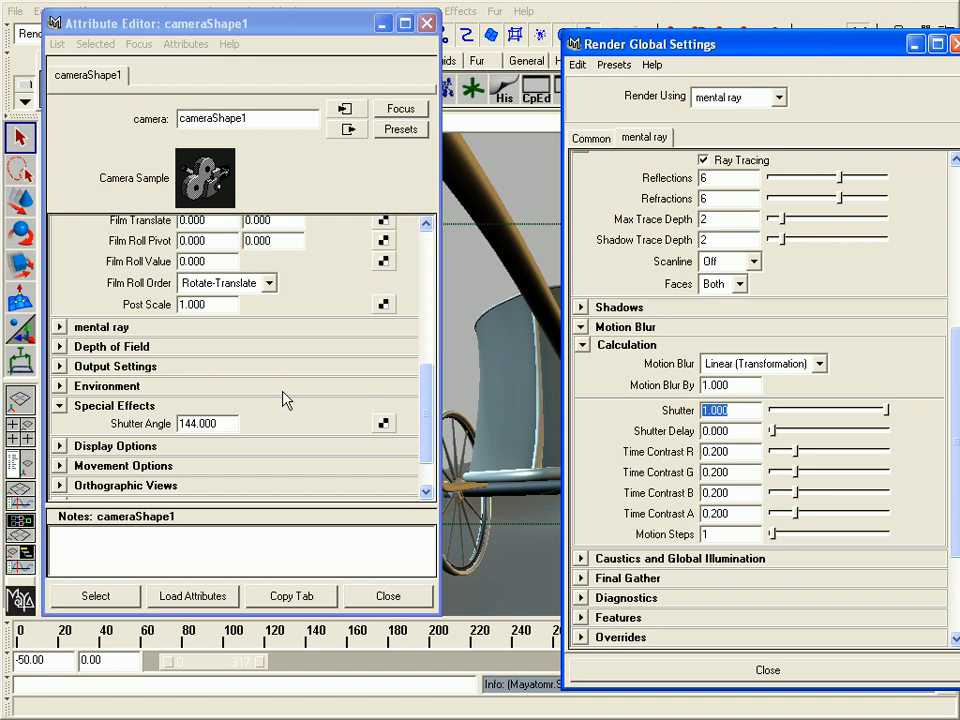
pyautogui.click(215, 424)
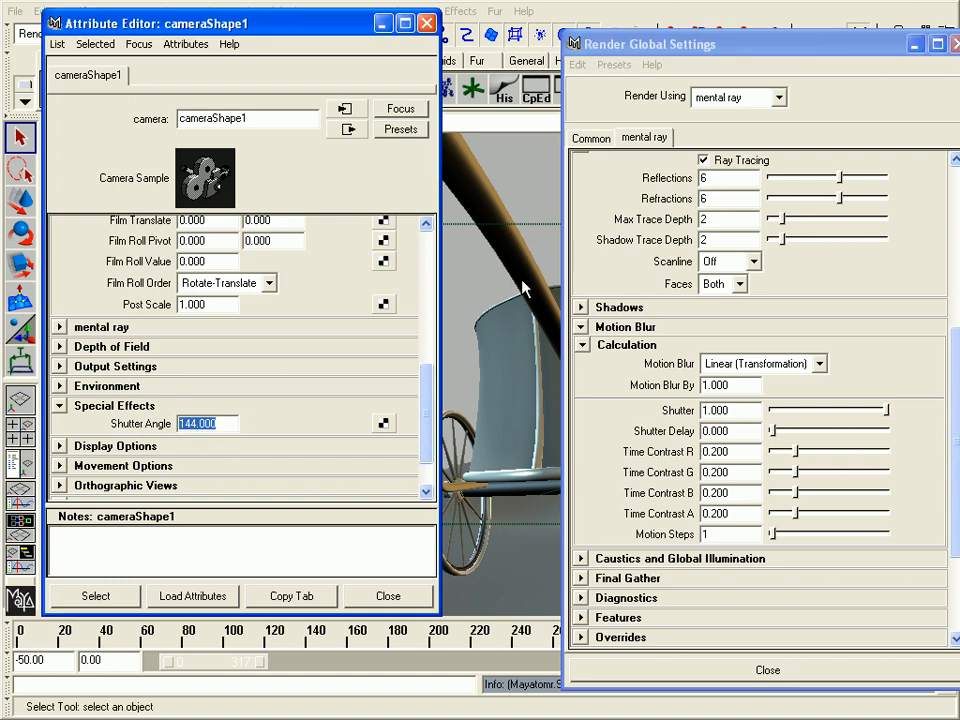
pyautogui.doubleClick(730, 410)
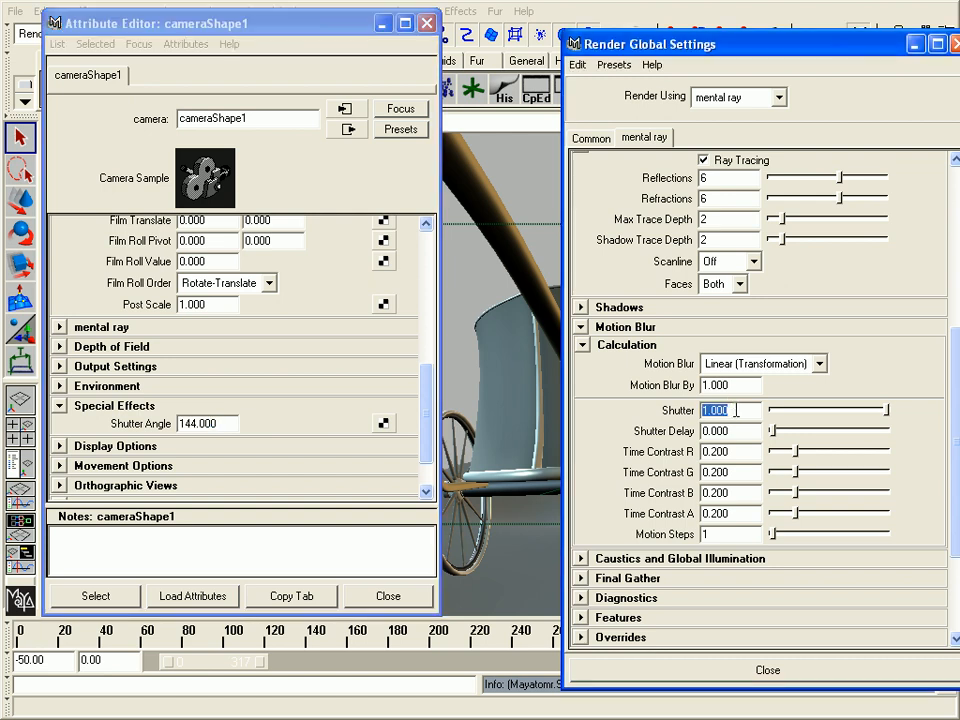
pyautogui.doubleClick(207, 424)
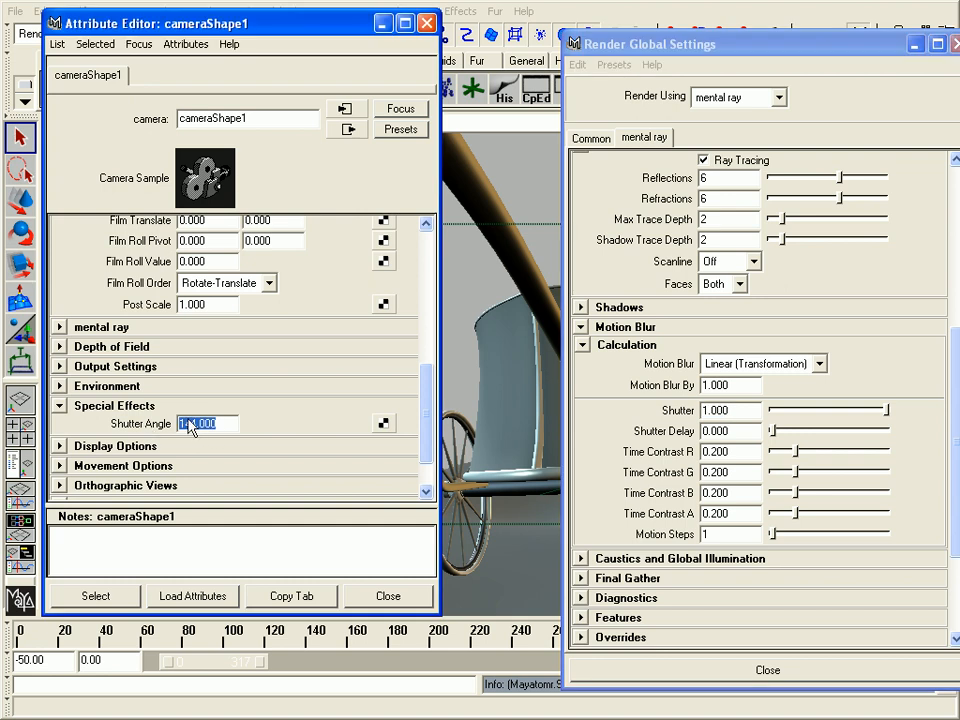
pyautogui.click(710, 432)
pyautogui.doubleClick(708, 432)
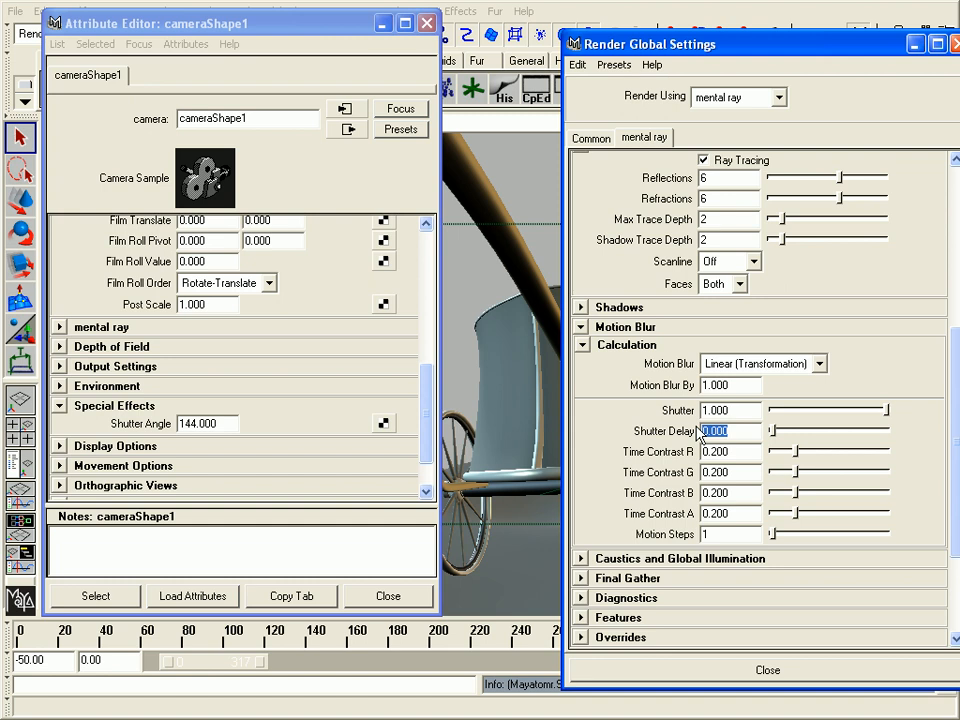
pyautogui.moveTo(766, 48); pyautogui.dragTo(748, 33)
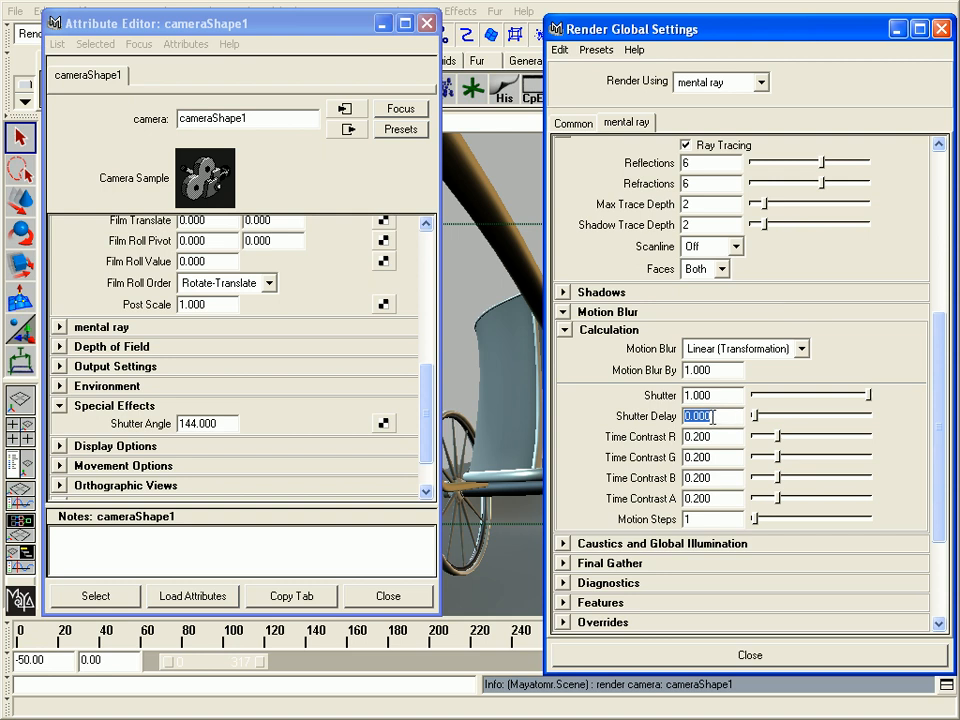
# - Put away the camera attributes and examine the blurred wheel in the render alongside the Motion Steps setting
pyautogui.doubleClick(688, 518)
pyautogui.click(377, 22)
pyautogui.click(381, 23)
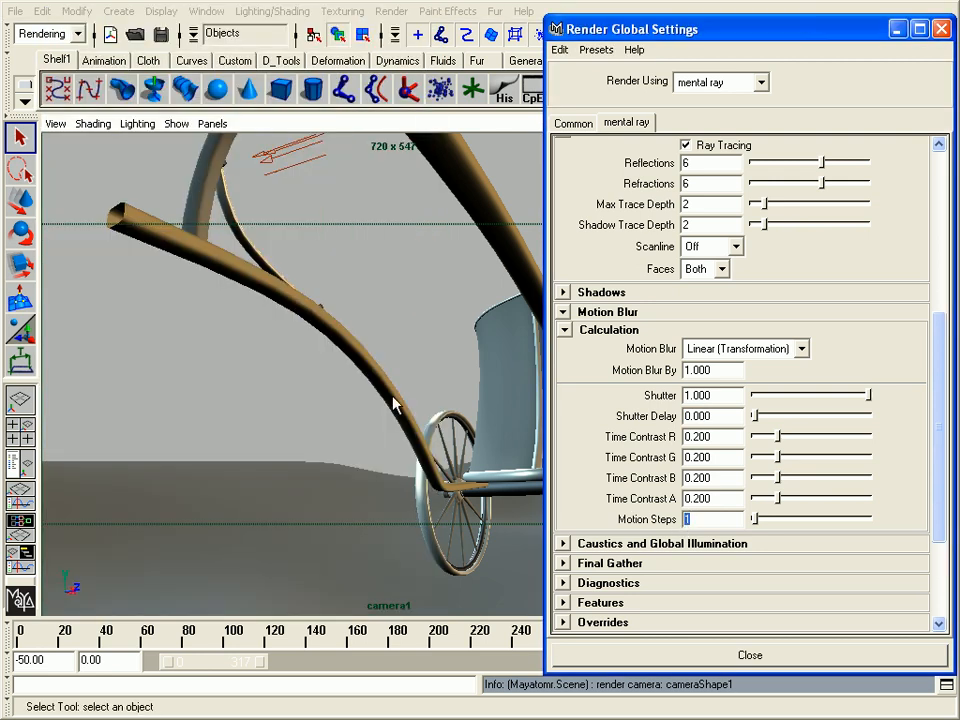
pyautogui.click(370, 354)
pyautogui.hotkey('alt', 'Tab')
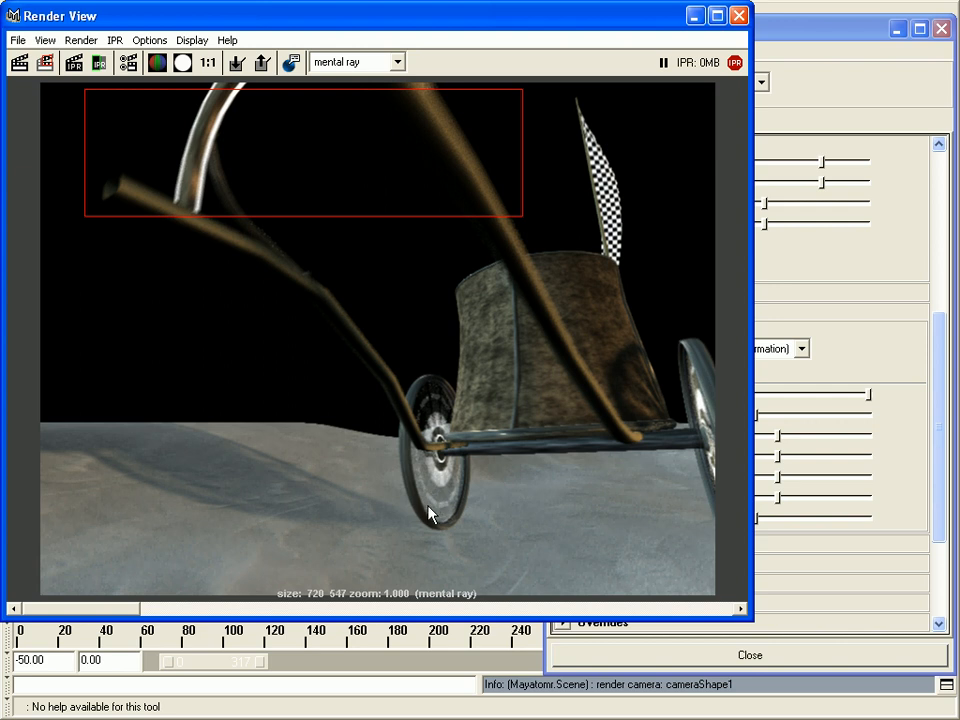
pyautogui.click(872, 43)
pyautogui.doubleClick(690, 519)
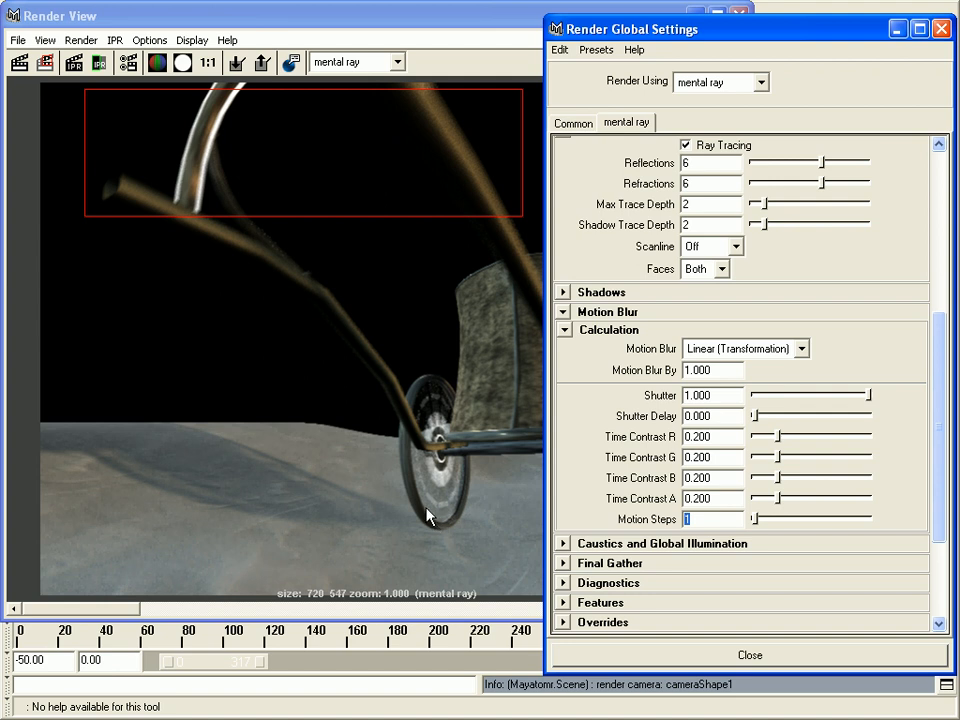
pyautogui.click(755, 519)
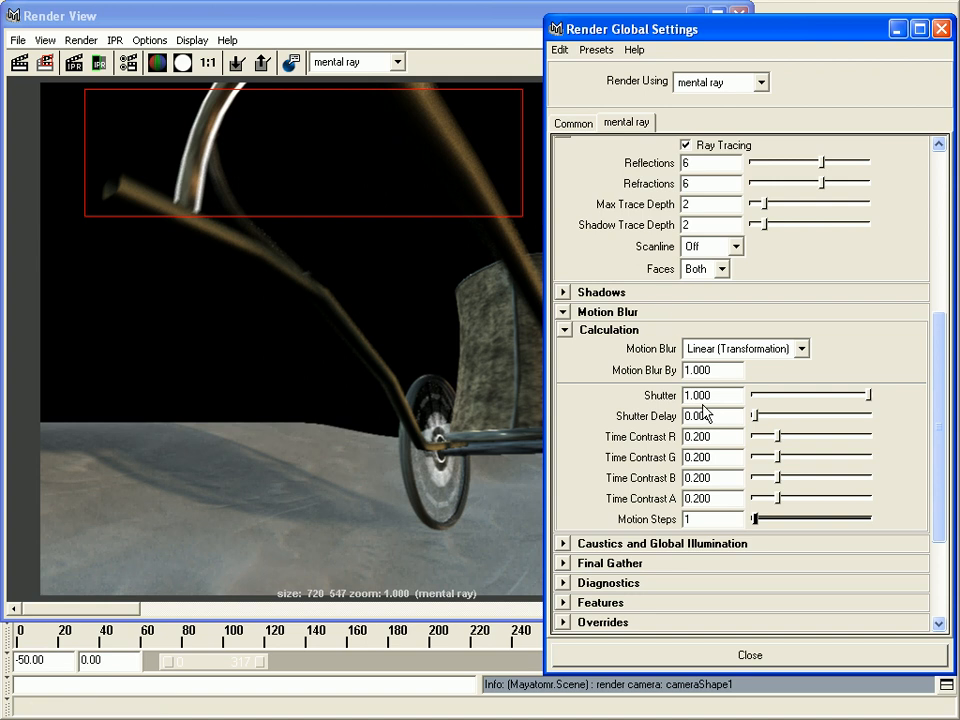
# - Set the motion blur Time Contrast R, G, B and A to 0.1
pyautogui.doubleClick(693, 437)
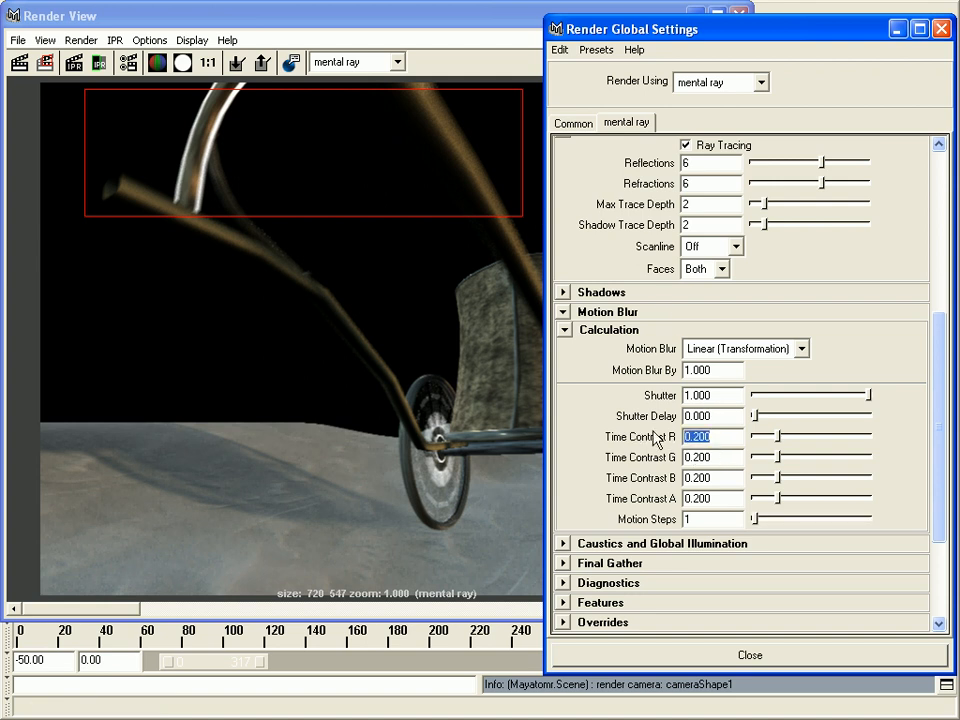
pyautogui.write('.1')
pyautogui.press('Tab')
pyautogui.write('.1')
pyautogui.press('Tab')
pyautogui.write('.1')
pyautogui.press('Tab')
pyautogui.write('.1')
pyautogui.press('Tab')
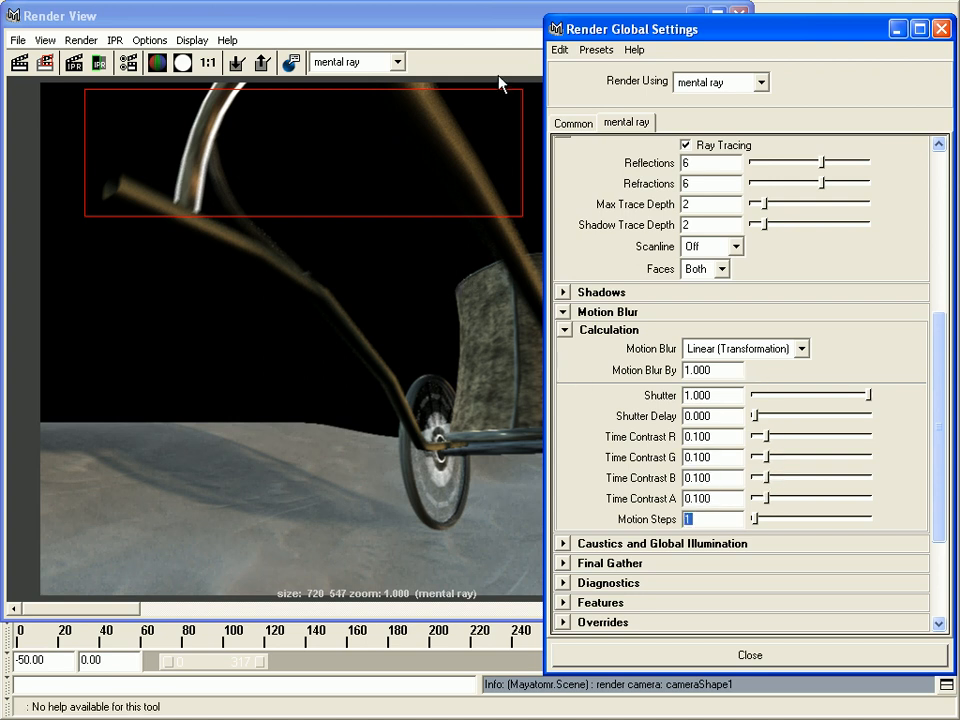
# - Re-render the marked region with the lowered Time Contrast and review the blurred shafts
pyautogui.click(45, 62)
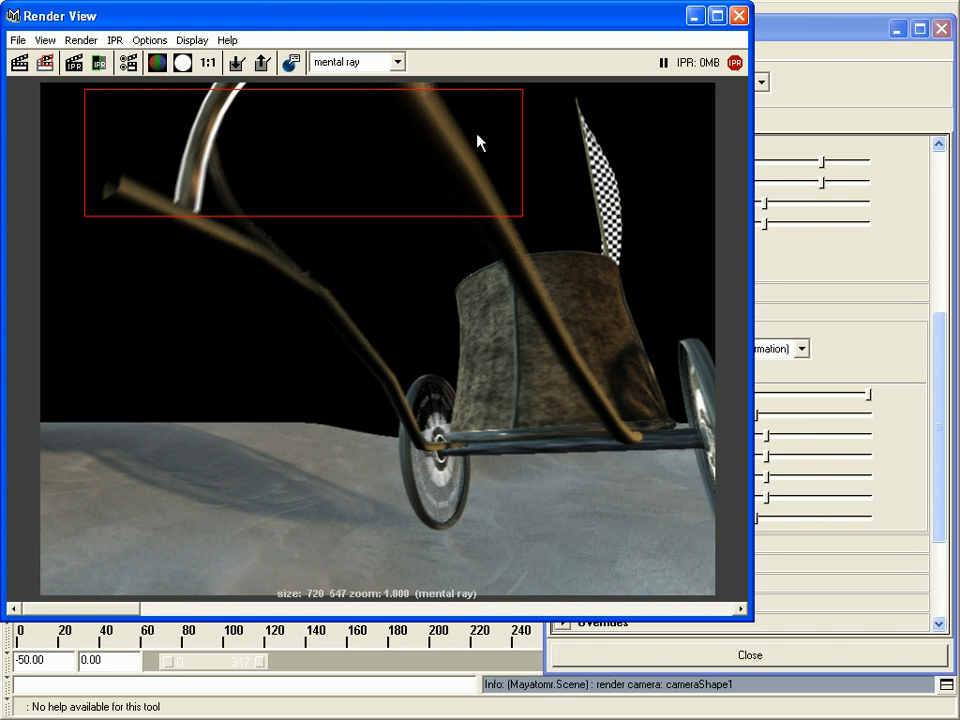
pyautogui.click(784, 26)
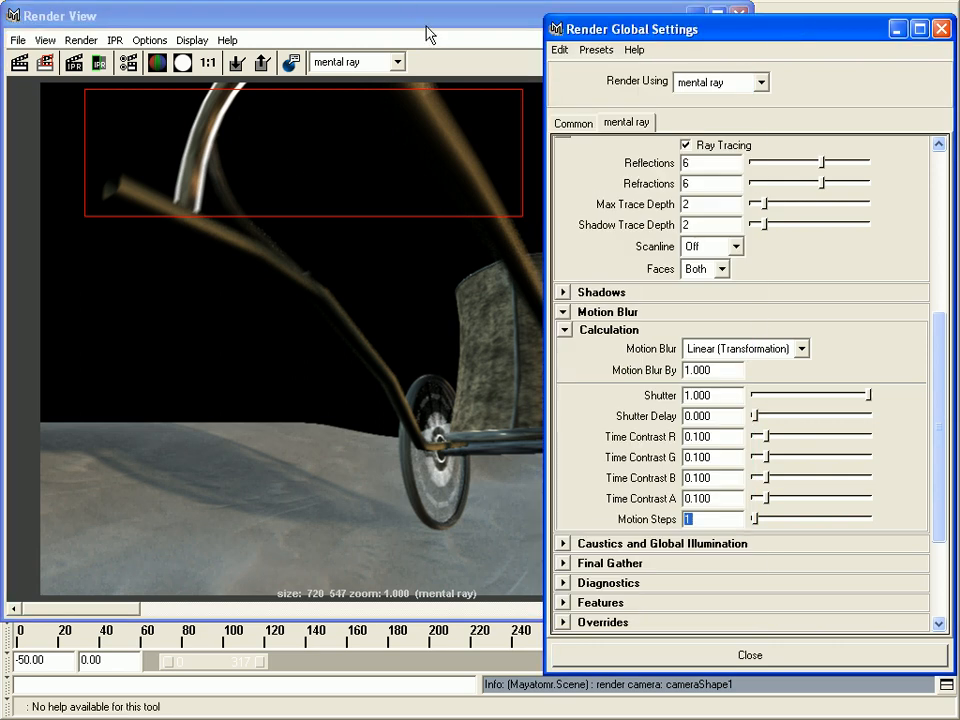
pyautogui.click(427, 37)
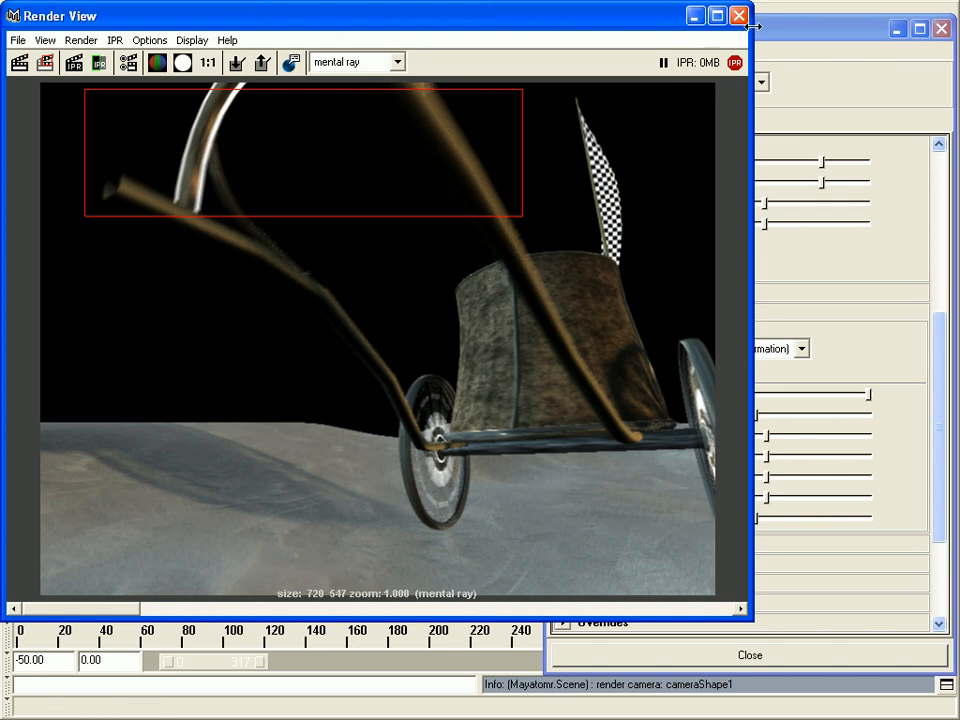
pyautogui.click(808, 32)
pyautogui.click(463, 88)
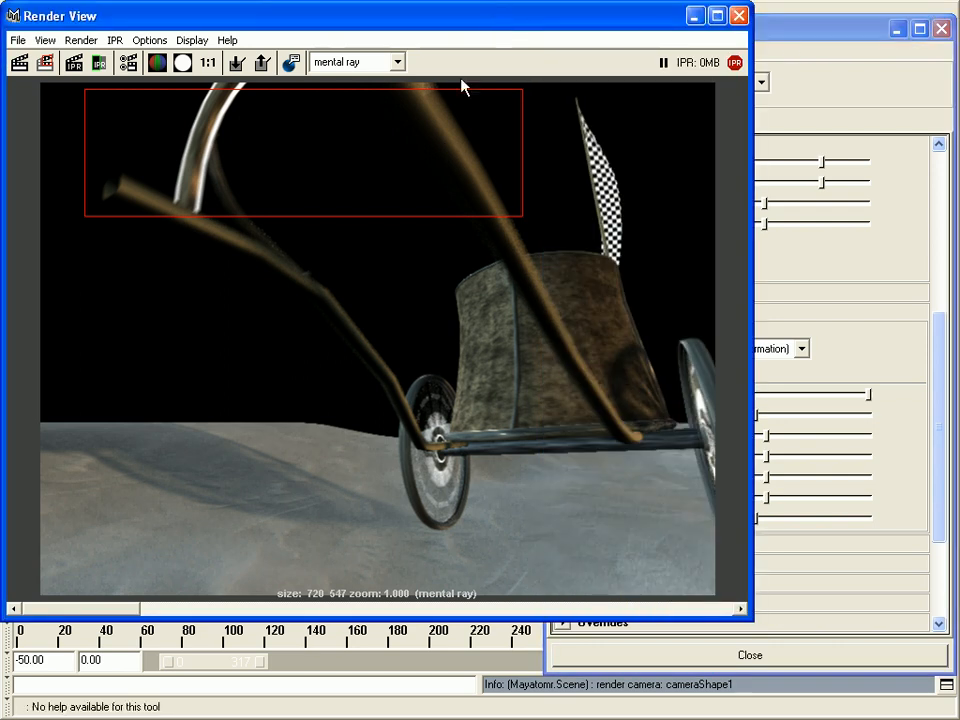
# - Review the Time Contrast settings, and mark a smaller render region around the upper end of the shaft passing in front of the basket
pyautogui.click(696, 16)
pyautogui.click(679, 436)
pyautogui.click(679, 457)
pyautogui.click(697, 498)
pyautogui.click(697, 457)
pyautogui.click(697, 436)
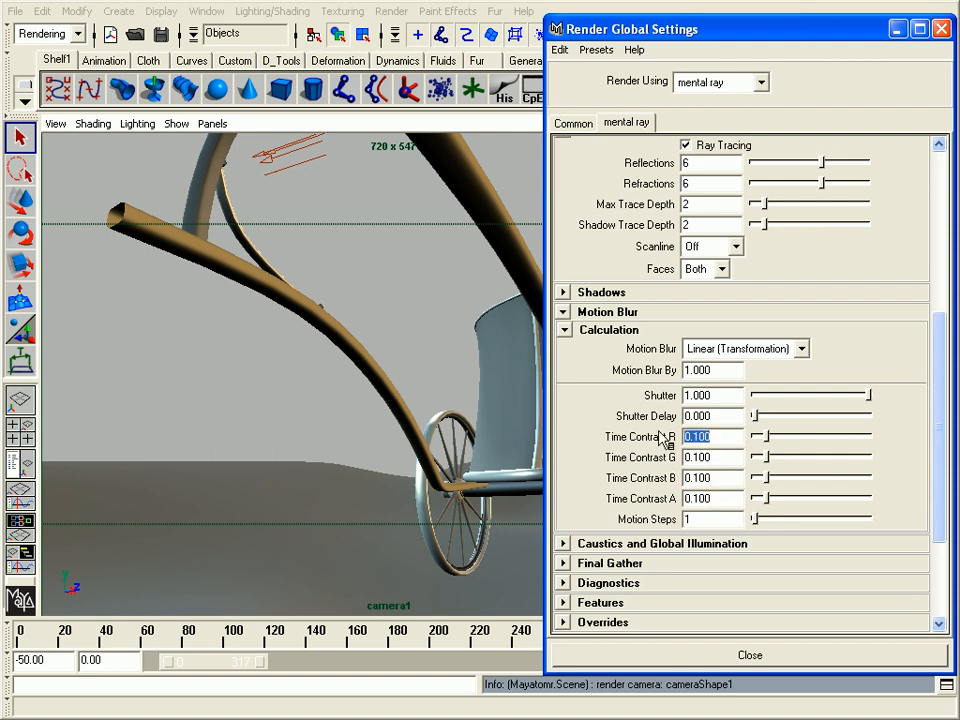
pyautogui.click(278, 384)
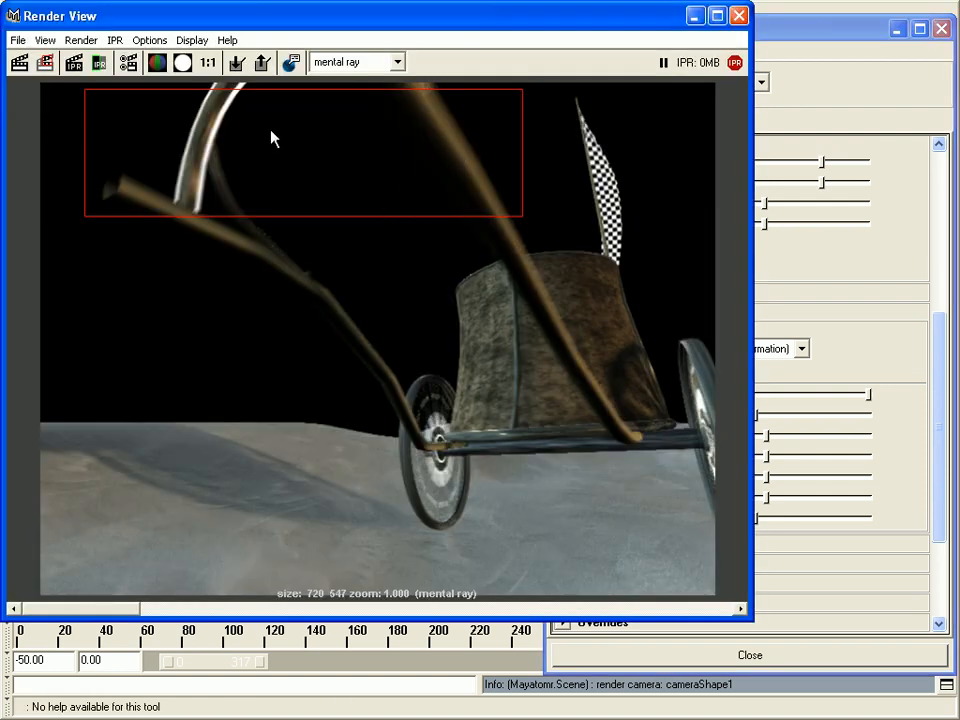
pyautogui.moveTo(510, 207); pyautogui.dragTo(396, 82)
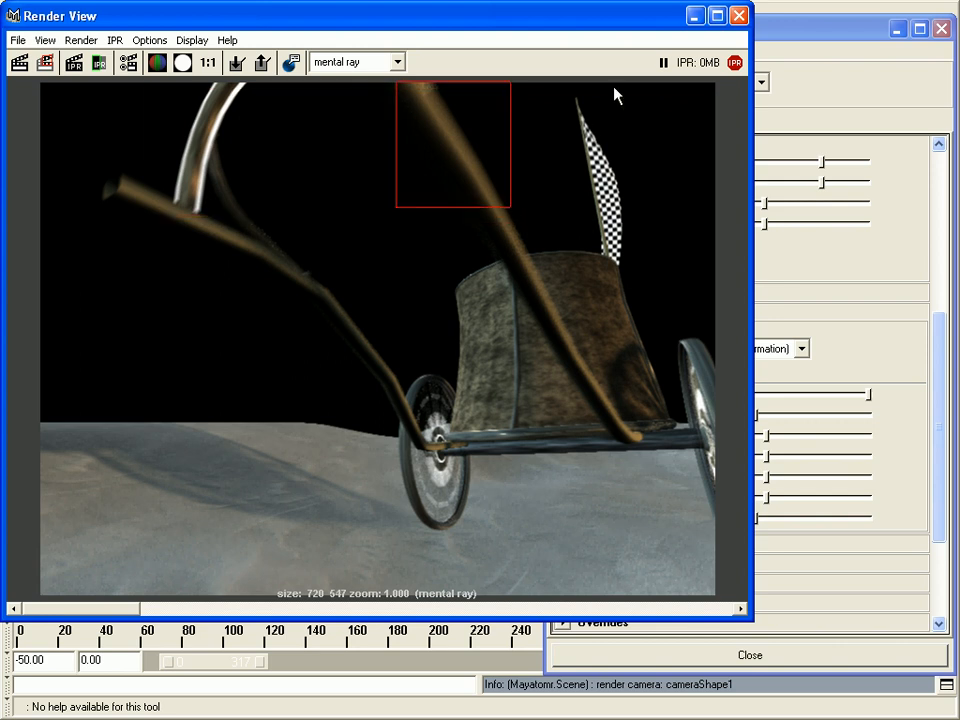
# - Set the motion blur Time Contrast R, G, B and A to 0.025
pyautogui.click(906, 354)
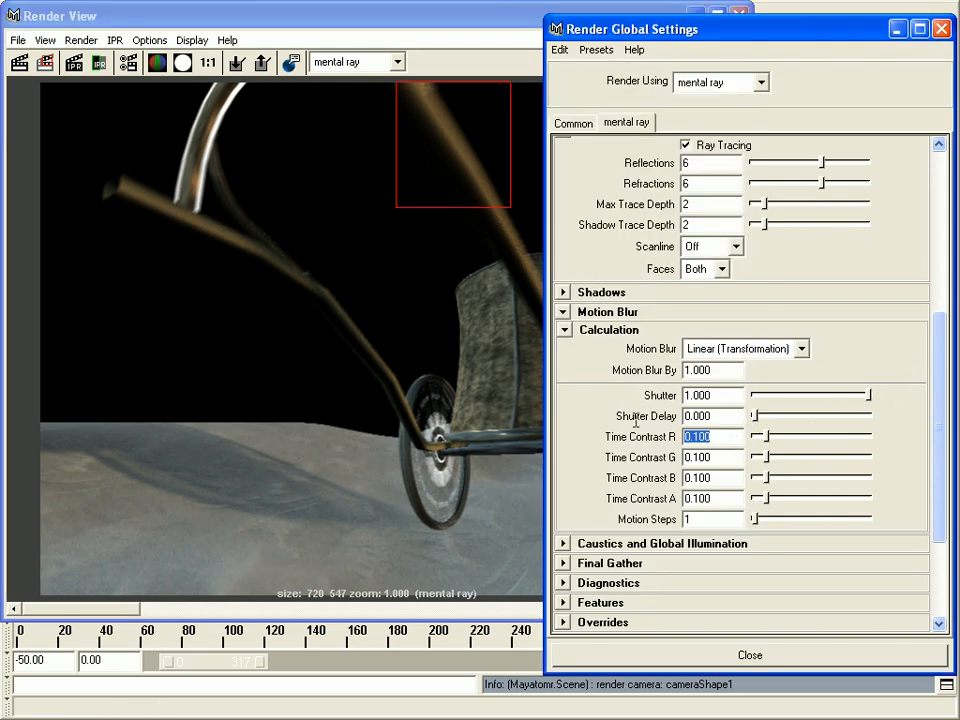
pyautogui.write('.025')
pyautogui.press('Tab')
pyautogui.write('.025')
pyautogui.press('Tab')
pyautogui.write('.025')
pyautogui.press('Tab')
pyautogui.write('.025')
pyautogui.press('Return')
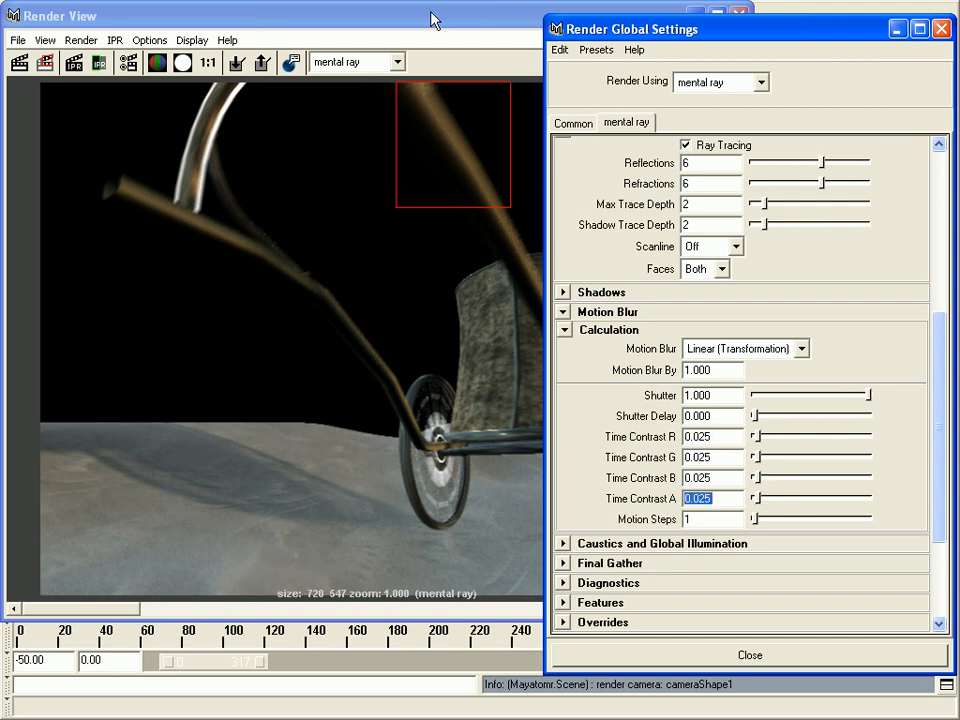
# - Re-render the smaller shaft region and switch between the alpha and colour channels to inspect the blur's smoothness
pyautogui.click(325, 15)
pyautogui.click(44, 62)
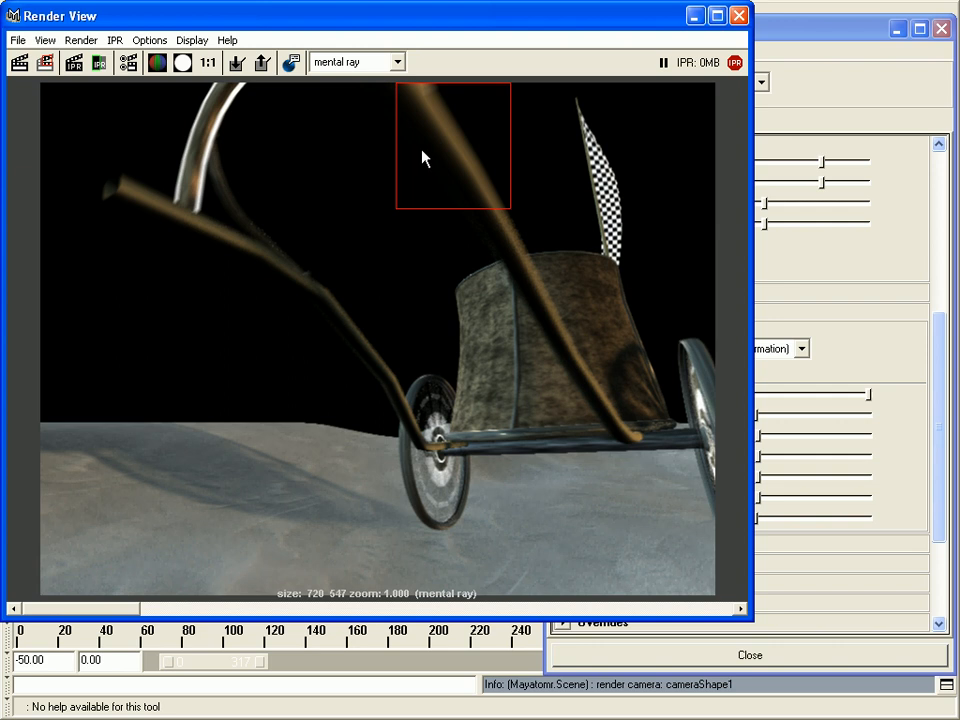
pyautogui.click(183, 64)
pyautogui.click(157, 63)
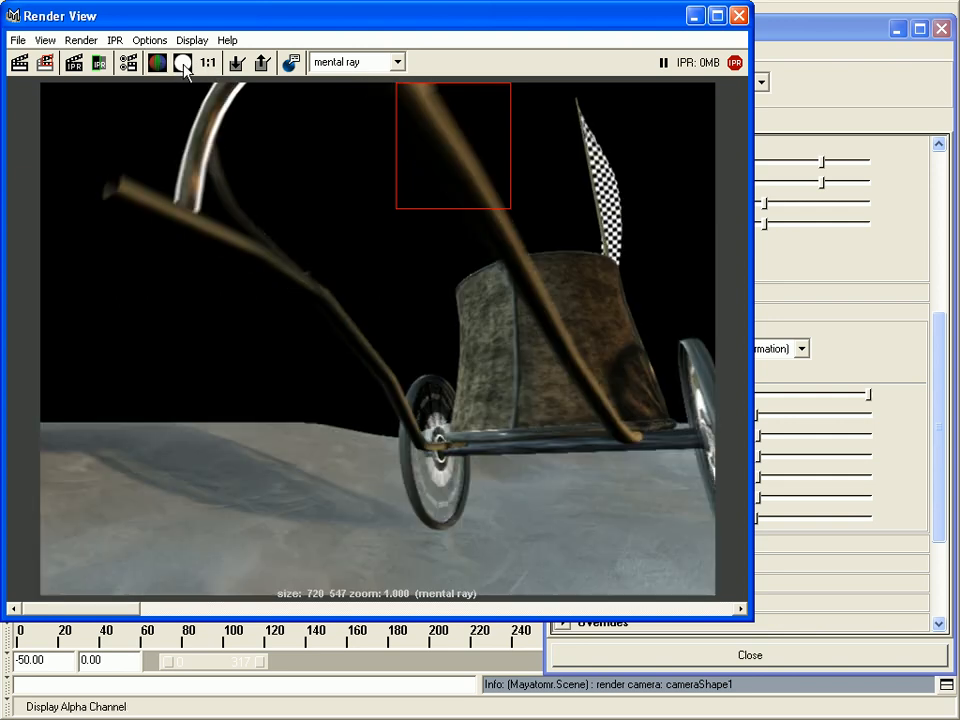
pyautogui.click(183, 64)
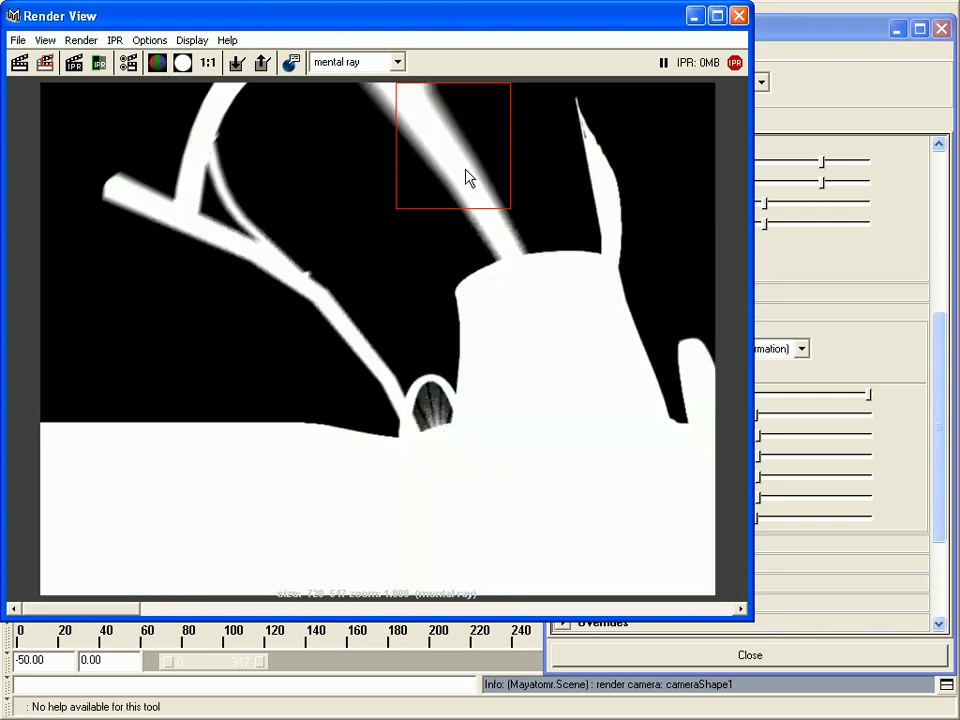
pyautogui.click(157, 63)
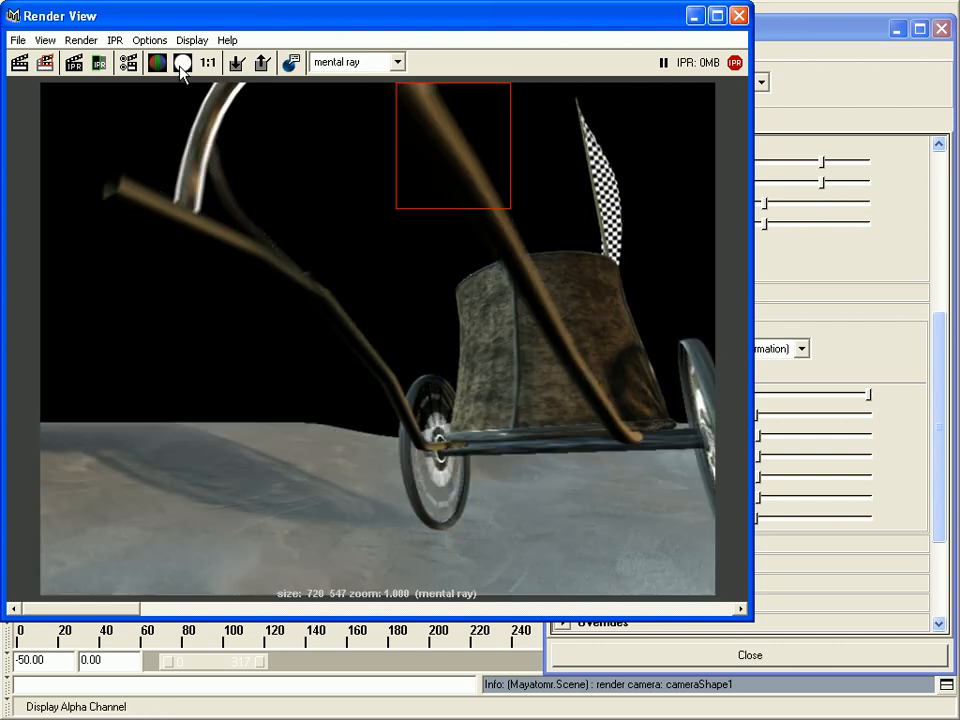
pyautogui.click(183, 64)
pyautogui.click(157, 63)
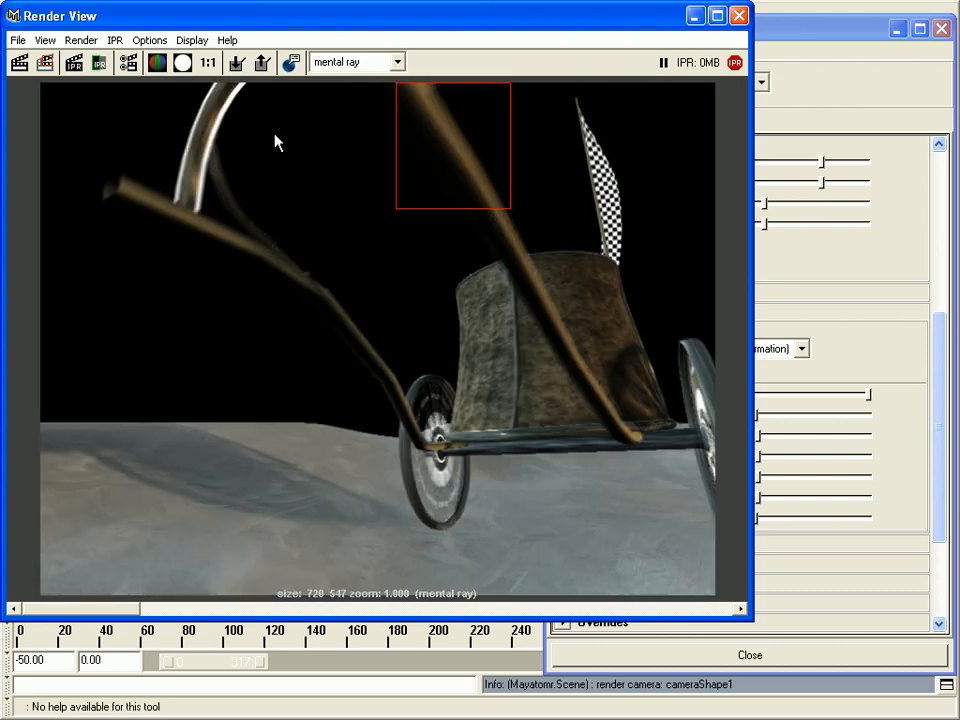
# - Compare the shaft's alpha mask with its colour image once more in the render, and minimise the render window
pyautogui.click(183, 63)
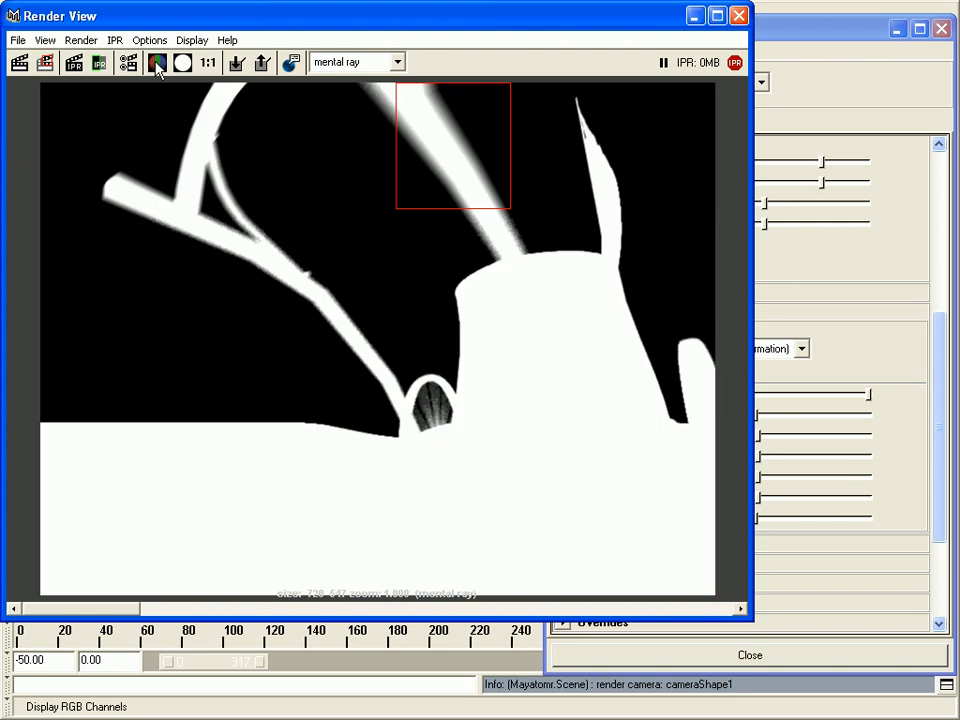
pyautogui.click(157, 64)
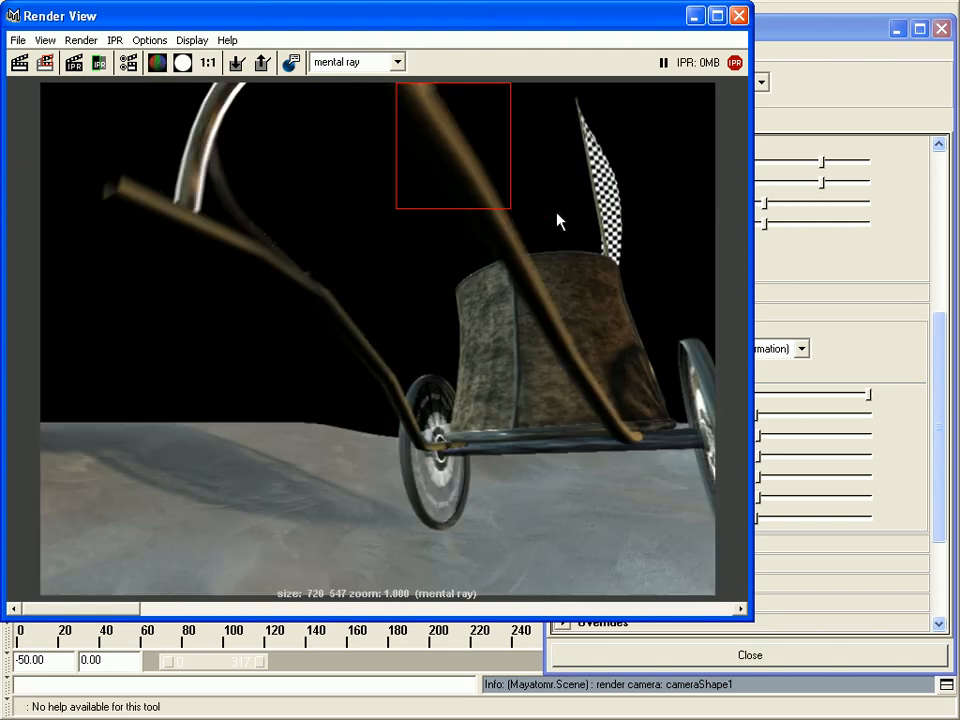
pyautogui.click(695, 16)
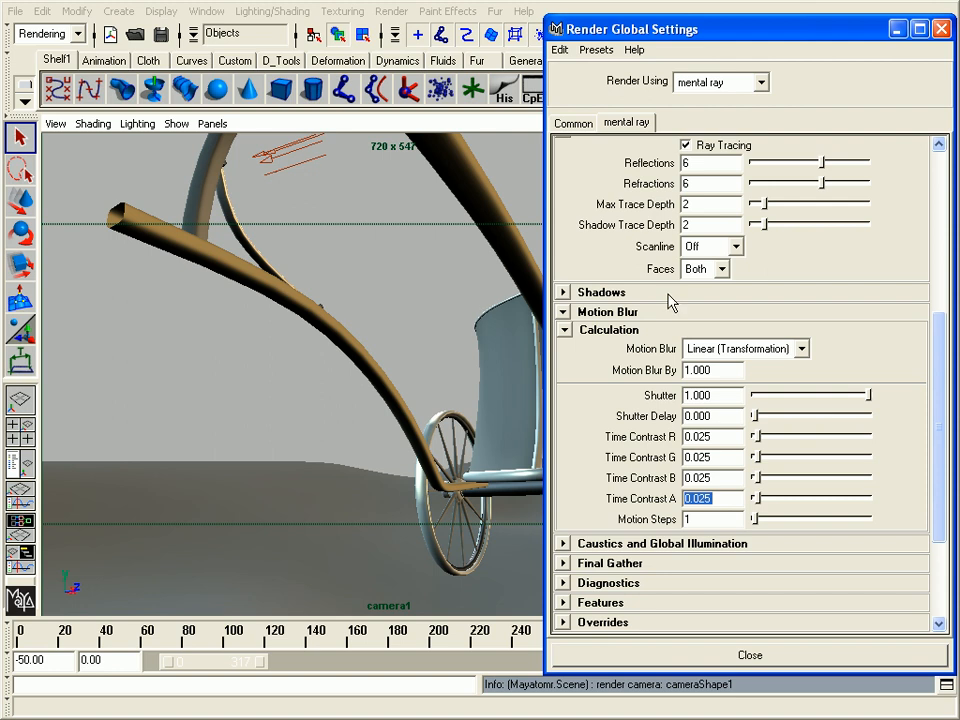
# - Minimise the render settings, switch the viewport to the persp camera and bring the chariot's wheels into view
pyautogui.click(897, 29)
pyautogui.press('space')
pyautogui.press('space')
pyautogui.click(212, 123)
pyautogui.moveTo(287, 147)
pyautogui.click(370, 159)
pyautogui.keyDown('alt'); pyautogui.moveTo(470, 272); pyautogui.dragTo(600, 311); pyautogui.keyUp('alt')
pyautogui.keyDown('alt'); pyautogui.moveTo(600, 311); pyautogui.dragTo(443, 311, button='middle'); pyautogui.keyUp('alt')
pyautogui.keyDown('alt'); pyautogui.moveTo(443, 311); pyautogui.dragTo(630, 310, button='right'); pyautogui.keyUp('alt')
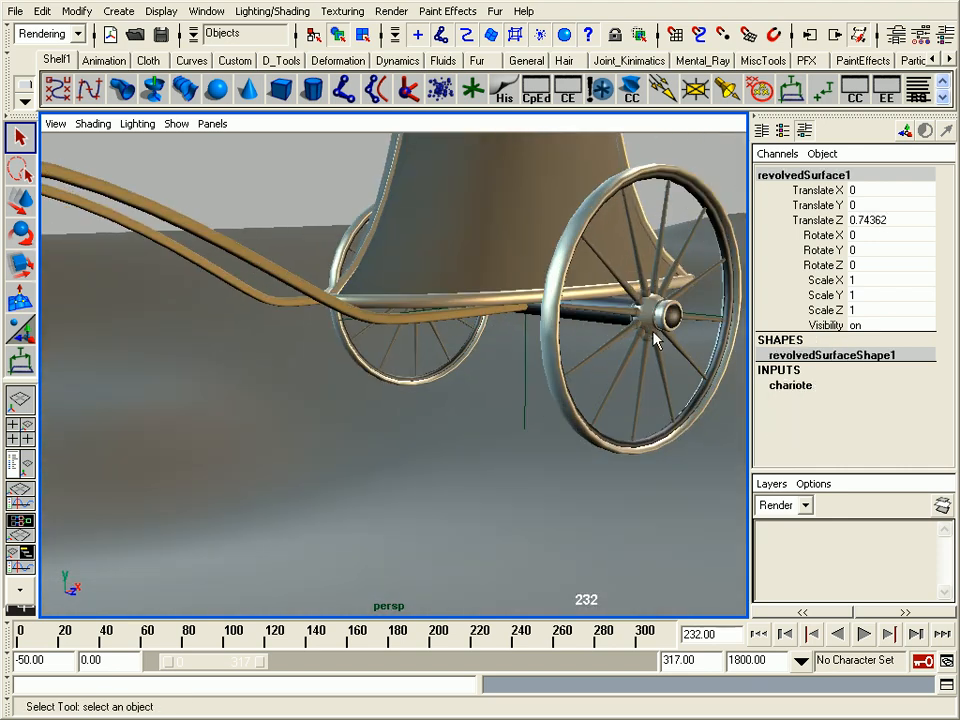
# - Select the near wheel's hub, frame it and set up a close view of the wheel and its spokes
pyautogui.click(651, 330)
pyautogui.press('f')
pyautogui.keyDown('alt'); pyautogui.moveTo(632, 347); pyautogui.dragTo(542, 377); pyautogui.keyUp('alt')
pyautogui.keyDown('alt'); pyautogui.moveTo(542, 377); pyautogui.dragTo(380, 410, button='right'); pyautogui.keyUp('alt')
pyautogui.keyDown('alt'); pyautogui.moveTo(380, 410); pyautogui.dragTo(328, 416, button='middle'); pyautogui.keyUp('alt')
pyautogui.keyDown('alt'); pyautogui.moveTo(328, 416); pyautogui.dragTo(434, 367); pyautogui.keyUp('alt')
# - Return to the mental ray render settings and set Motion Blur to Off
pyautogui.hotkey('alt', 'Tab')
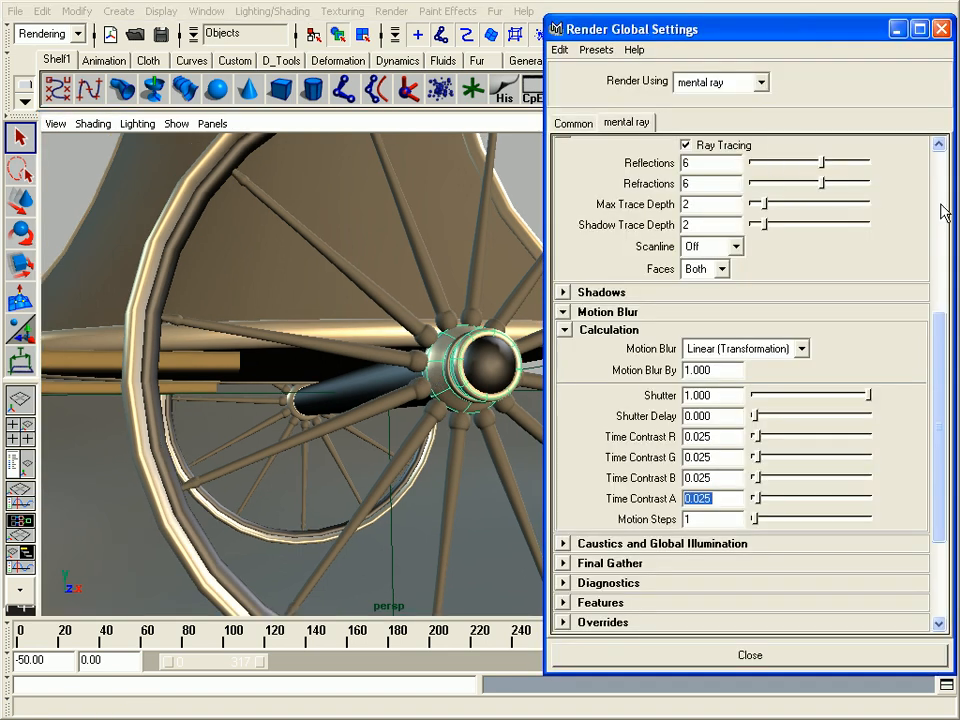
pyautogui.scroll(6, 930, 237)
pyautogui.moveTo(940, 327); pyautogui.dragTo(879, 471)
pyautogui.click(752, 448)
pyautogui.click(740, 461)
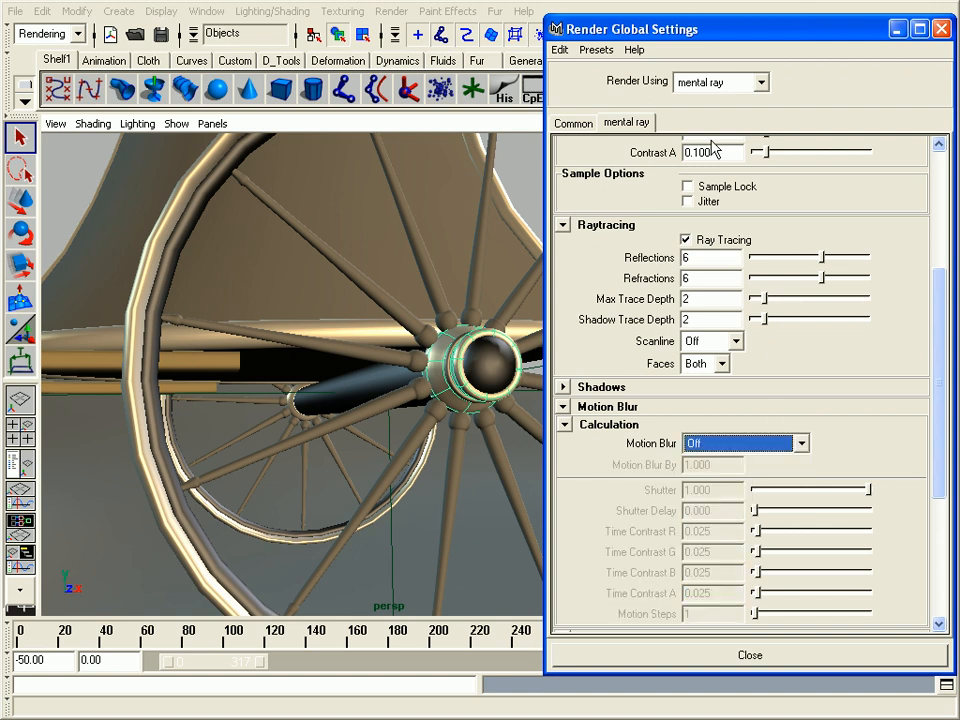
# - Render the perspective close-up of the wheel without motion blur
pyautogui.scroll(5, 936, 208)
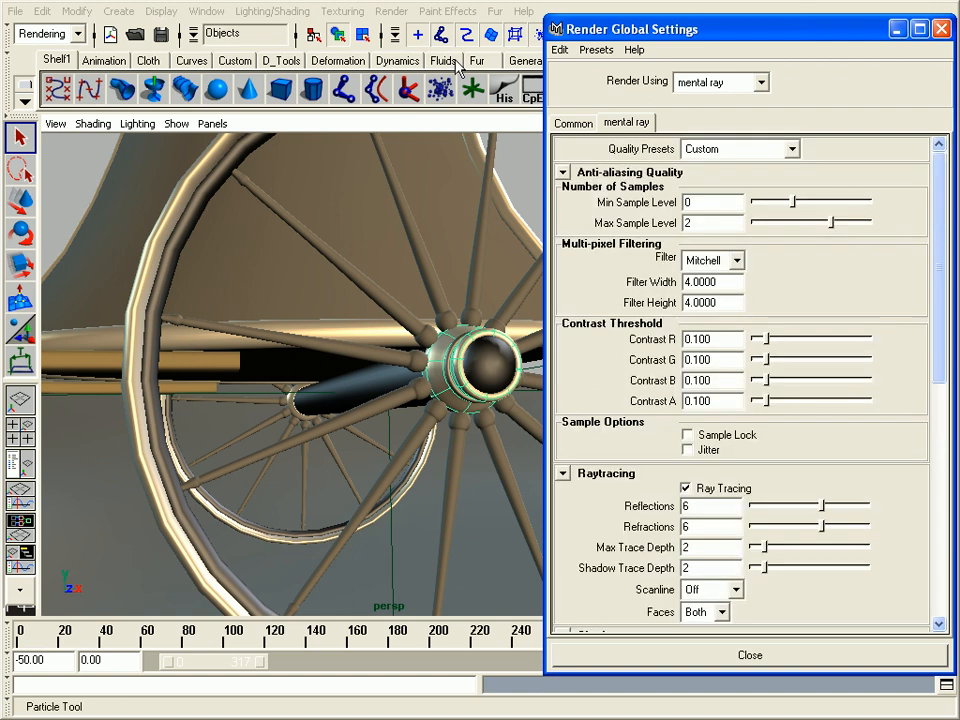
pyautogui.click(420, 7)
pyautogui.hotkey('alt', 'v')
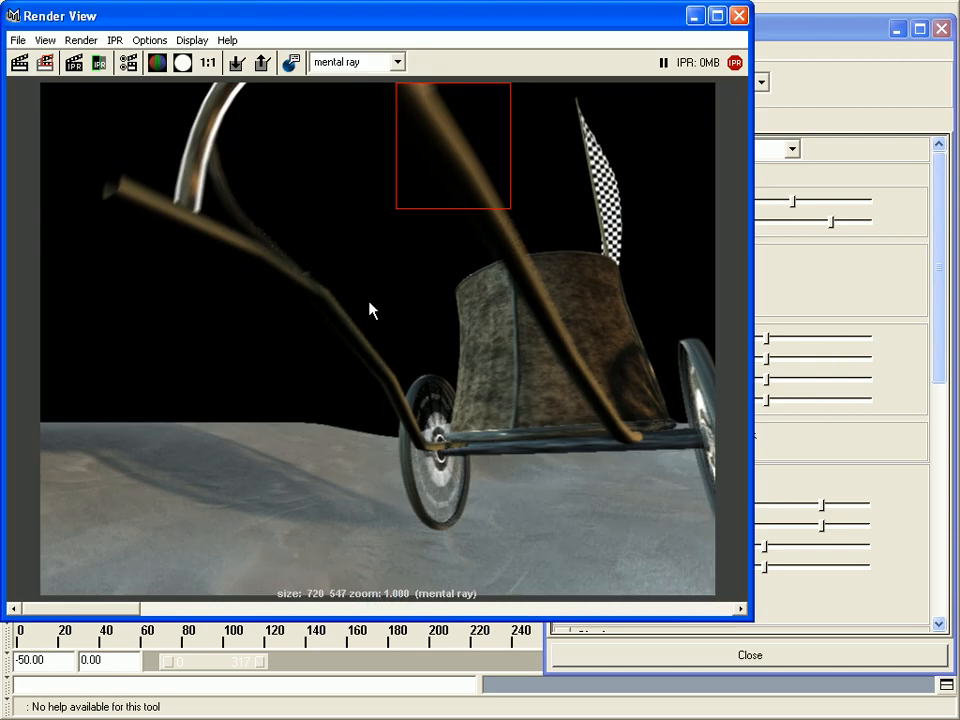
pyautogui.moveTo(357, 306); pyautogui.dragTo(565, 497)
pyautogui.click(45, 61)
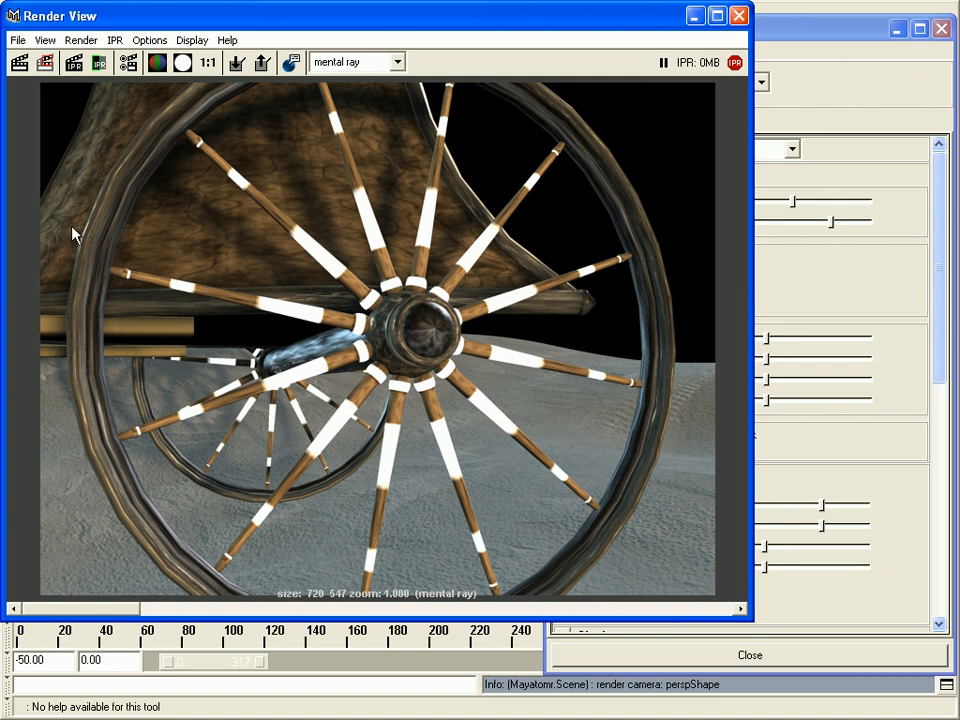
# - Mark a render region over the wheel's spokes on the hub's left side, and set Motion Blur to Linear (Transformation)
pyautogui.moveTo(383, 563); pyautogui.dragTo(70, 226)
pyautogui.click(865, 48)
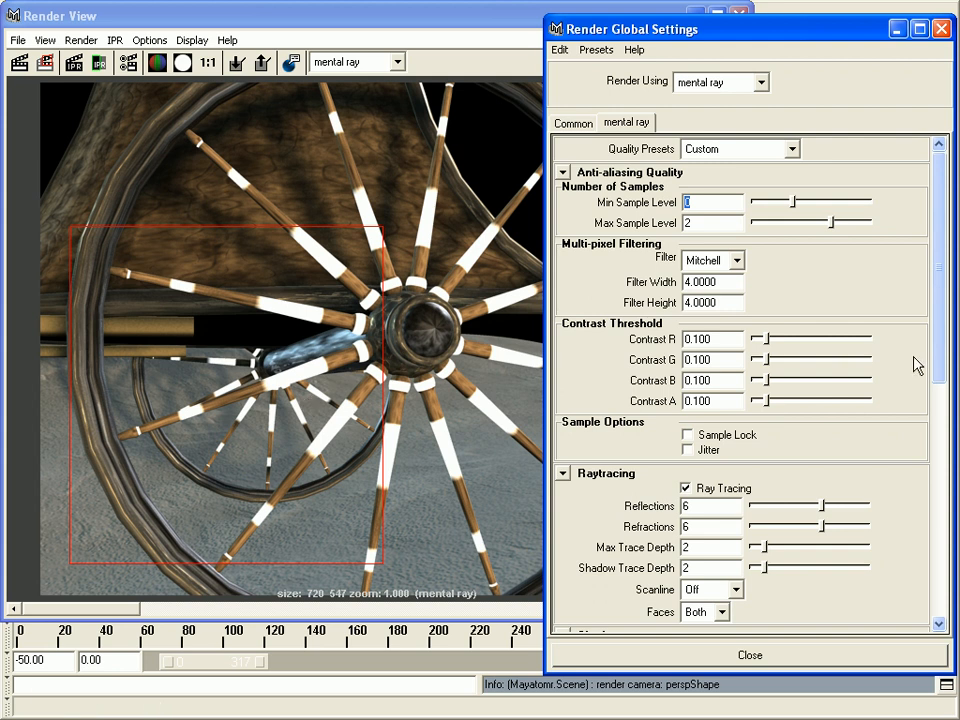
pyautogui.moveTo(943, 360); pyautogui.dragTo(944, 493)
pyautogui.click(690, 411)
pyautogui.click(730, 444)
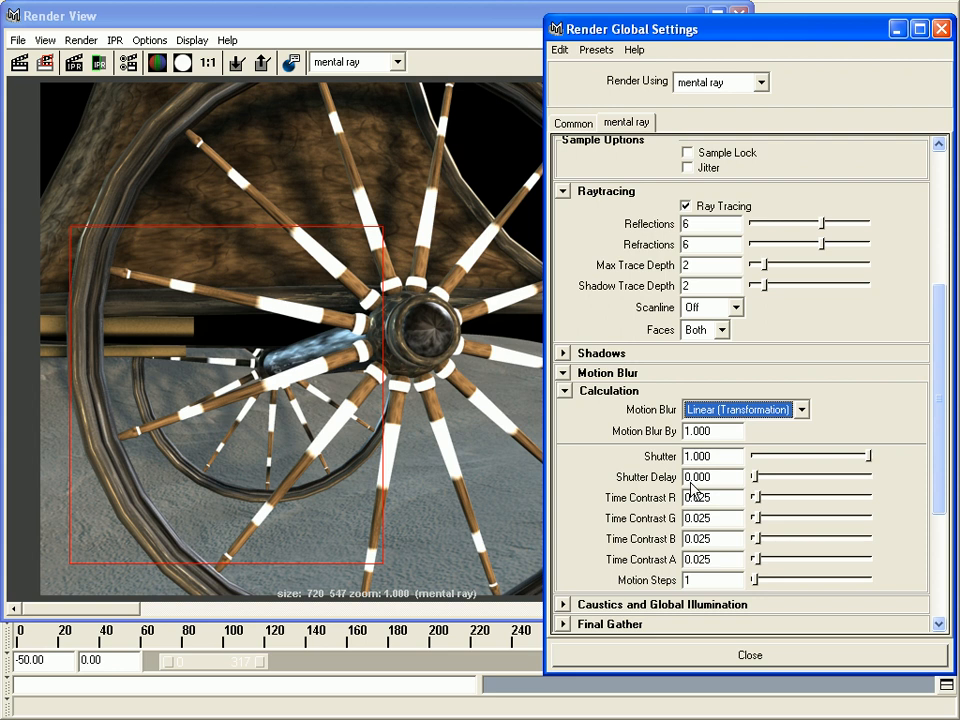
# - Set the motion blur Time Contrast R, G, B and A to 0.1
pyautogui.click(726, 499)
pyautogui.write('0.1')
pyautogui.press('Tab')
pyautogui.write('0.1')
pyautogui.press('Tab')
pyautogui.write('0.1')
pyautogui.press('Tab')
pyautogui.write('0.1')
pyautogui.press('Tab')
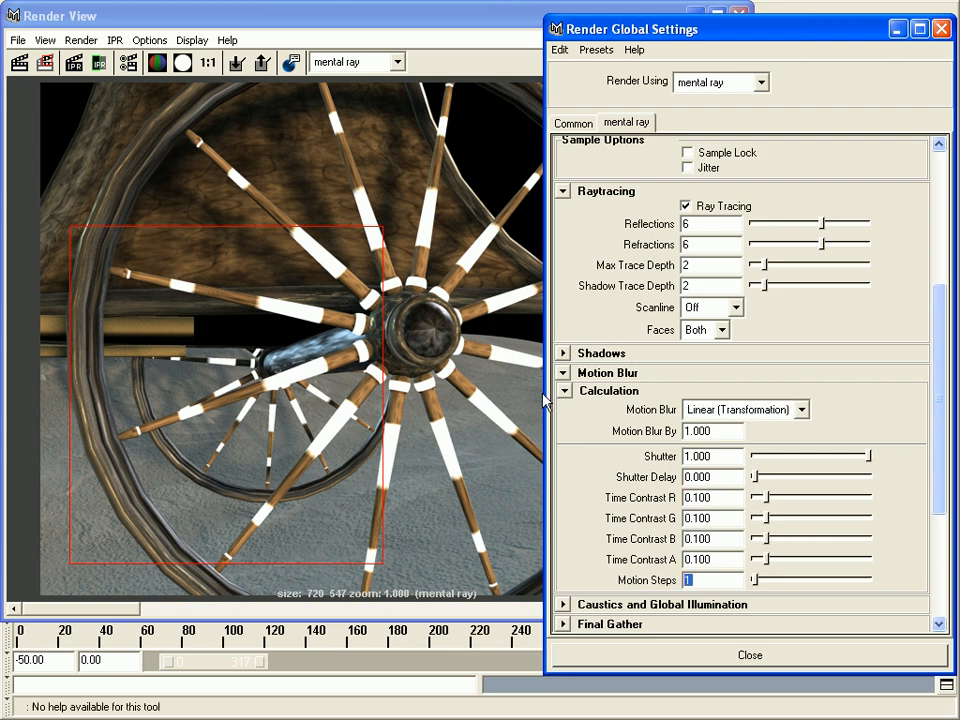
# - Render the marked region with linear motion blur, and mark a smaller region over the blurred outer spokes beside the rim
pyautogui.click(45, 62)
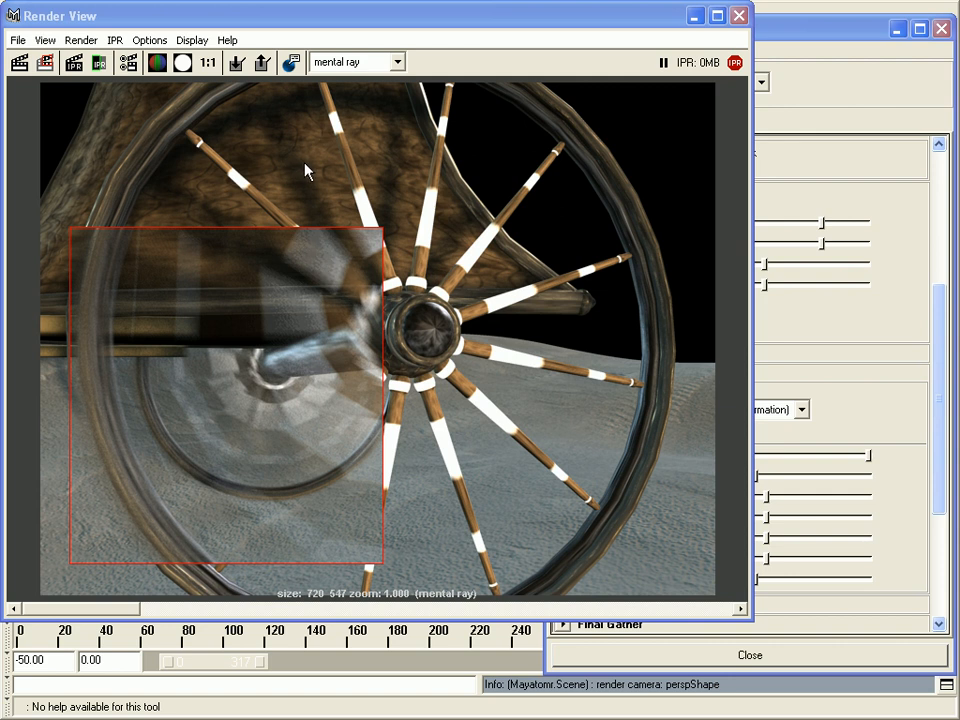
pyautogui.moveTo(809, 34); pyautogui.dragTo(740, 30)
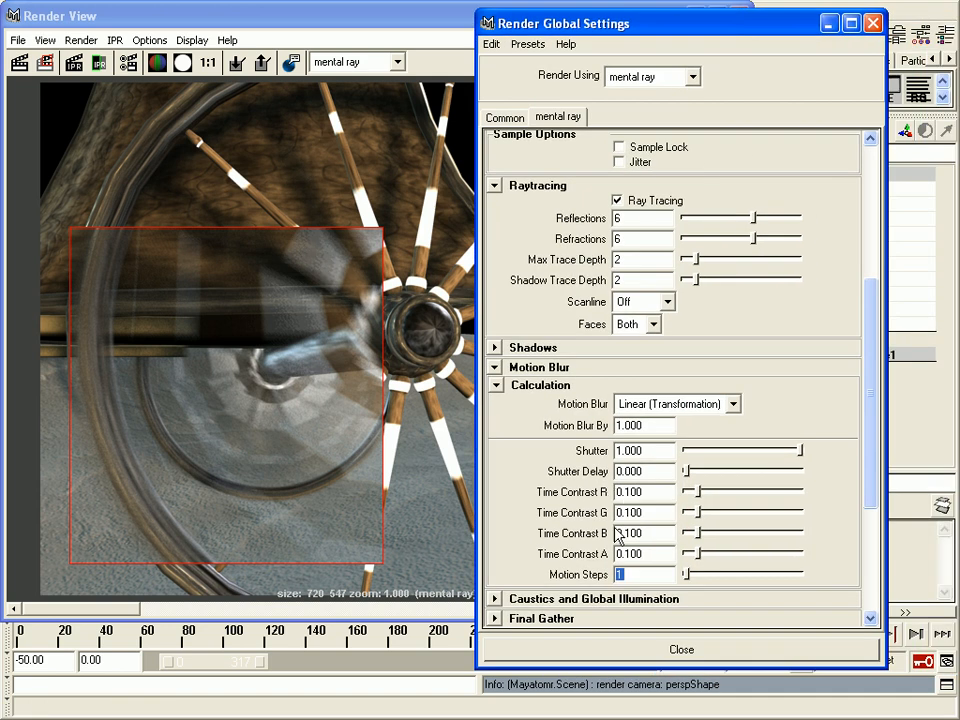
pyautogui.moveTo(604, 20); pyautogui.dragTo(652, 19)
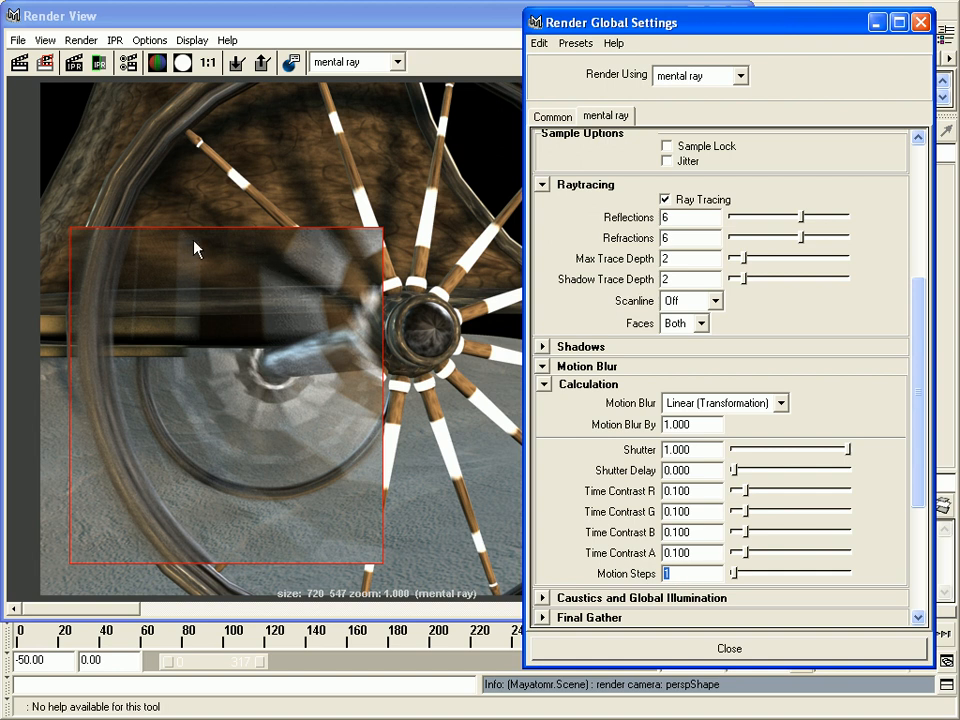
pyautogui.click(146, 236)
pyautogui.moveTo(124, 215); pyautogui.dragTo(235, 353)
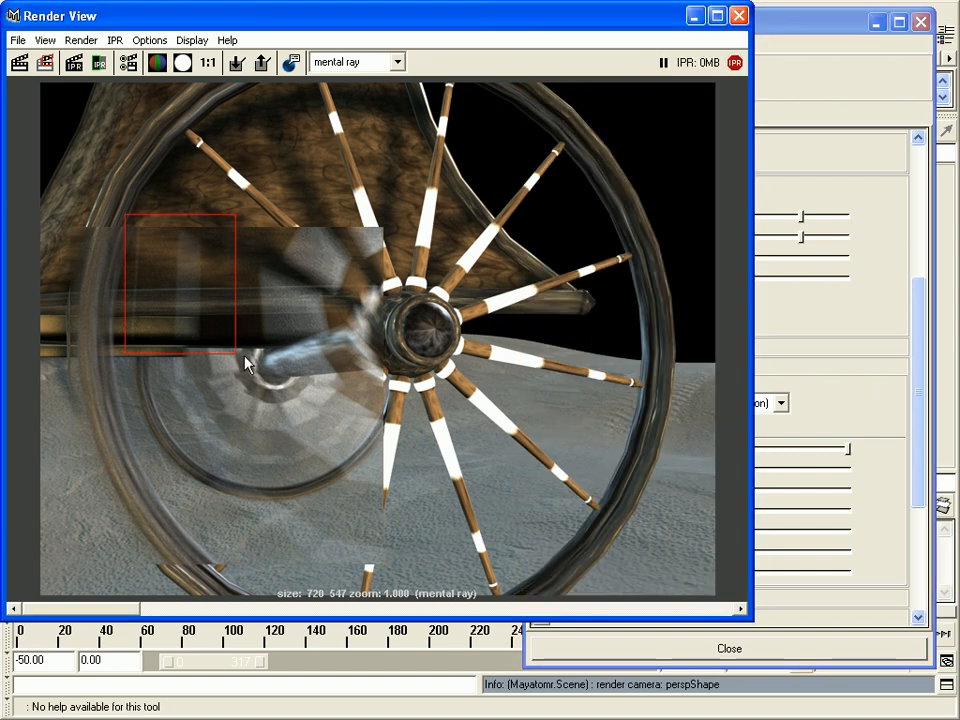
# - Set the motion blur Motion Steps to 5 and re-render the smaller spoke region
pyautogui.click(900, 461)
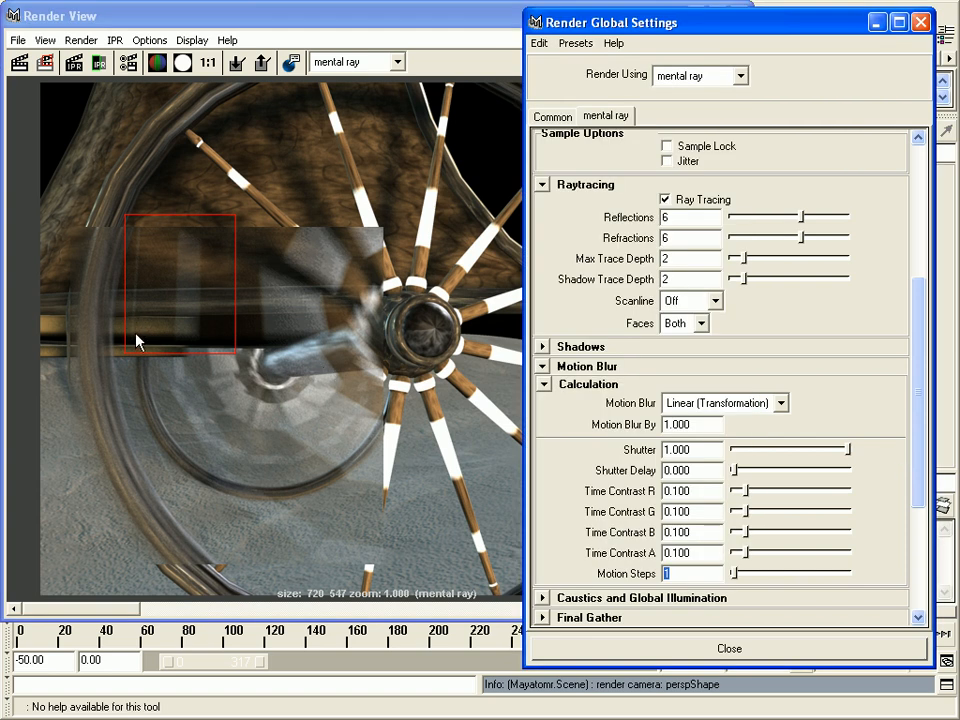
pyautogui.click(701, 491)
pyautogui.click(685, 574)
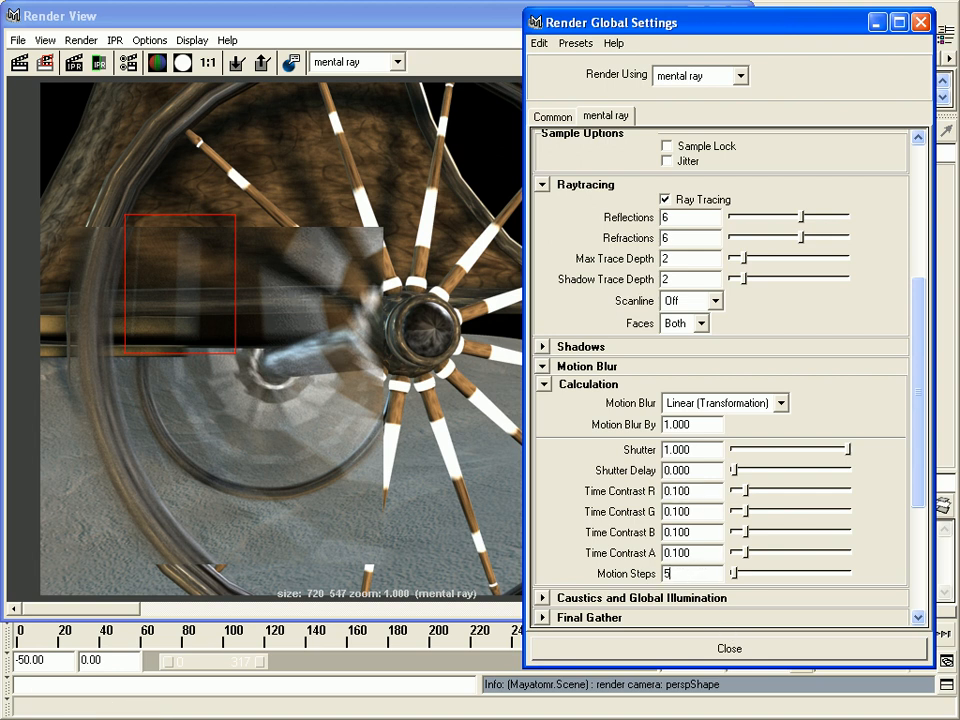
pyautogui.write('5')
pyautogui.press('Return')
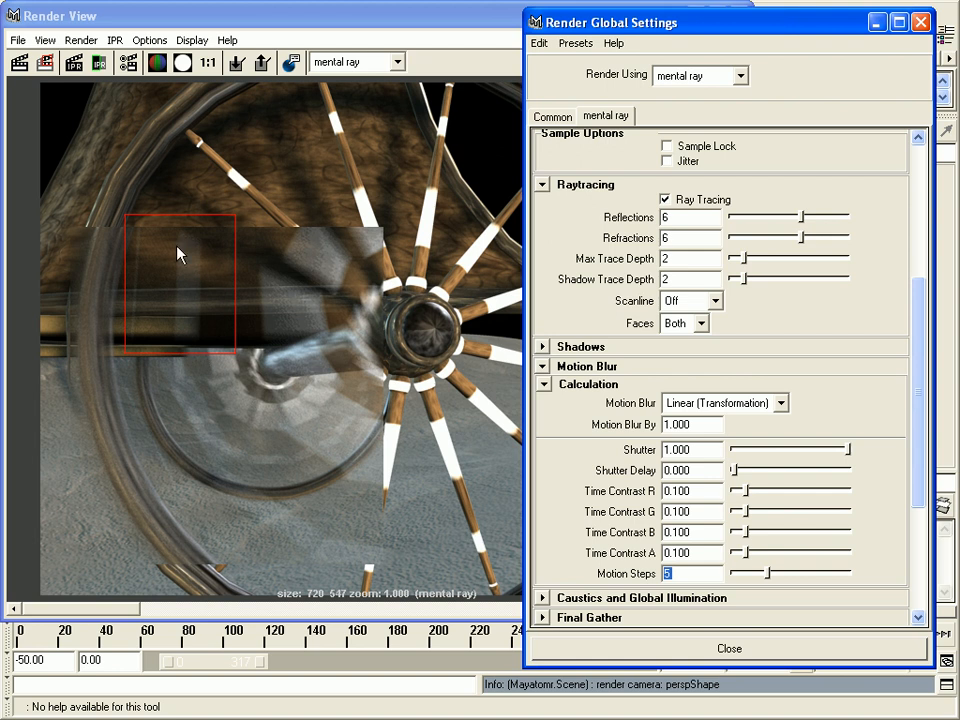
pyautogui.click(44, 62)
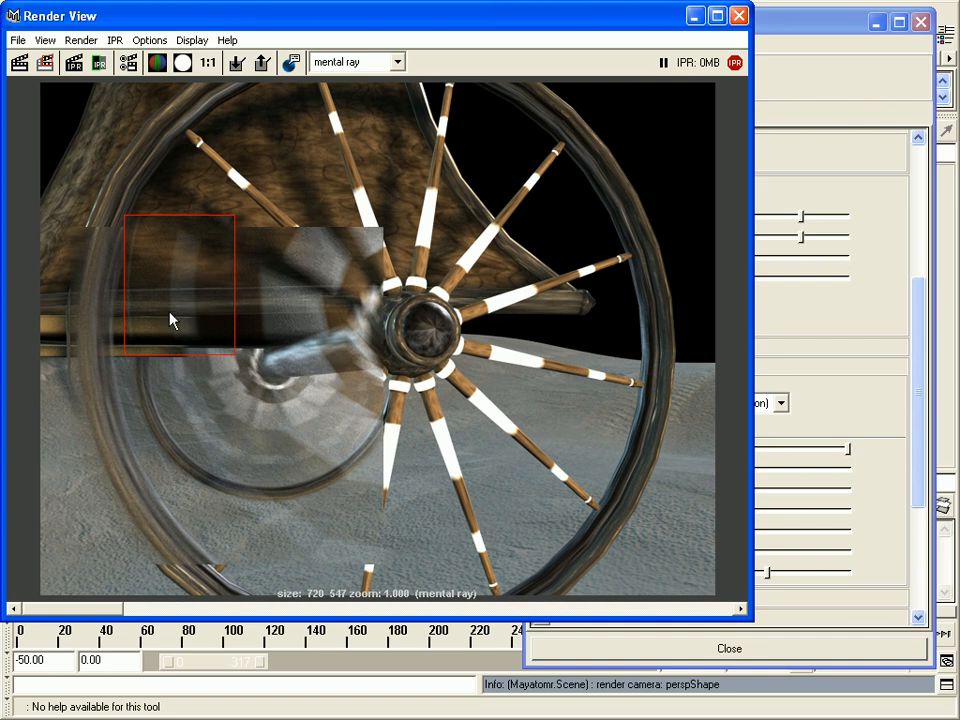
pyautogui.click(821, 16)
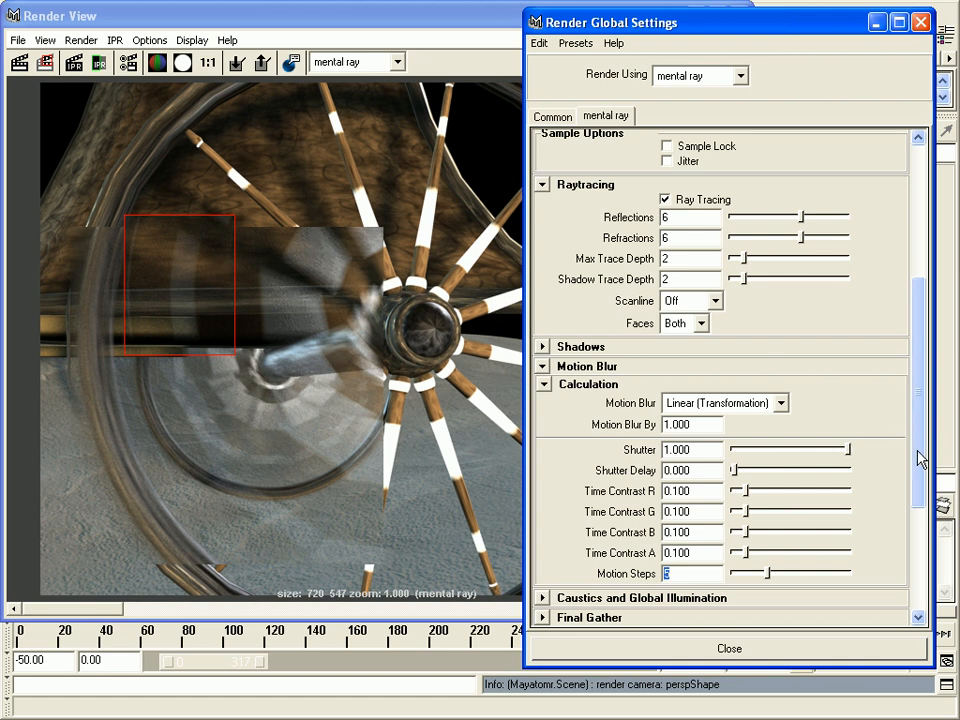
# - Expand the Memory and Performance settings and review the BSP acceleration's Bsp Size and Bsp Depth
pyautogui.moveTo(921, 455); pyautogui.dragTo(946, 560)
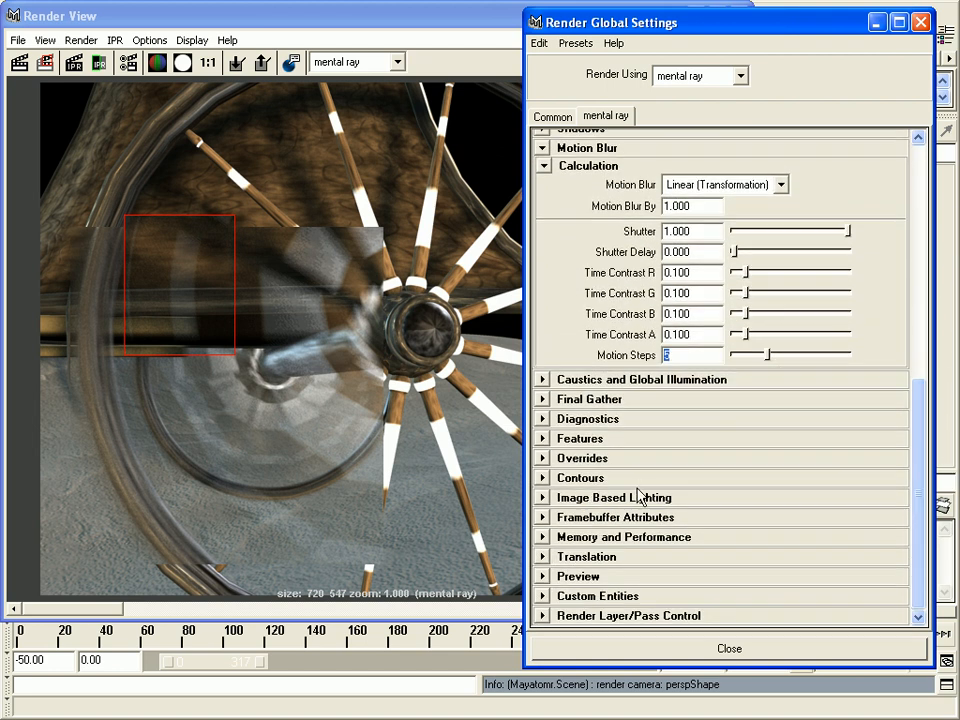
pyautogui.click(641, 537)
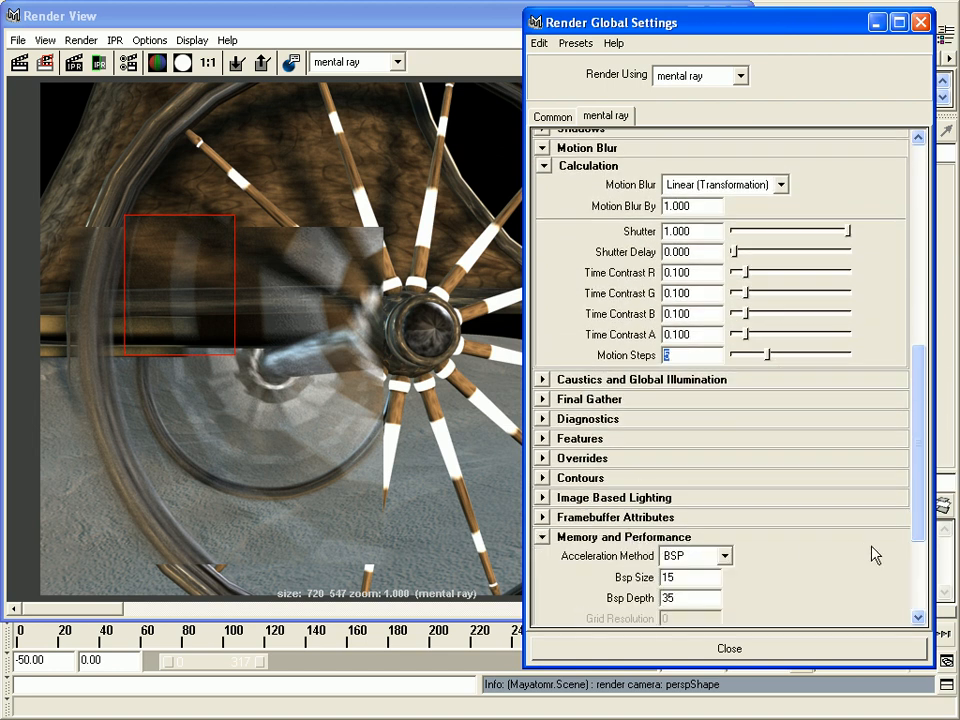
pyautogui.moveTo(921, 536); pyautogui.dragTo(928, 591)
pyautogui.doubleClick(666, 485)
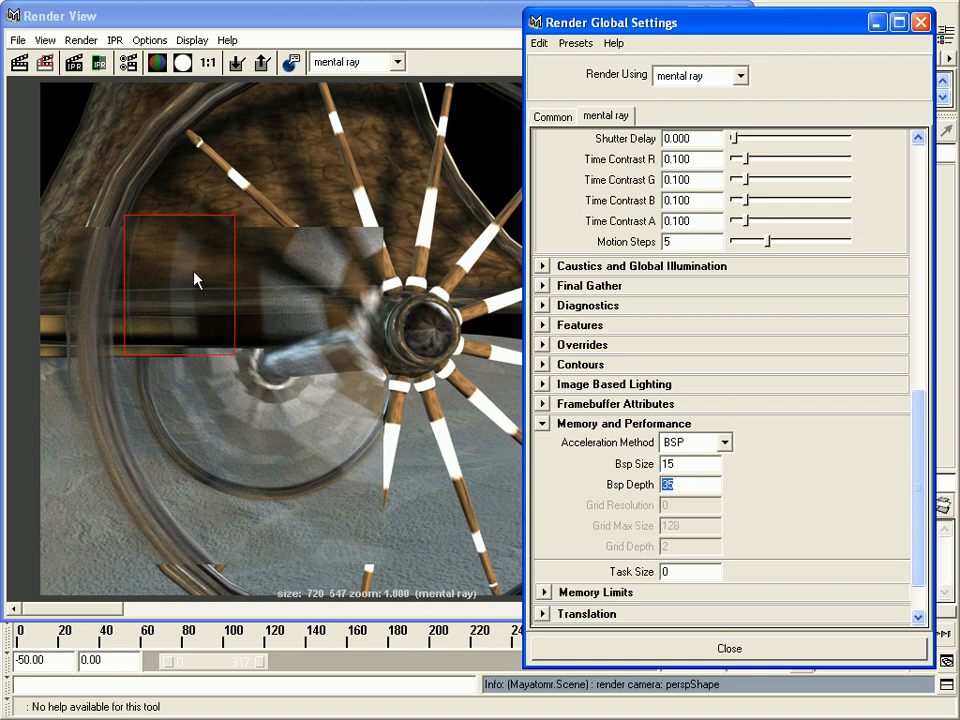
# - Set the Scanline option in the Raytracing settings to Rapid
pyautogui.moveTo(921, 516); pyautogui.dragTo(926, 376)
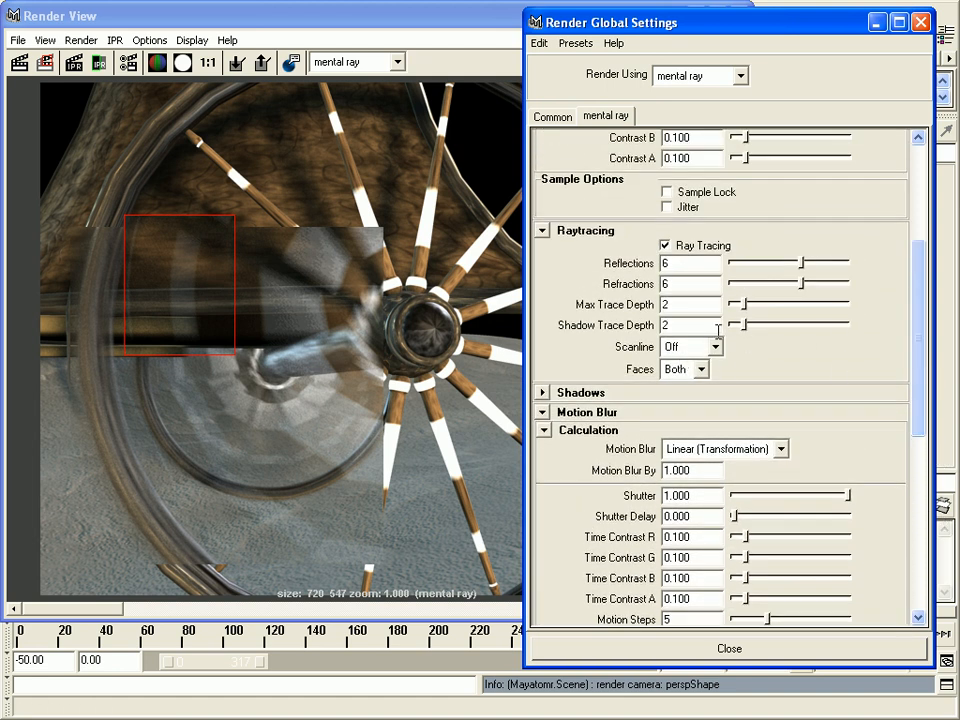
pyautogui.click(698, 348)
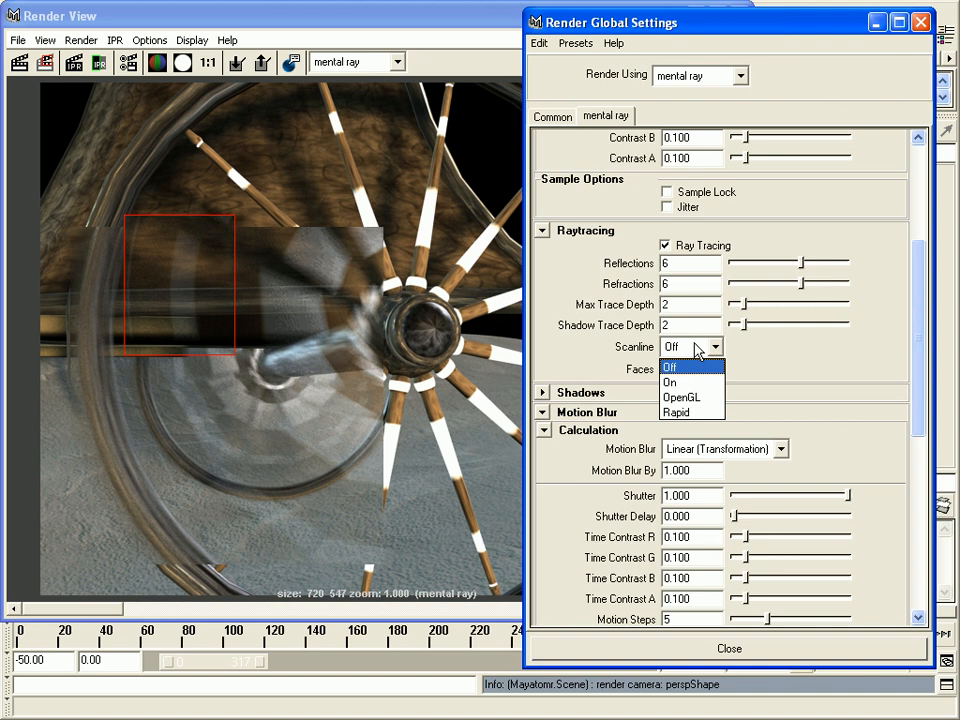
pyautogui.click(672, 421)
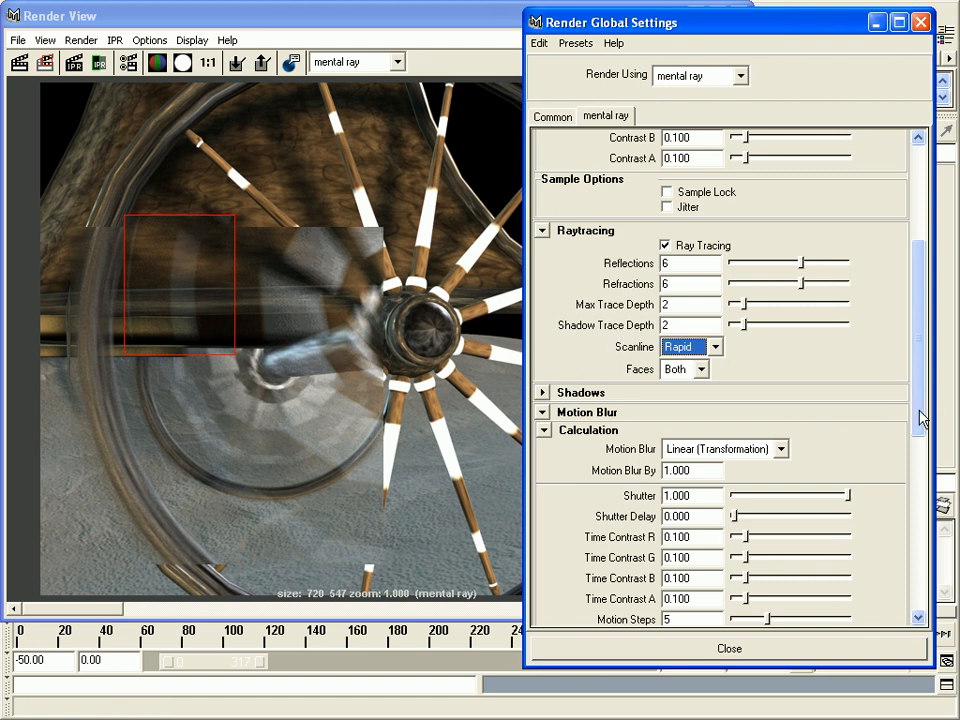
pyautogui.scroll(3, 921, 405)
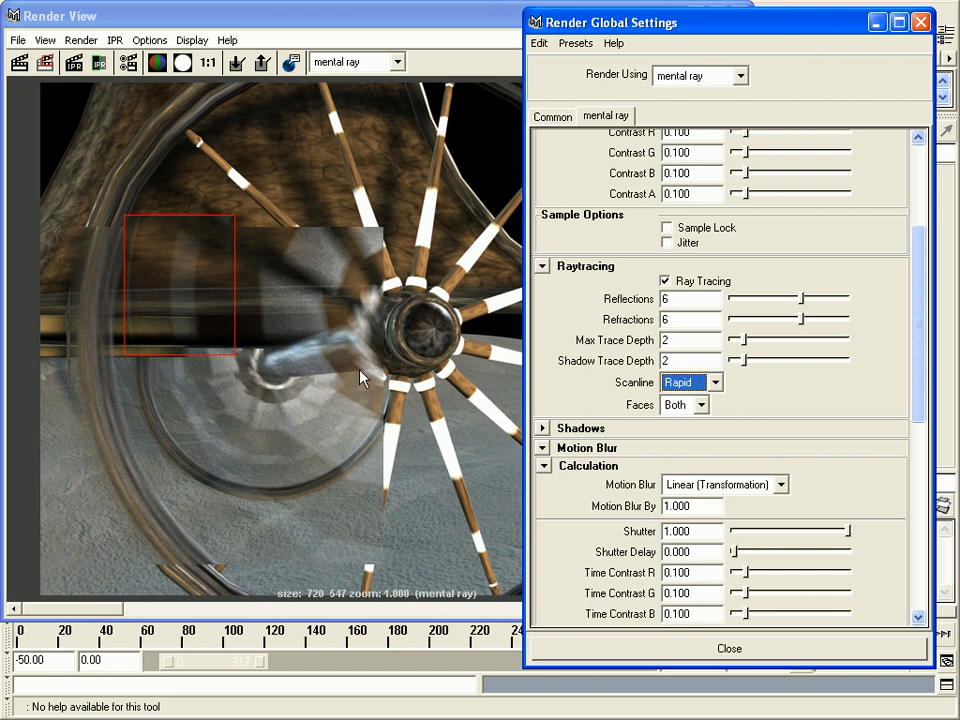
pyautogui.moveTo(921, 418); pyautogui.dragTo(935, 580)
pyautogui.doubleClick(680, 500)
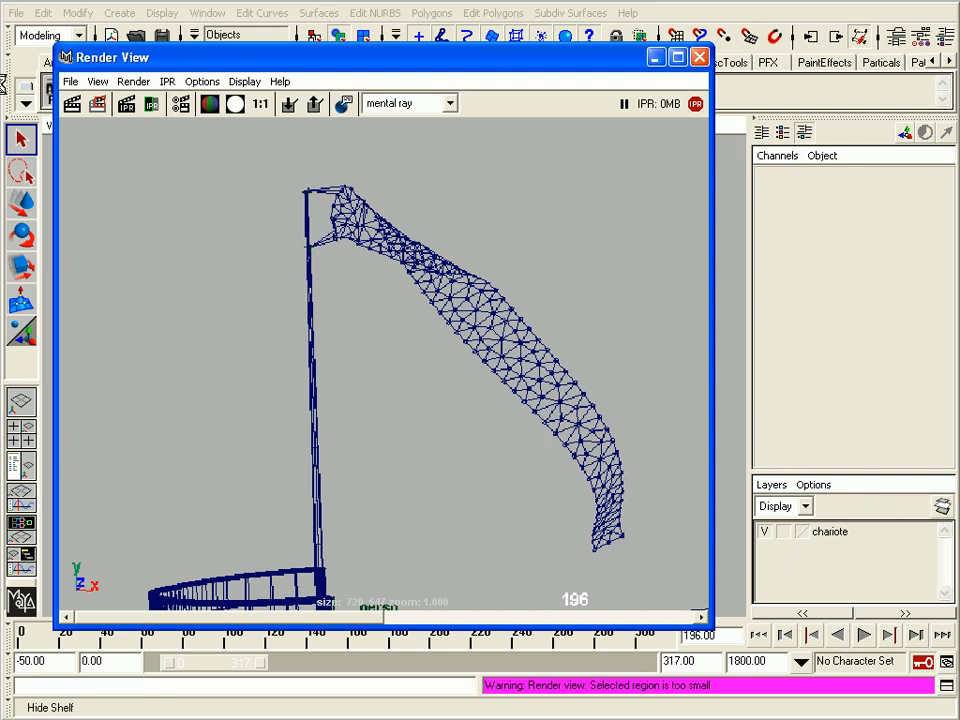
# - Mark a render region around the flag and its pole and render it with linear motion blur
pyautogui.moveTo(189, 60); pyautogui.dragTo(186, 47)
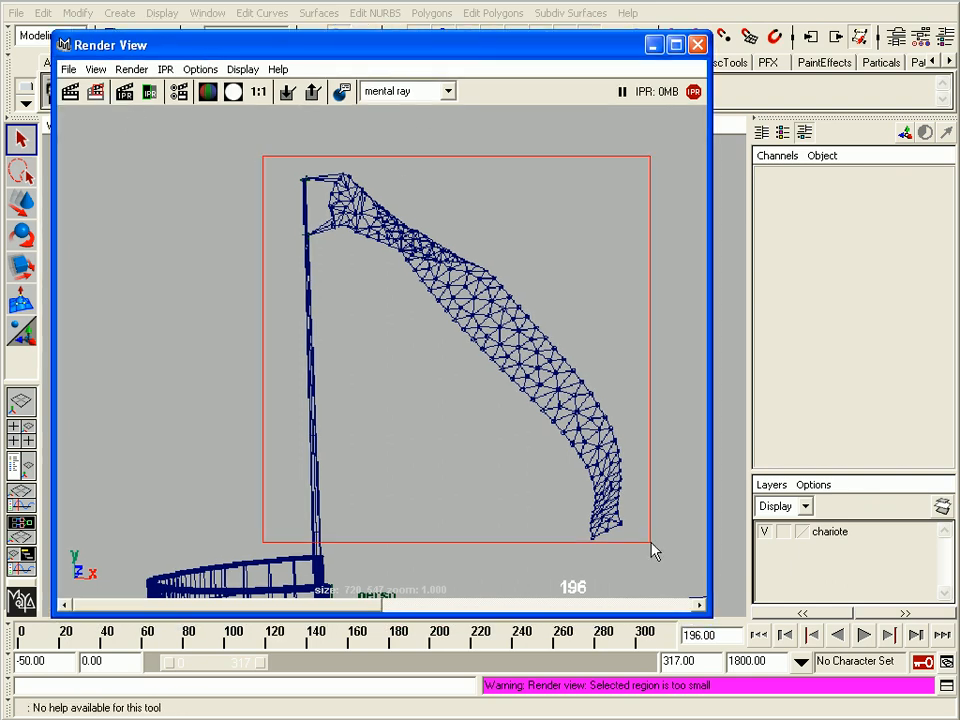
pyautogui.moveTo(650, 542); pyautogui.dragTo(262, 156)
pyautogui.click(96, 91)
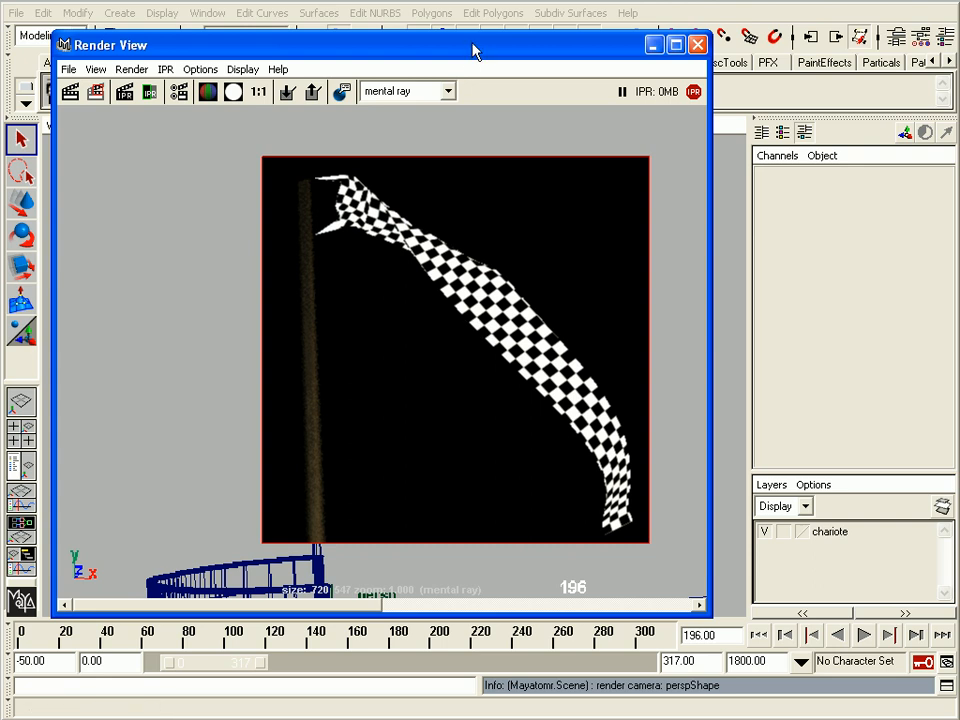
# - Set Motion Blur to Exact (Deformation), close the render settings and re-render the flag region
pyautogui.click(341, 91)
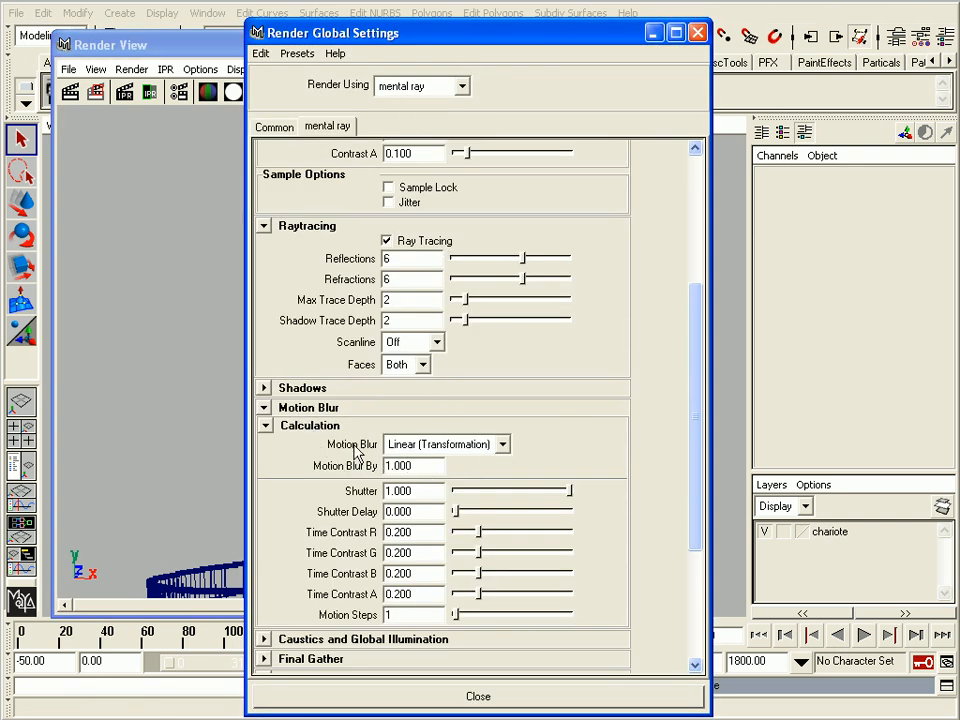
pyautogui.click(424, 452)
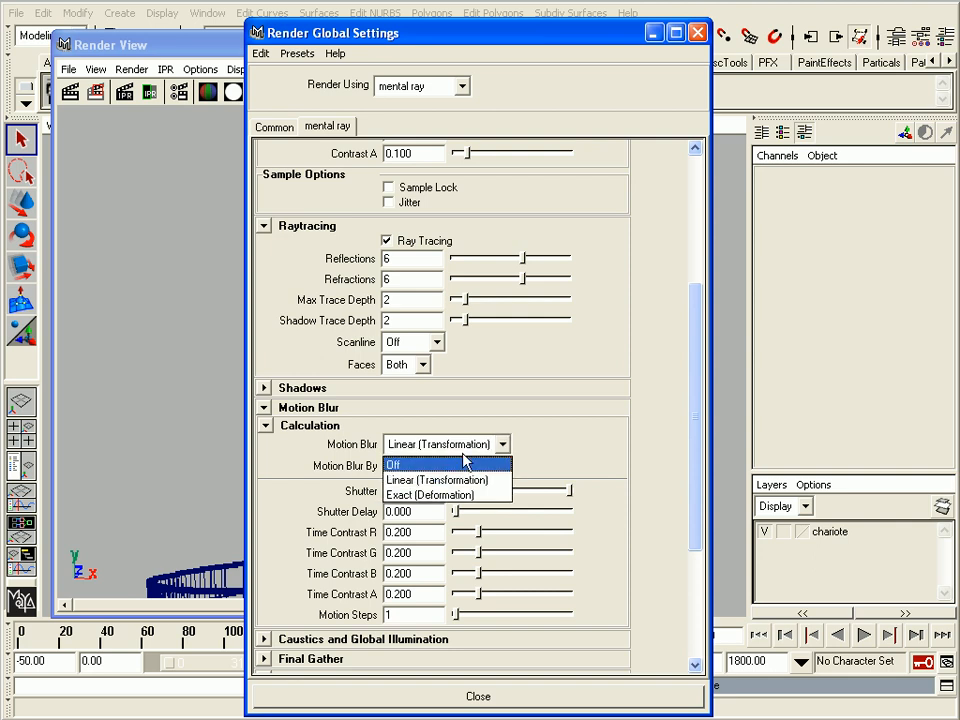
pyautogui.click(430, 495)
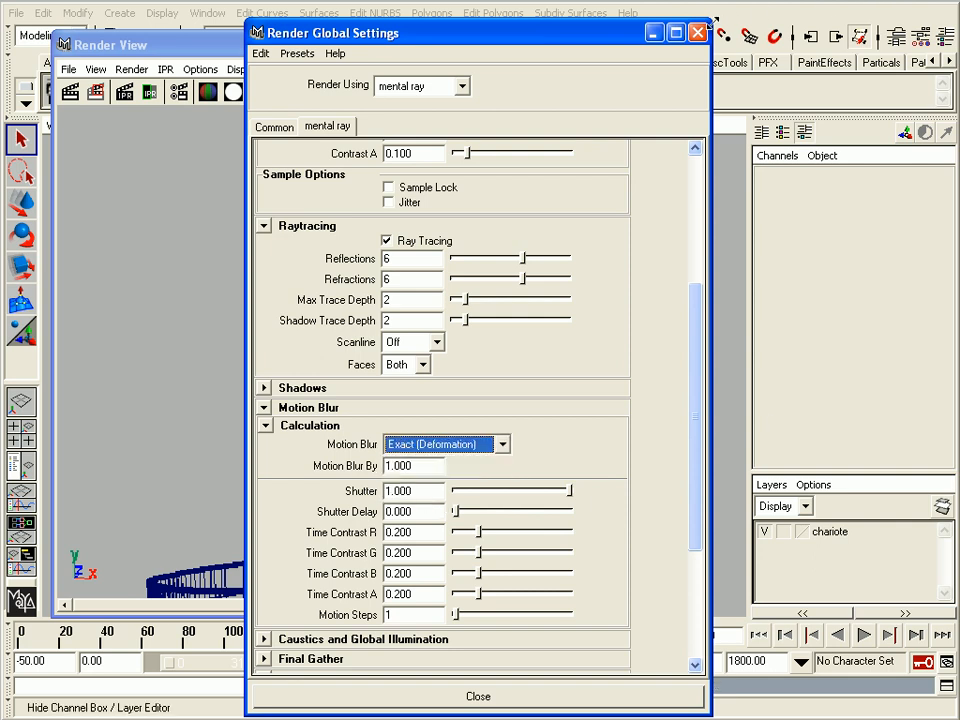
pyautogui.click(697, 32)
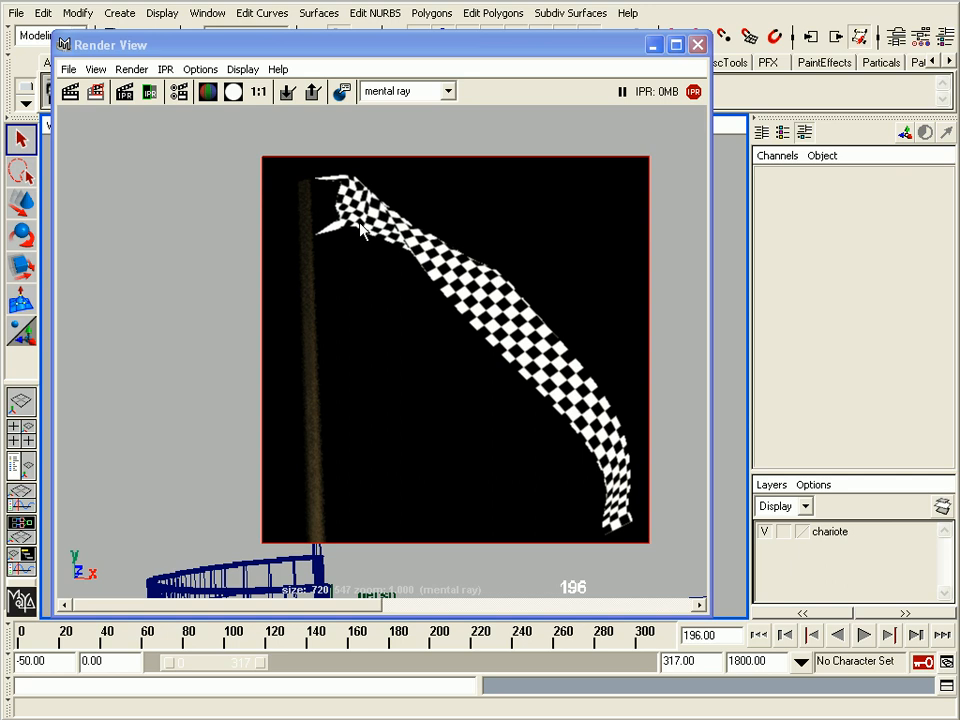
pyautogui.click(92, 91)
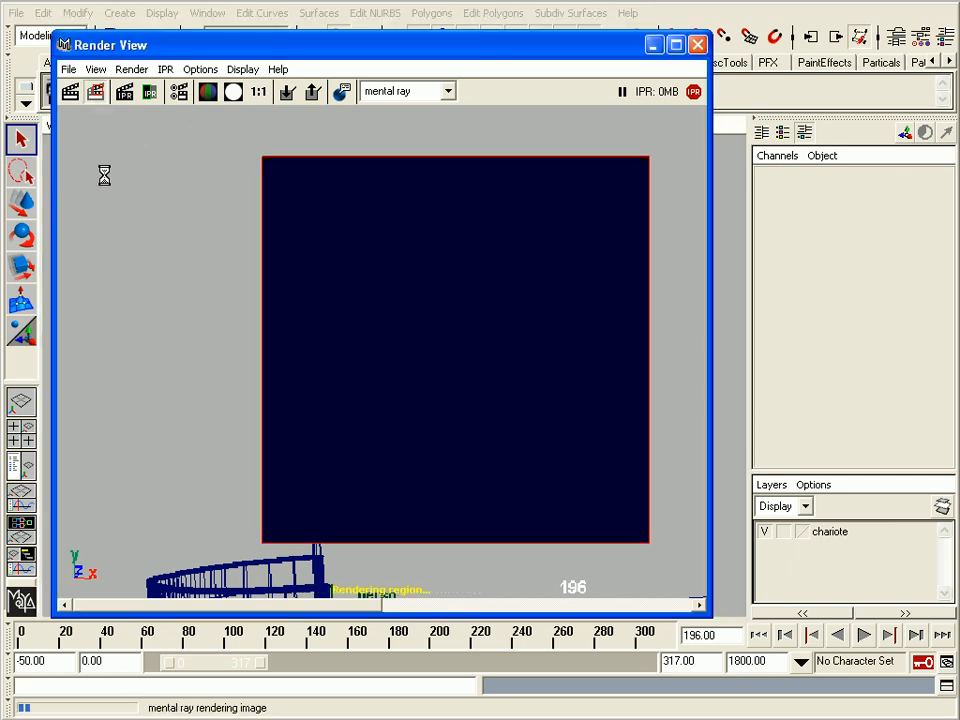